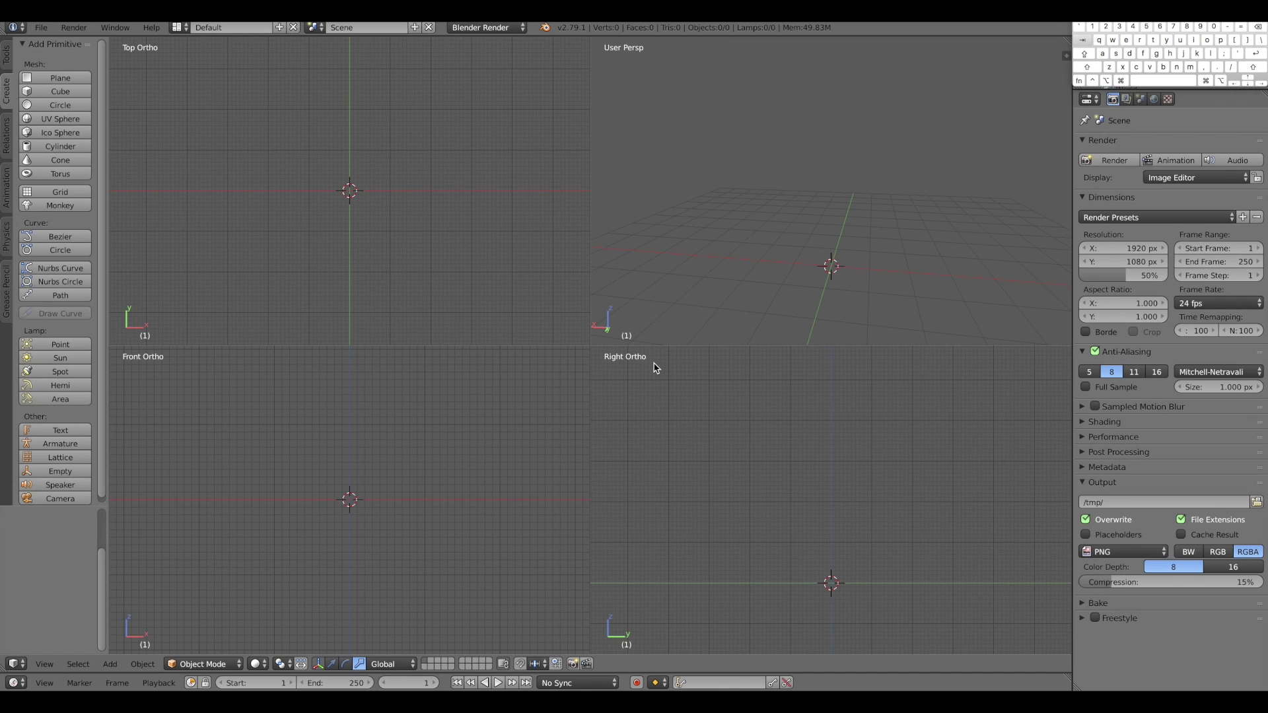
# Add a default cylinder at the origin and switch it to Edit Mode
pyautogui.click(60, 147)
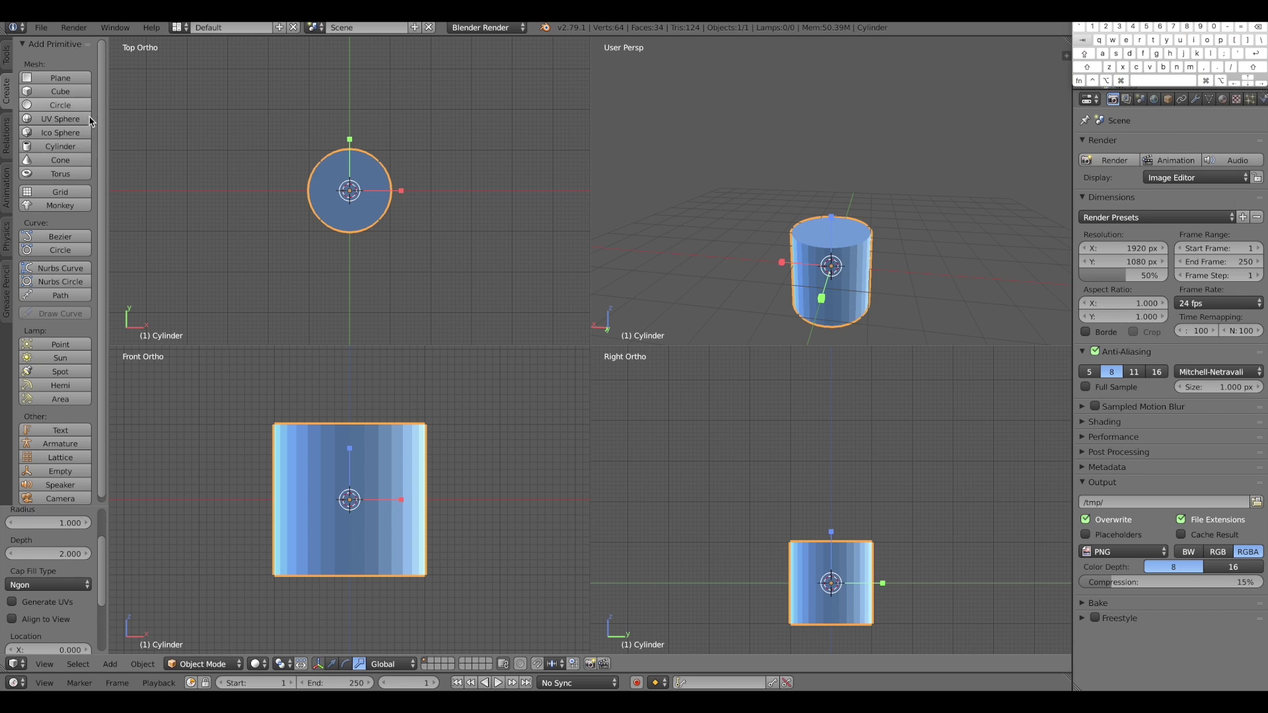
pyautogui.press('a')
pyautogui.press('a')
pyautogui.keyDown('ctrl'); pyautogui.keyDown('alt'); pyautogui.moveTo(361, 518); pyautogui.dragTo(379, 514); pyautogui.keyUp('alt'); pyautogui.keyUp('ctrl')
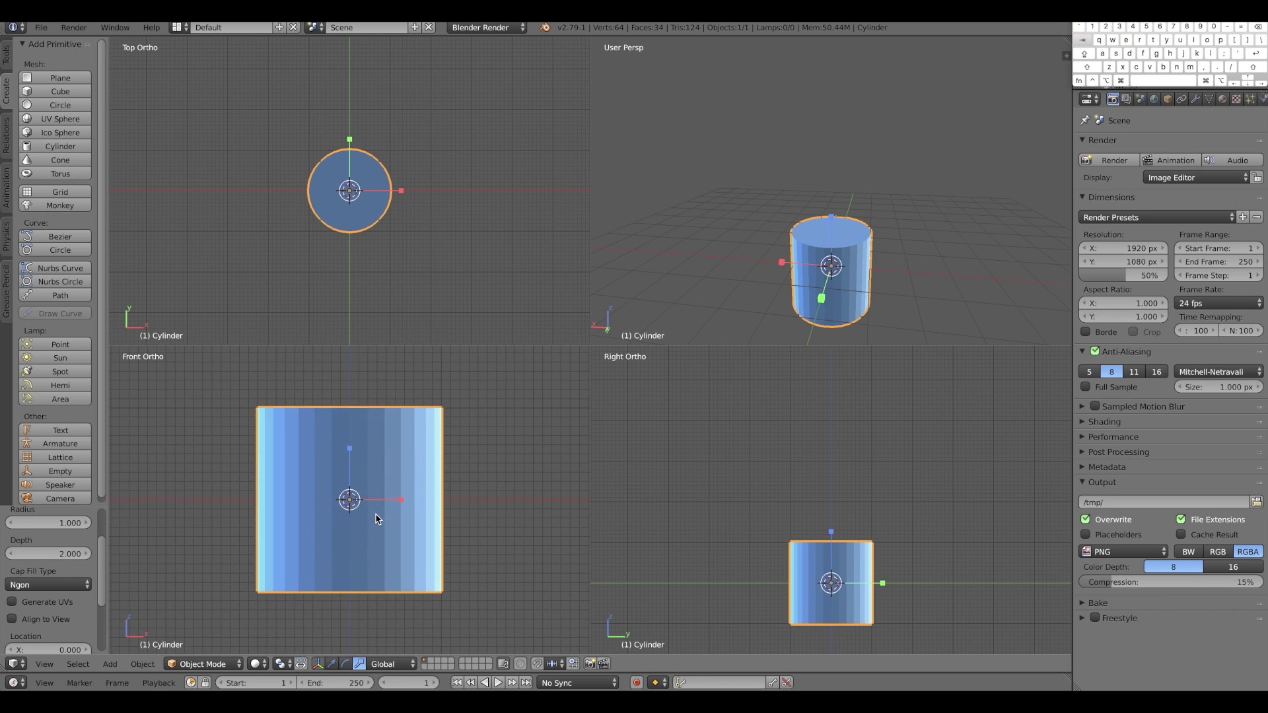
pyautogui.click(207, 664)
pyautogui.click(216, 626)
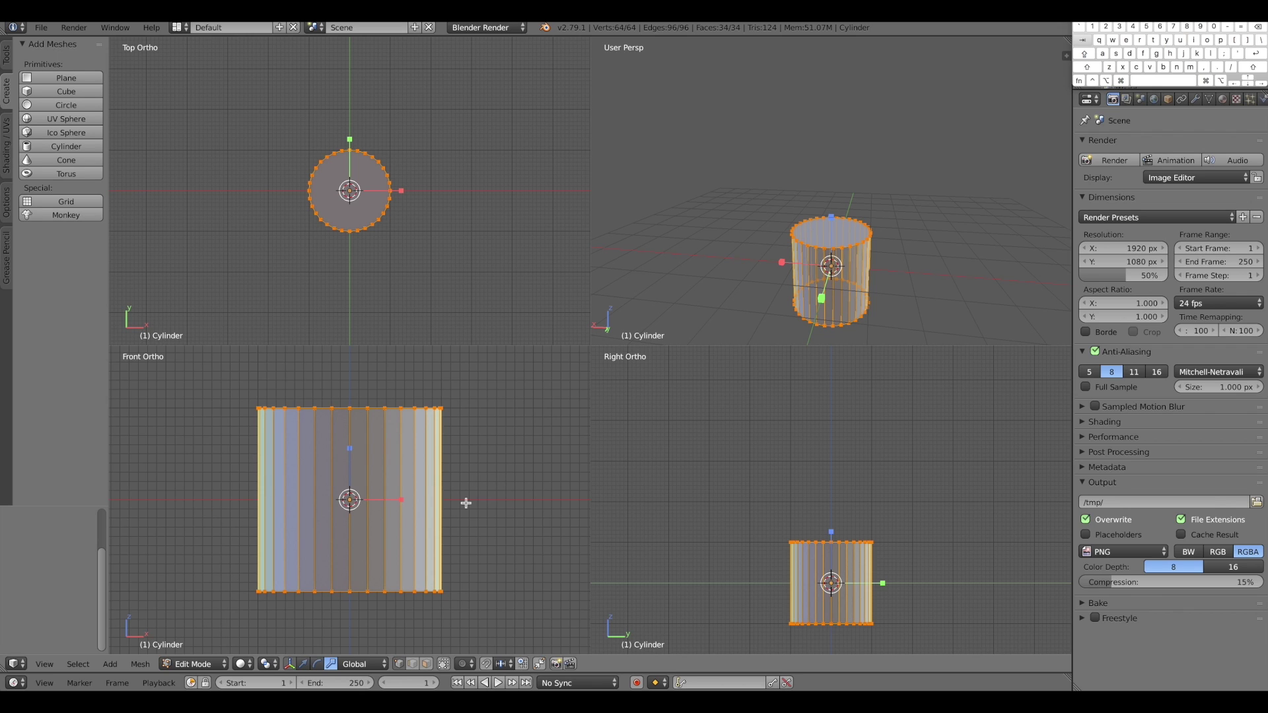
# Select only the cylinder's side faces and subdivide them twice
pyautogui.press('a')
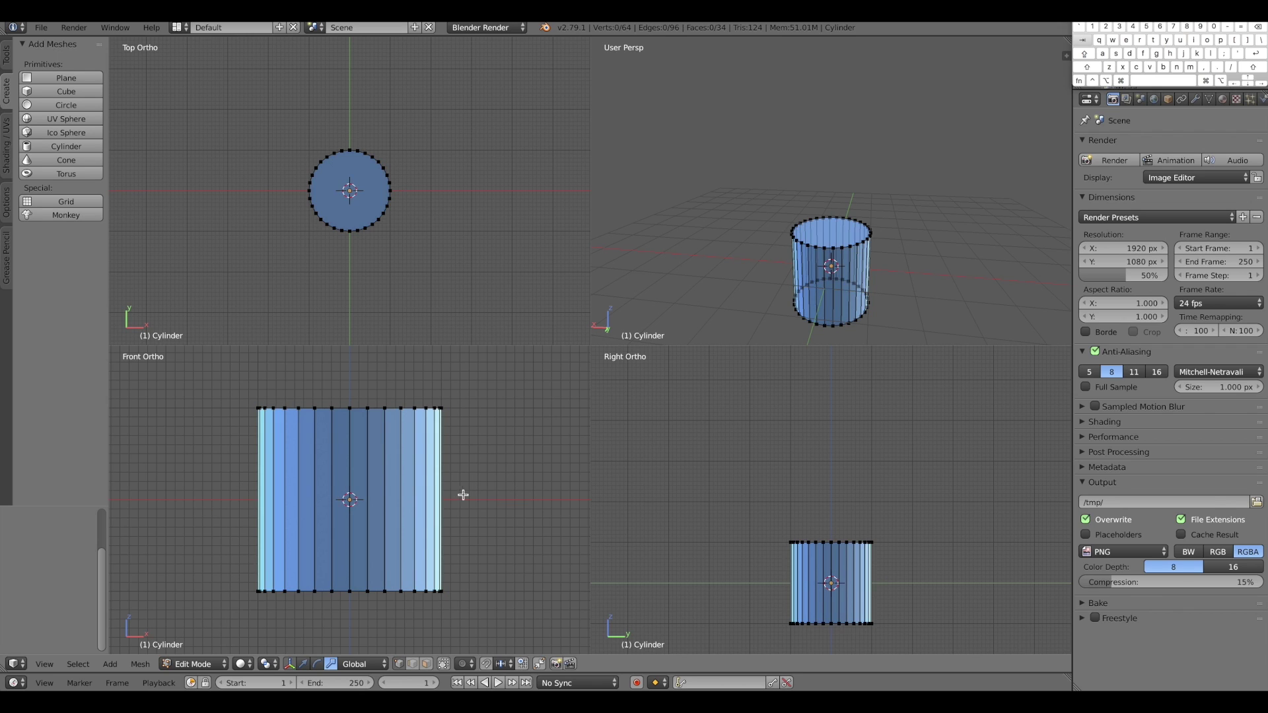
pyautogui.click(427, 664)
pyautogui.press('b')
pyautogui.moveTo(173, 460); pyautogui.dragTo(507, 531)
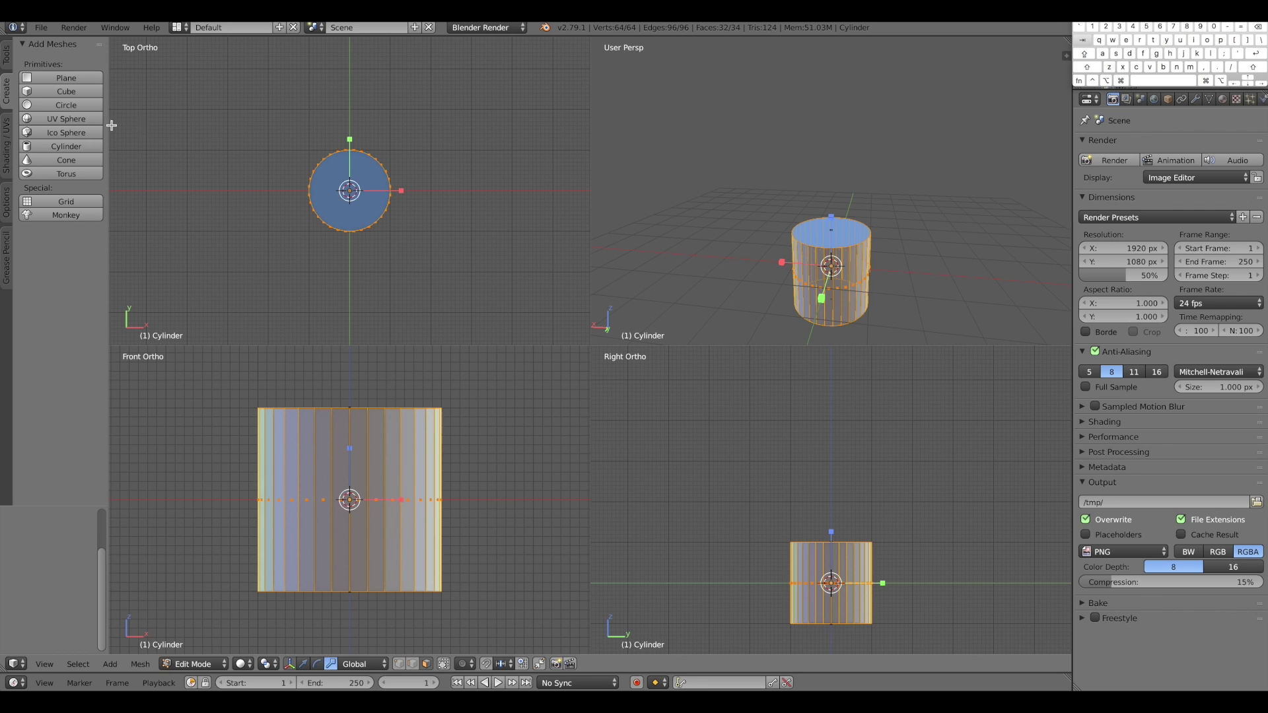
pyautogui.click(6, 61)
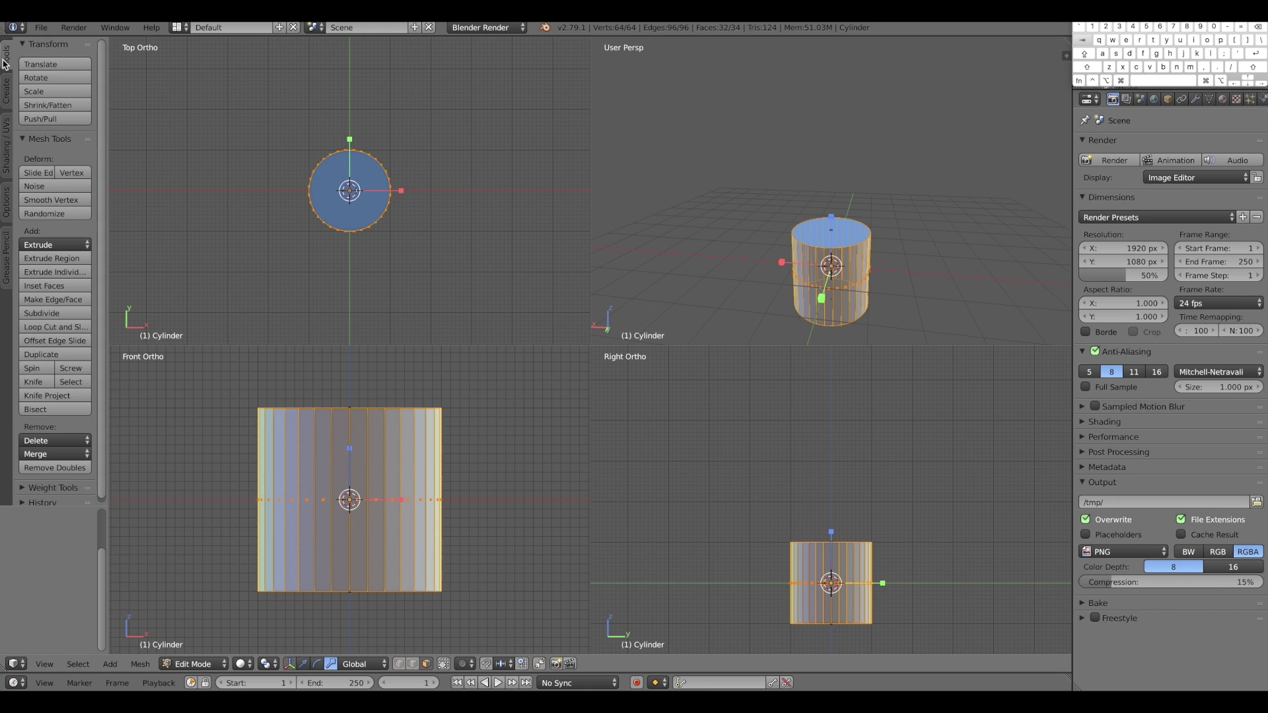
pyautogui.click(45, 313)
pyautogui.click(45, 313)
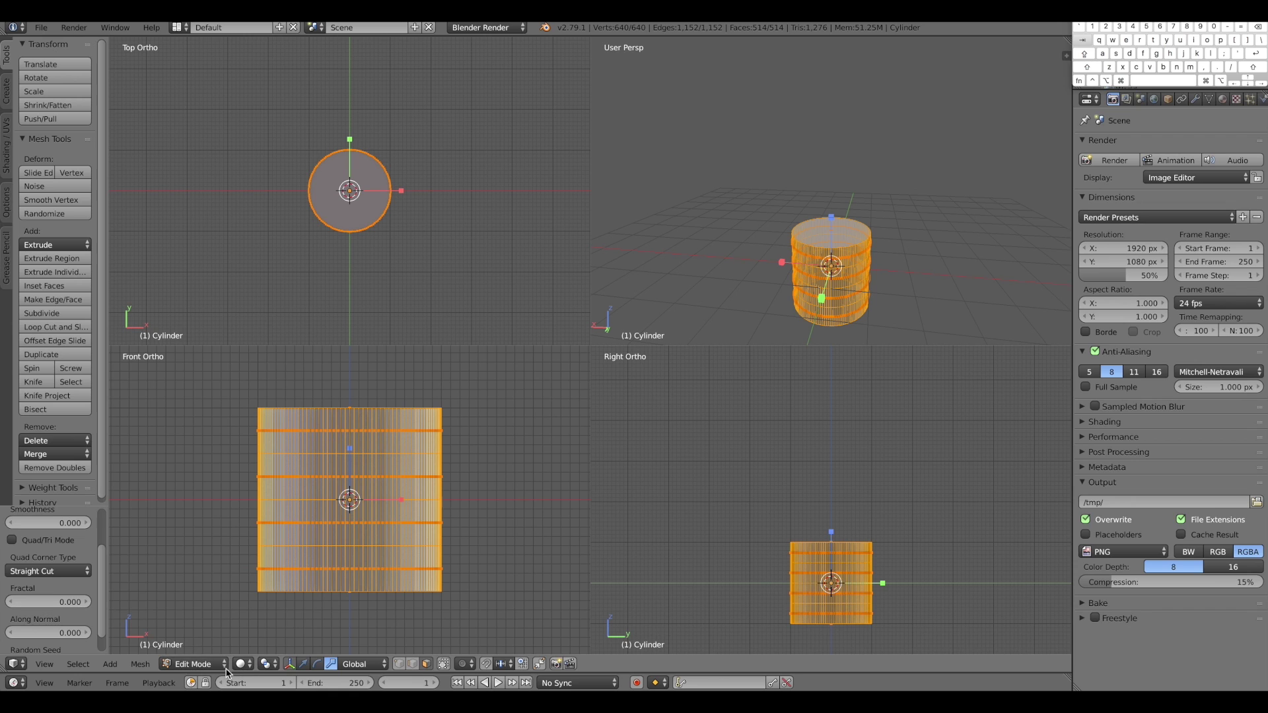
# Select the cylinder's bottom vertex ring and scale it uniformly to about 0.777
pyautogui.click(412, 664)
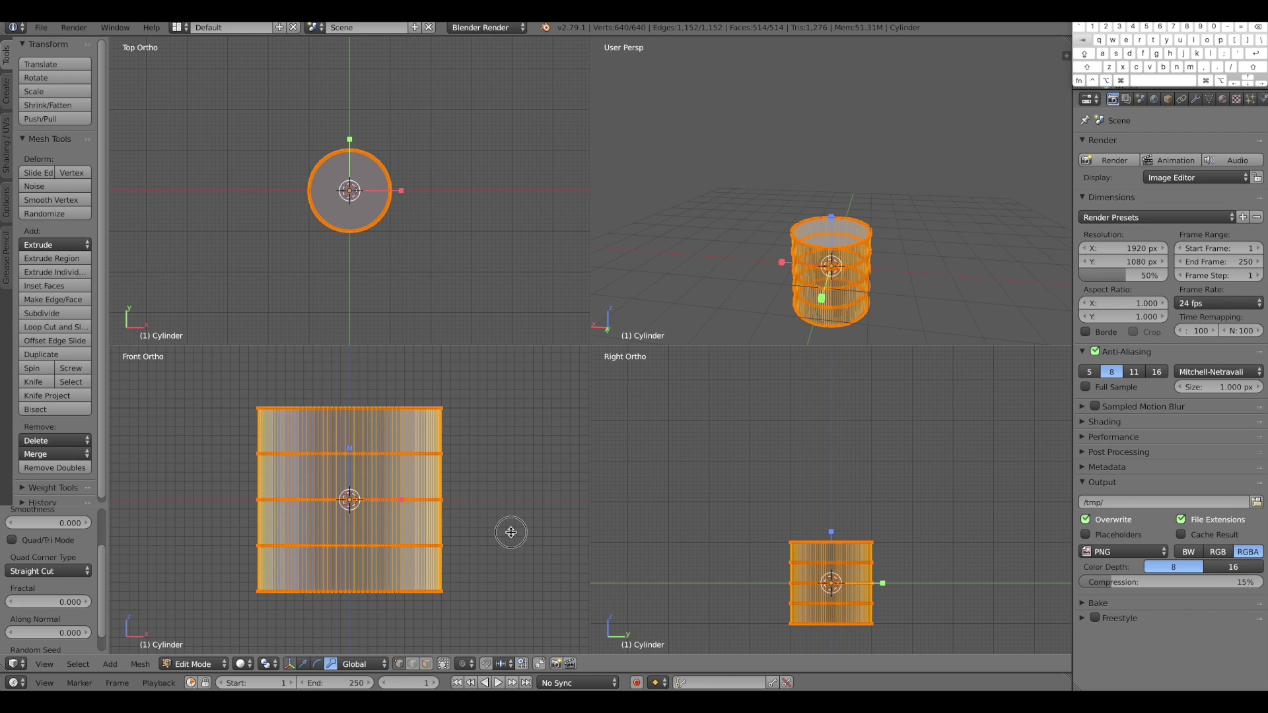
pyautogui.press('a')
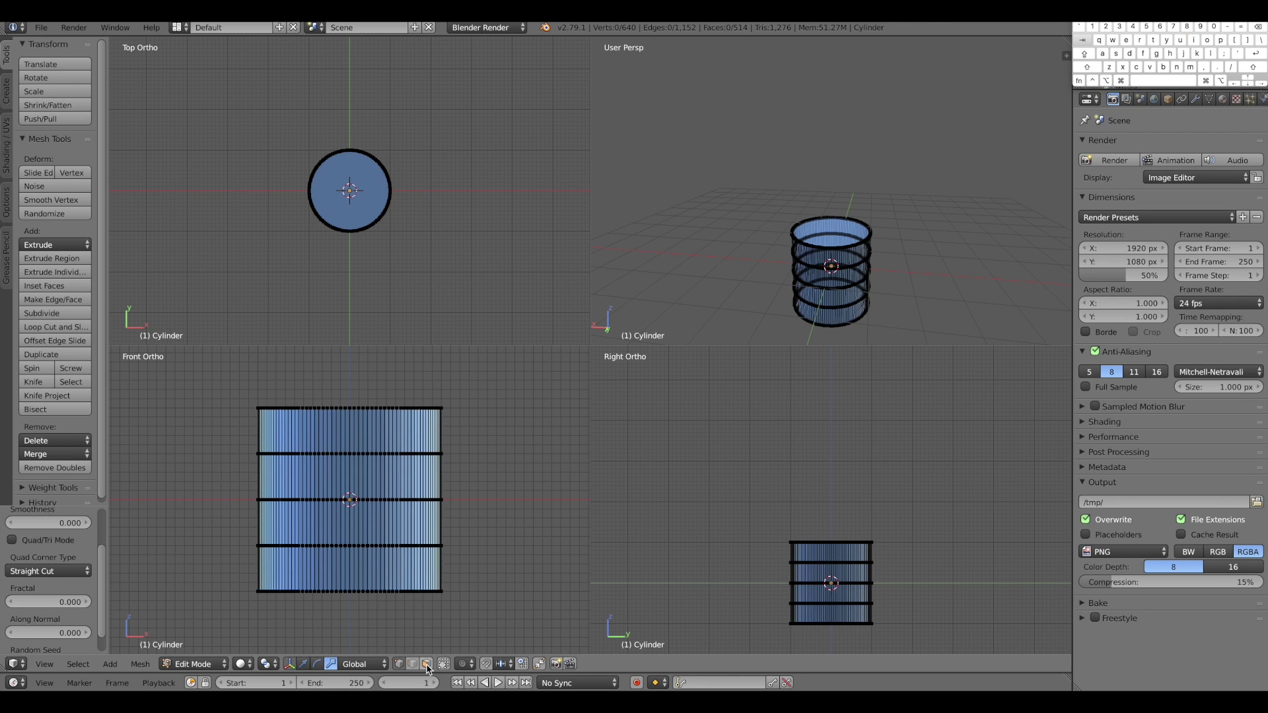
pyautogui.click(399, 664)
pyautogui.moveTo(235, 444); pyautogui.dragTo(468, 461)
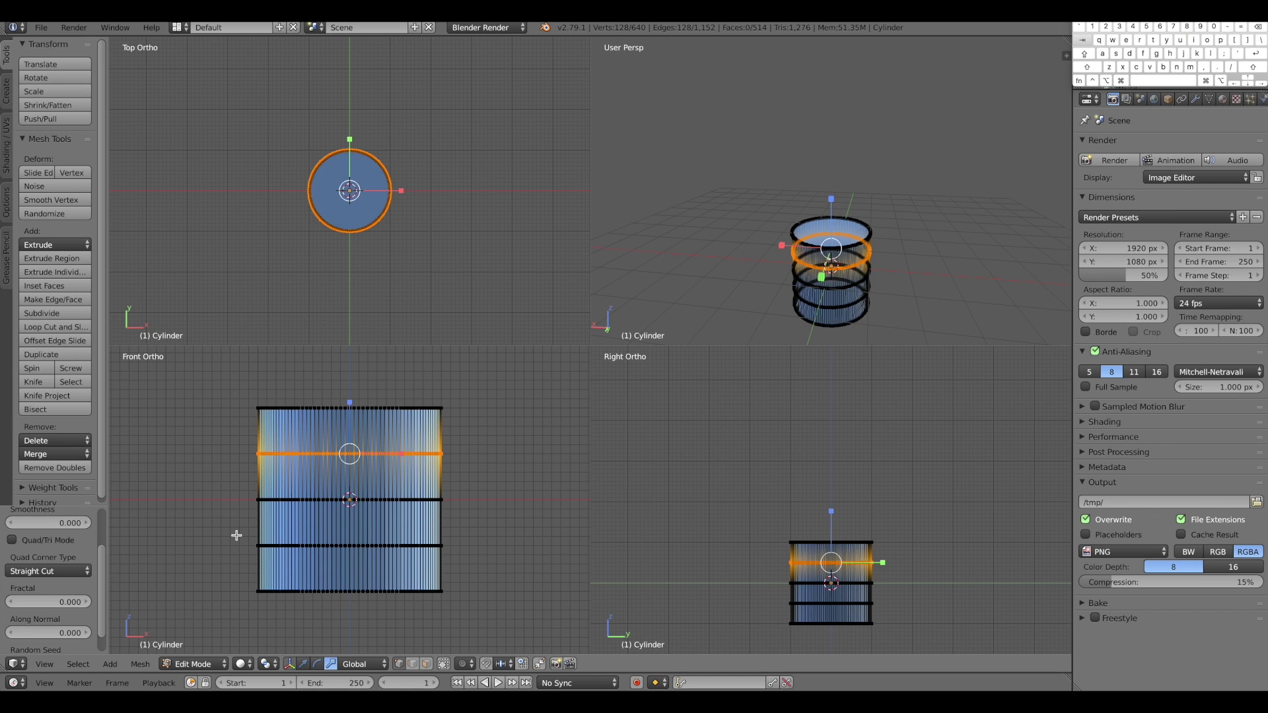
pyautogui.moveTo(239, 572); pyautogui.dragTo(466, 605)
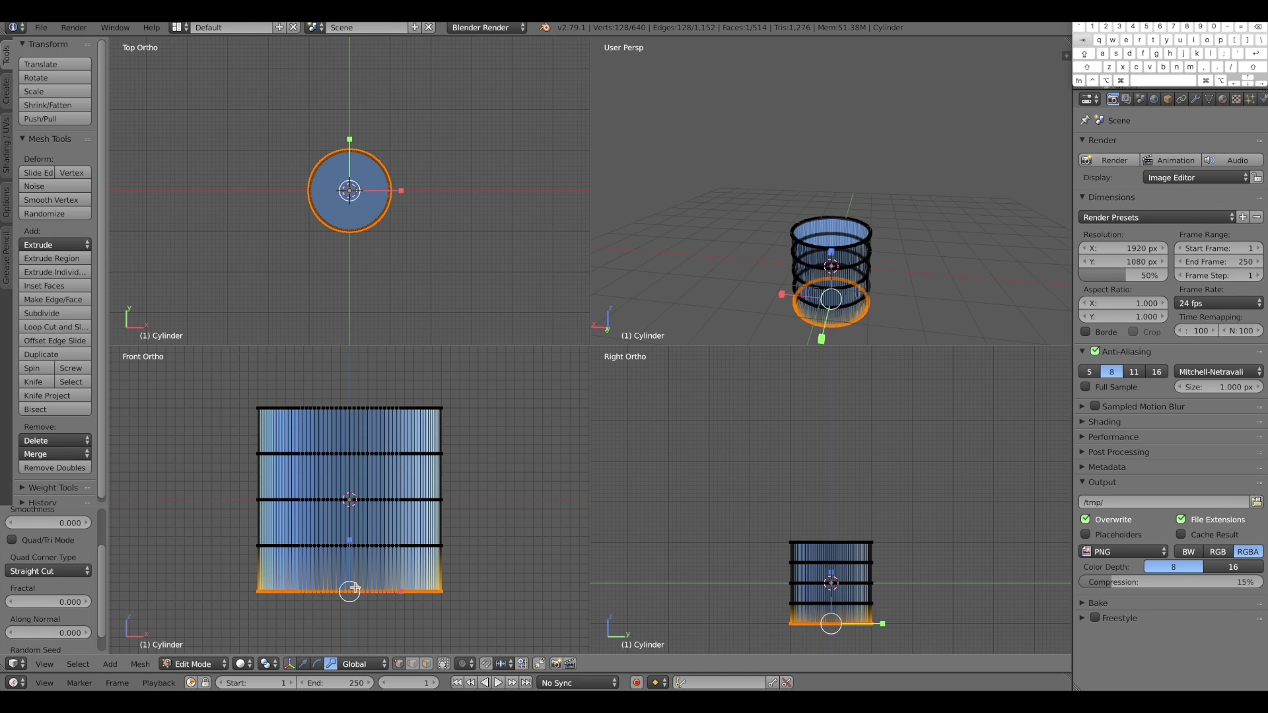
pyautogui.press('a')
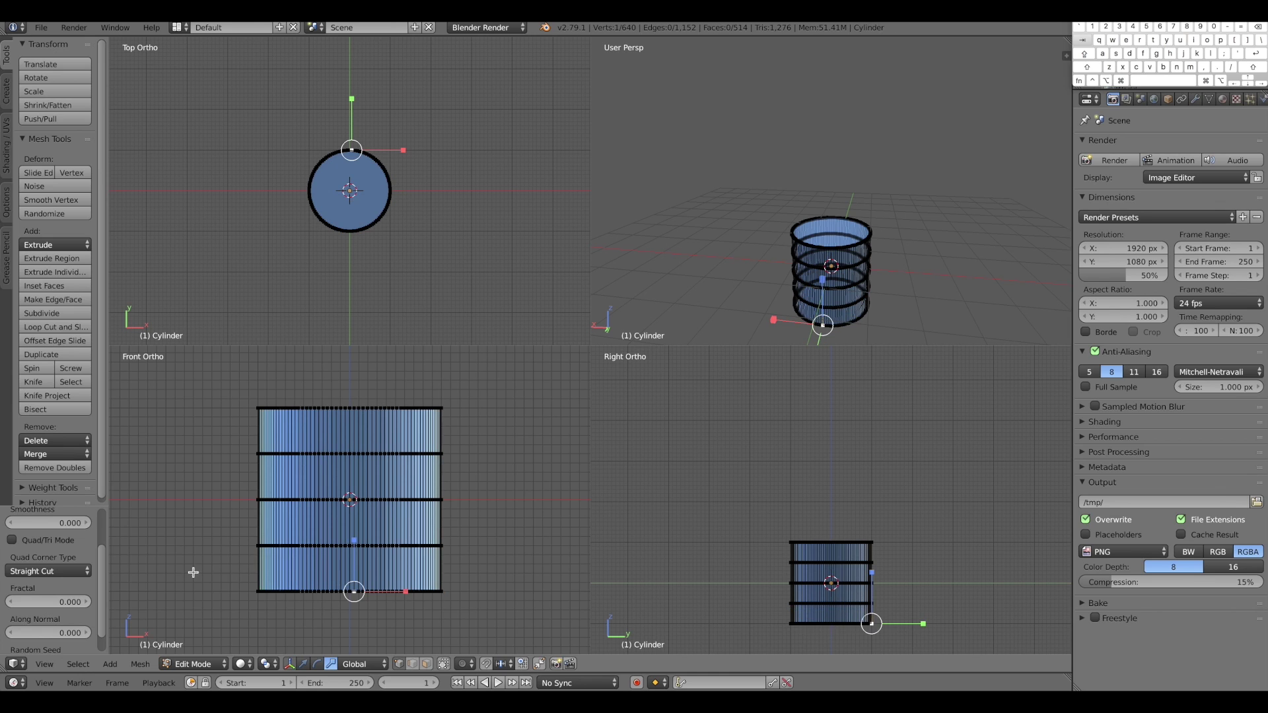
pyautogui.moveTo(193, 572); pyautogui.dragTo(505, 621)
pyautogui.press('s')
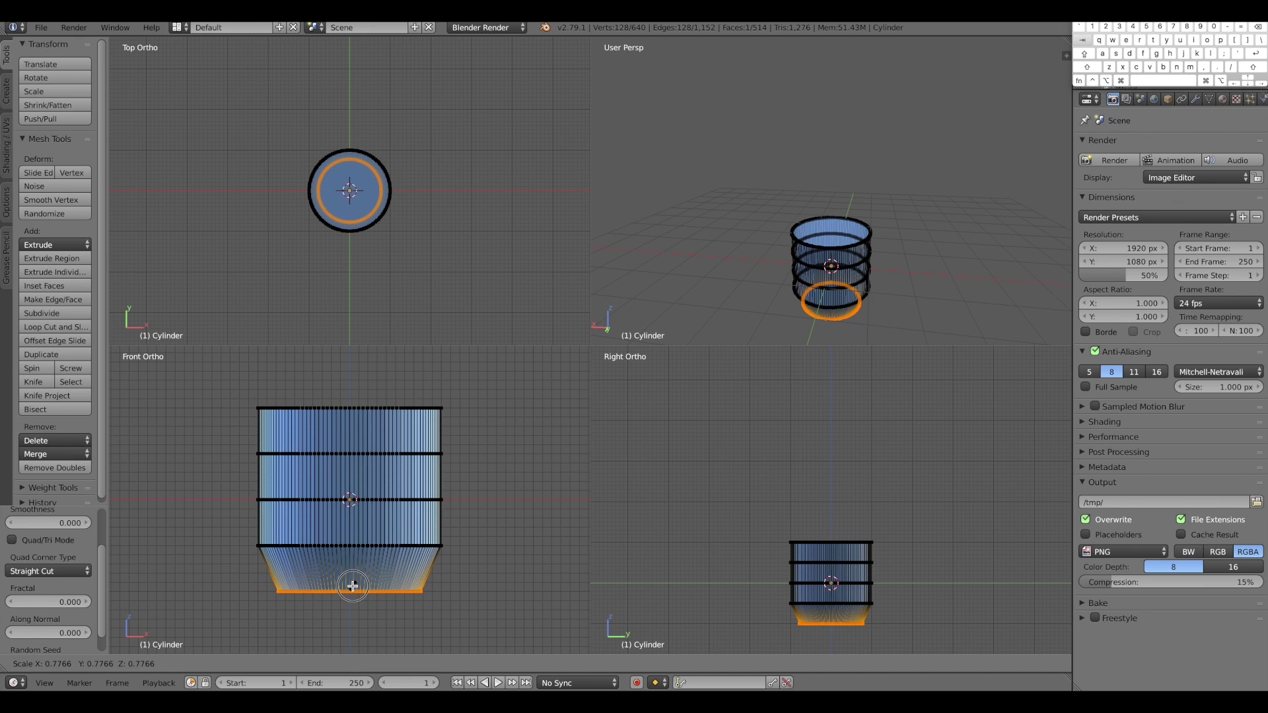
pyautogui.click(354, 585)
# Select the second edge ring from the base and move it down 0.232 along Z
pyautogui.keyDown('alt'); pyautogui.click(334, 546); pyautogui.keyUp('alt')
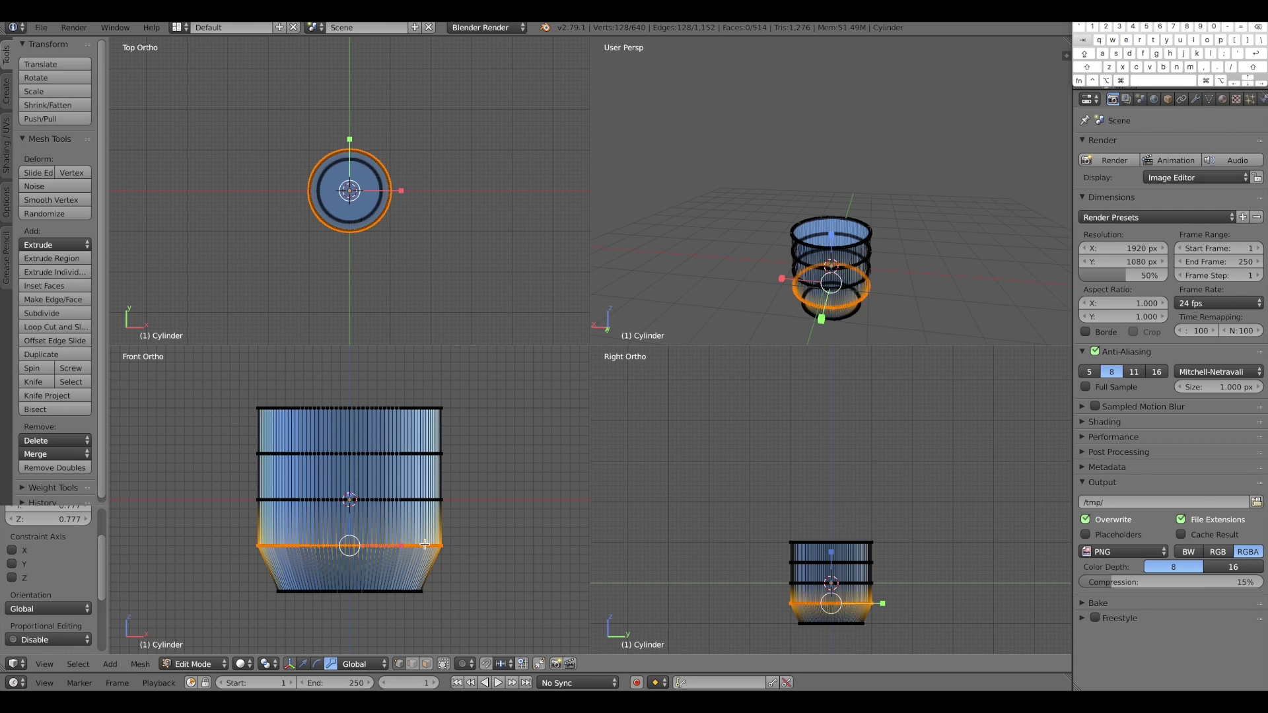
pyautogui.click(303, 664)
pyautogui.moveTo(346, 503); pyautogui.dragTo(349, 522)
# Select the middle edge ring, scale it outward slightly and move it down 0.12 along Z
pyautogui.keyDown('alt'); pyautogui.click(393, 500); pyautogui.keyUp('alt')
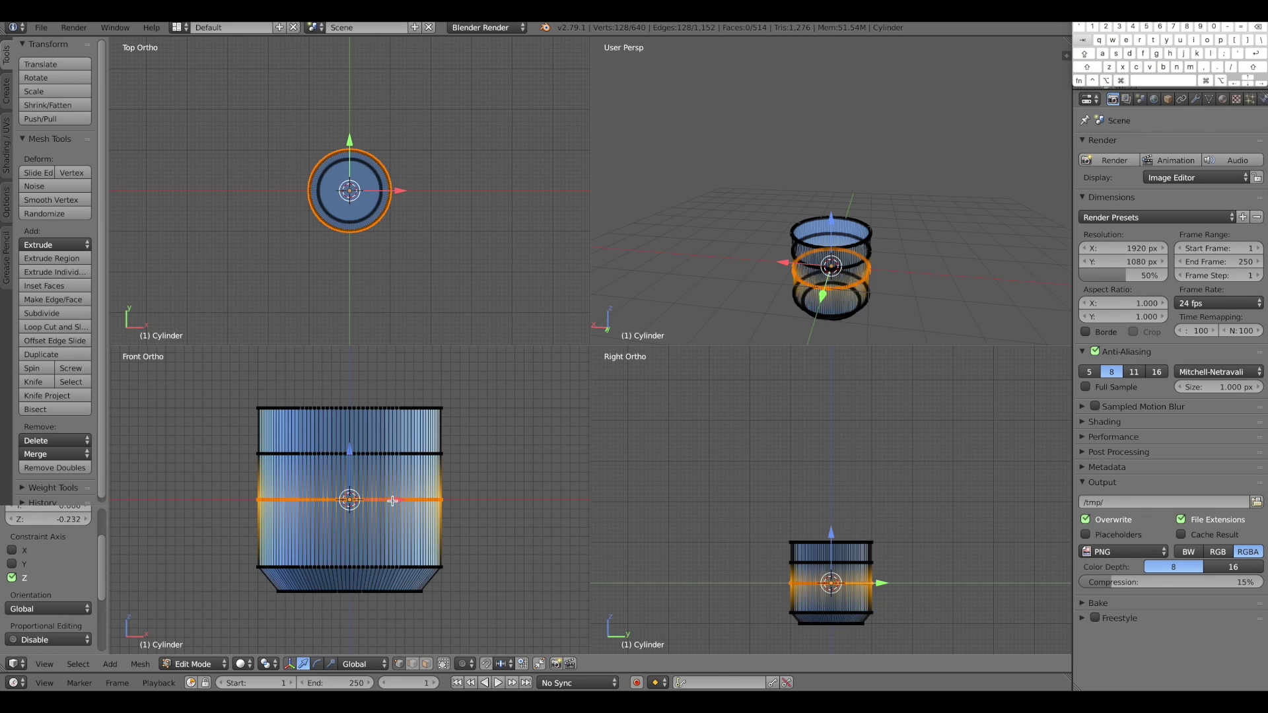
pyautogui.press('r')
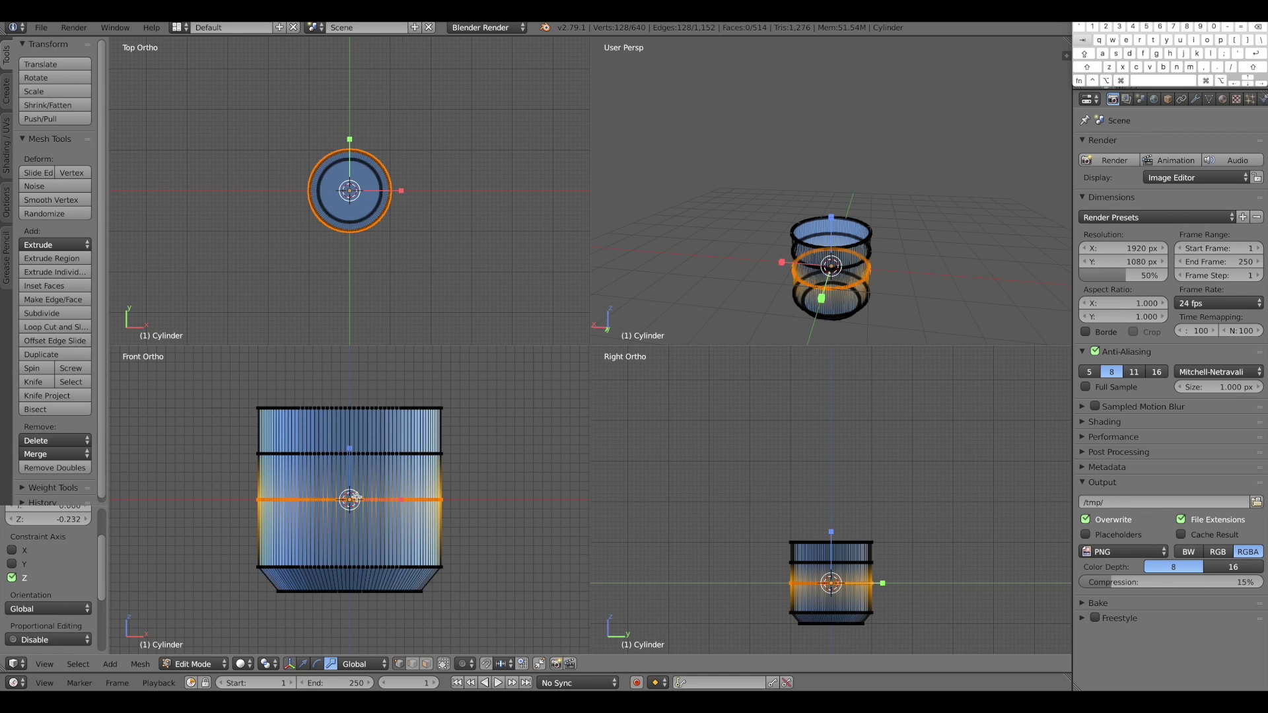
pyautogui.moveTo(357, 497); pyautogui.dragTo(350, 466)
pyautogui.hotkey('ctrl', 'alt', 'g')
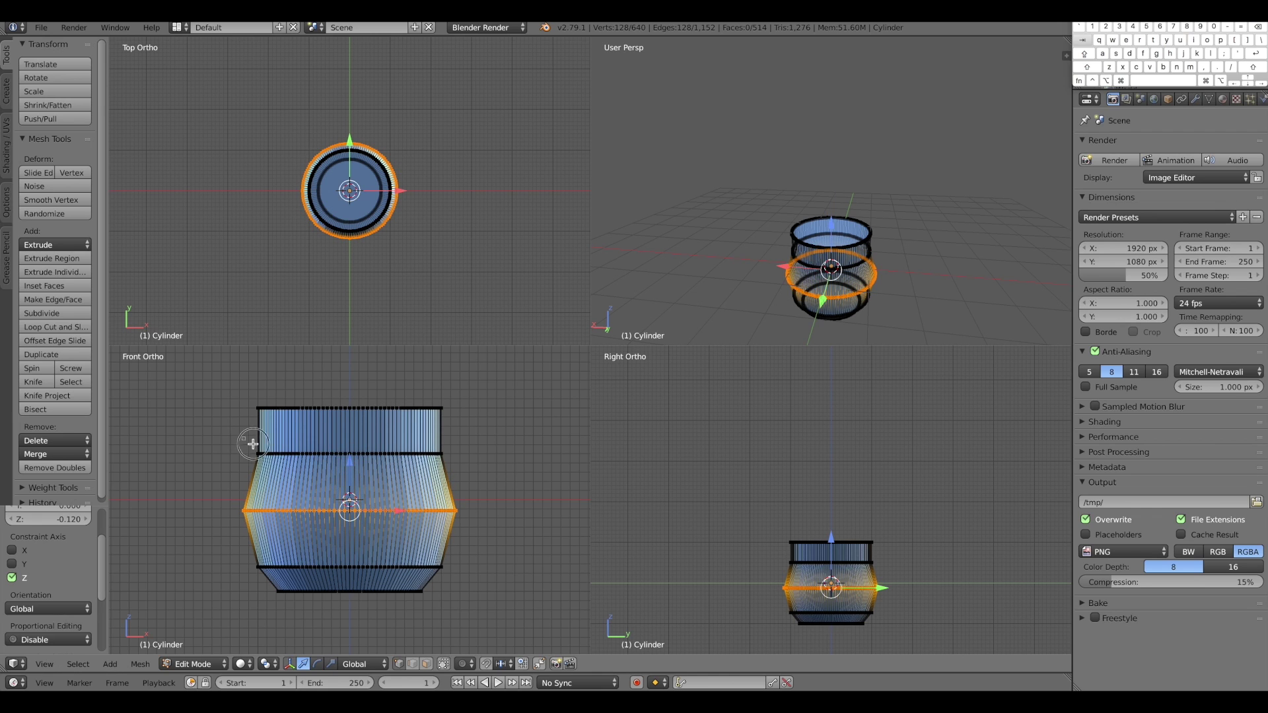
# Raise the second-highest edge ring slightly, and move the upper three rings up 0.411 along Z
pyautogui.moveTo(253, 443); pyautogui.dragTo(488, 469)
pyautogui.moveTo(349, 404); pyautogui.dragTo(351, 381)
pyautogui.press('b')
pyautogui.moveTo(231, 389); pyautogui.dragTo(479, 514)
pyautogui.moveTo(348, 399); pyautogui.dragTo(348, 361)
# Select only the widened middle ring and move it down 0.426 along Z
pyautogui.press('c')
pyautogui.moveTo(360, 488); pyautogui.dragTo(500, 517)
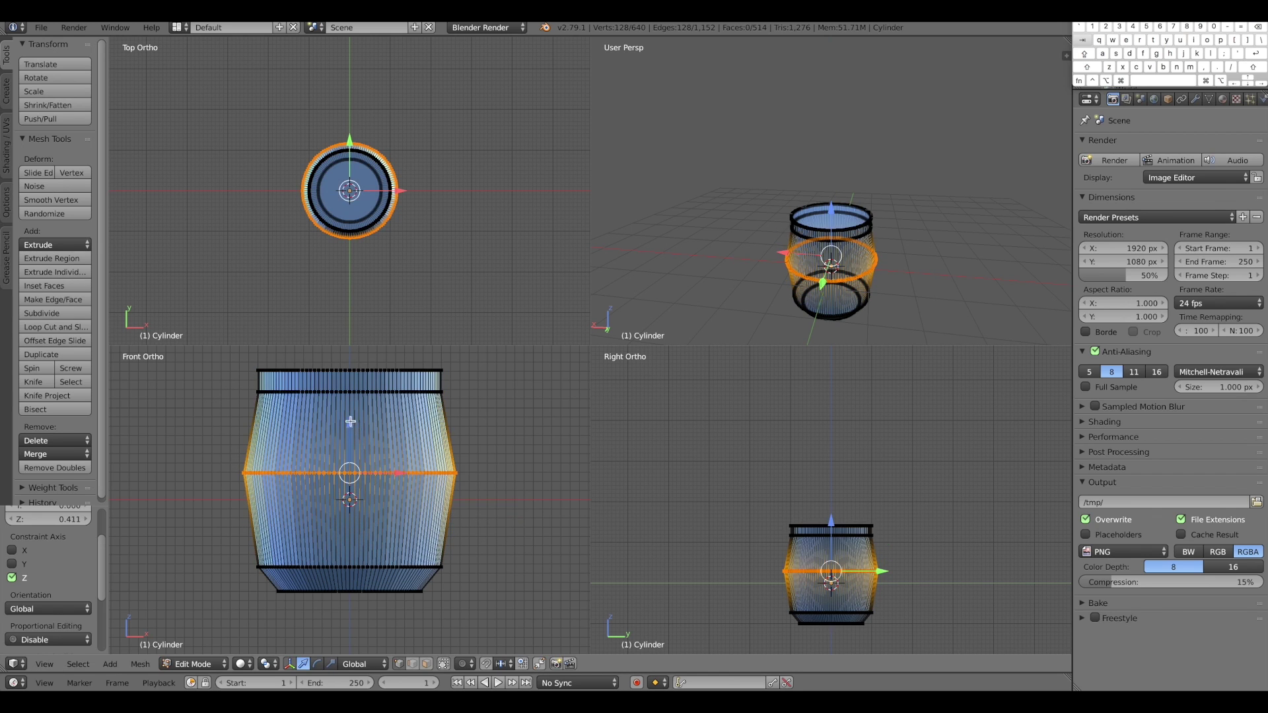
pyautogui.moveTo(350, 421); pyautogui.dragTo(350, 461)
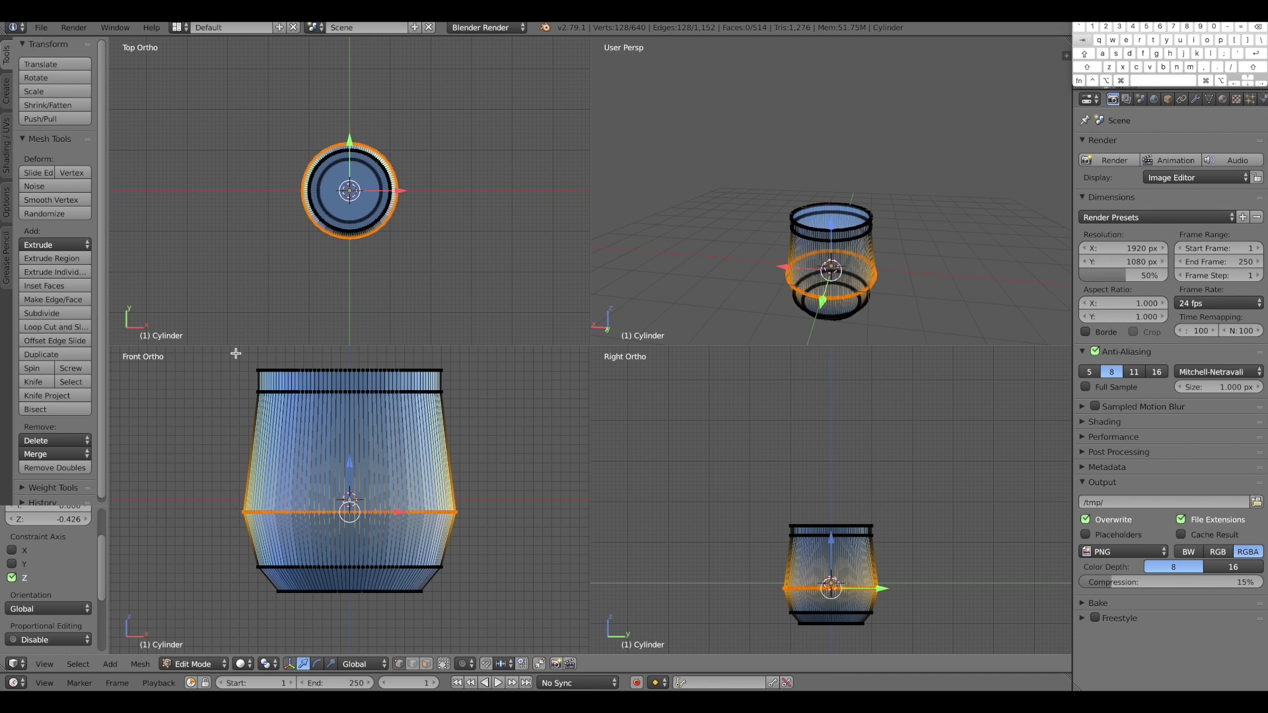
pyautogui.press('b')
pyautogui.moveTo(257, 365)
pyautogui.mouseDown()
pyautogui.moveTo(444, 377)
pyautogui.moveTo(459, 390)
pyautogui.moveTo(247, 384)
pyautogui.mouseUp()
pyautogui.press('b')
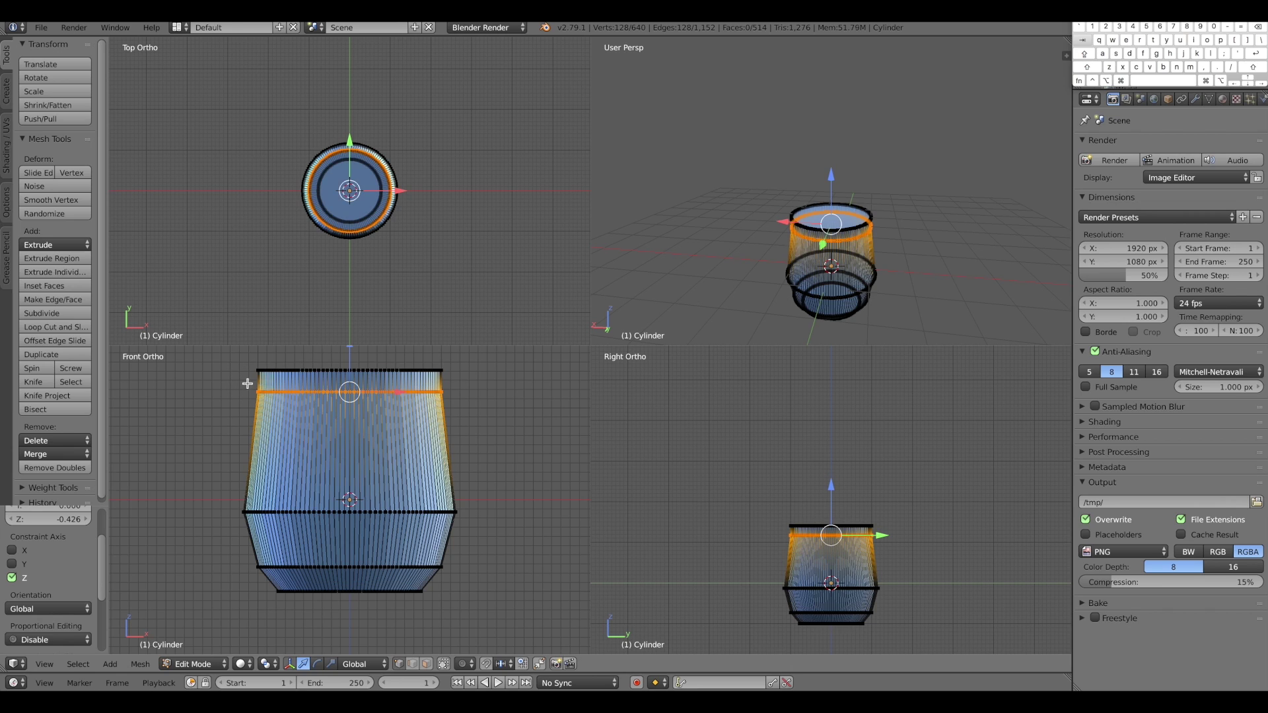
pyautogui.press('r')
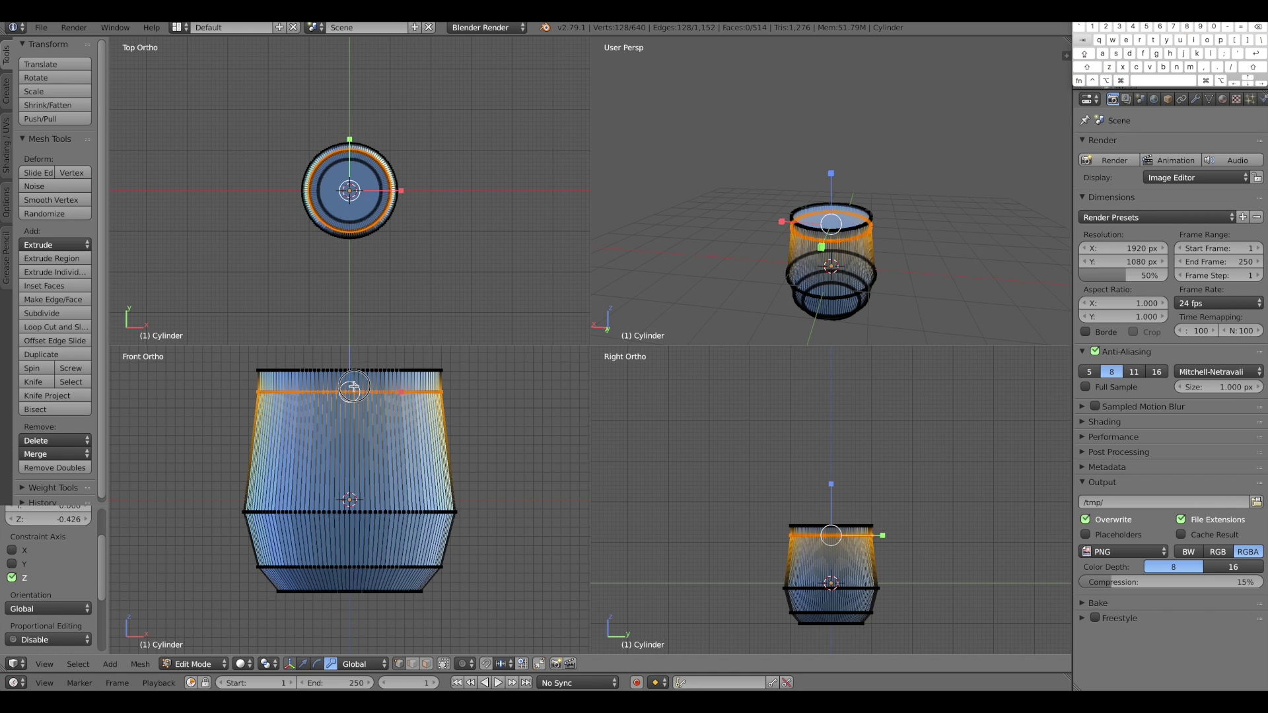
pyautogui.rightClick(354, 385)
pyautogui.press('b')
pyautogui.moveTo(236, 386); pyautogui.dragTo(505, 415)
pyautogui.press('a')
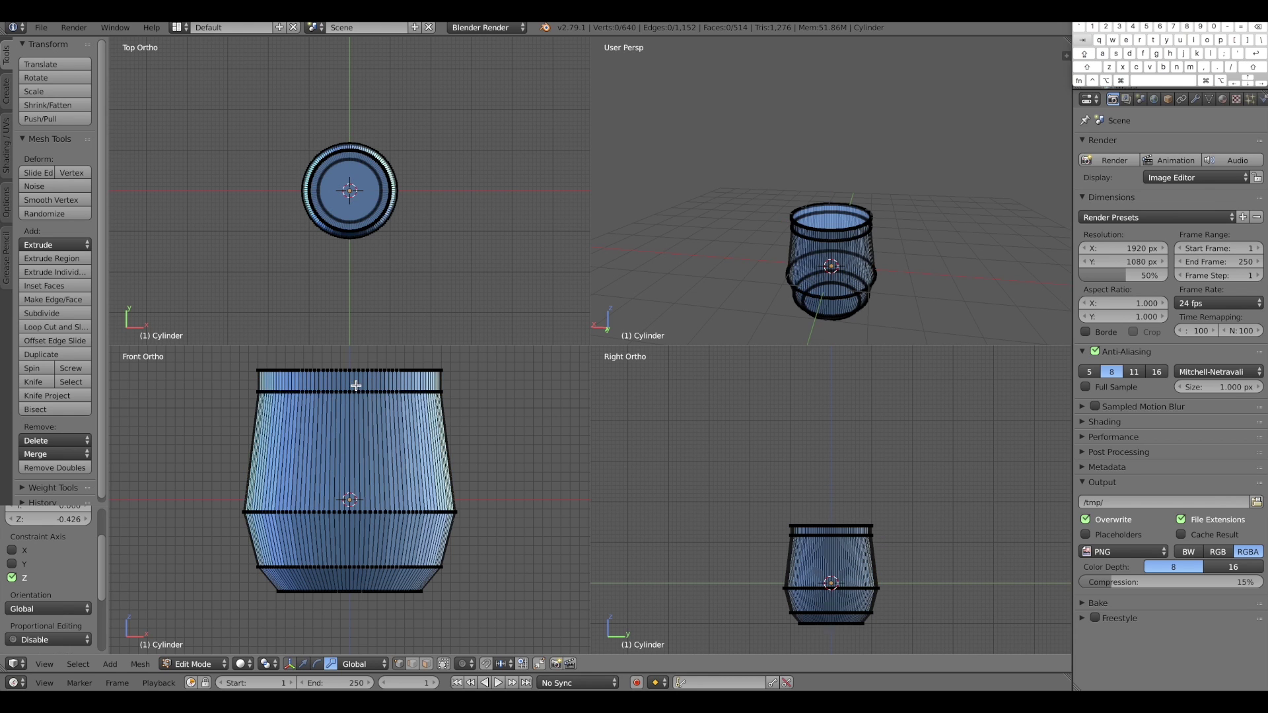
# Select the second-highest edge ring and scale it uniformly to about 1.155
pyautogui.press('b')
pyautogui.moveTo(239, 385); pyautogui.dragTo(474, 395)
pyautogui.press('s')
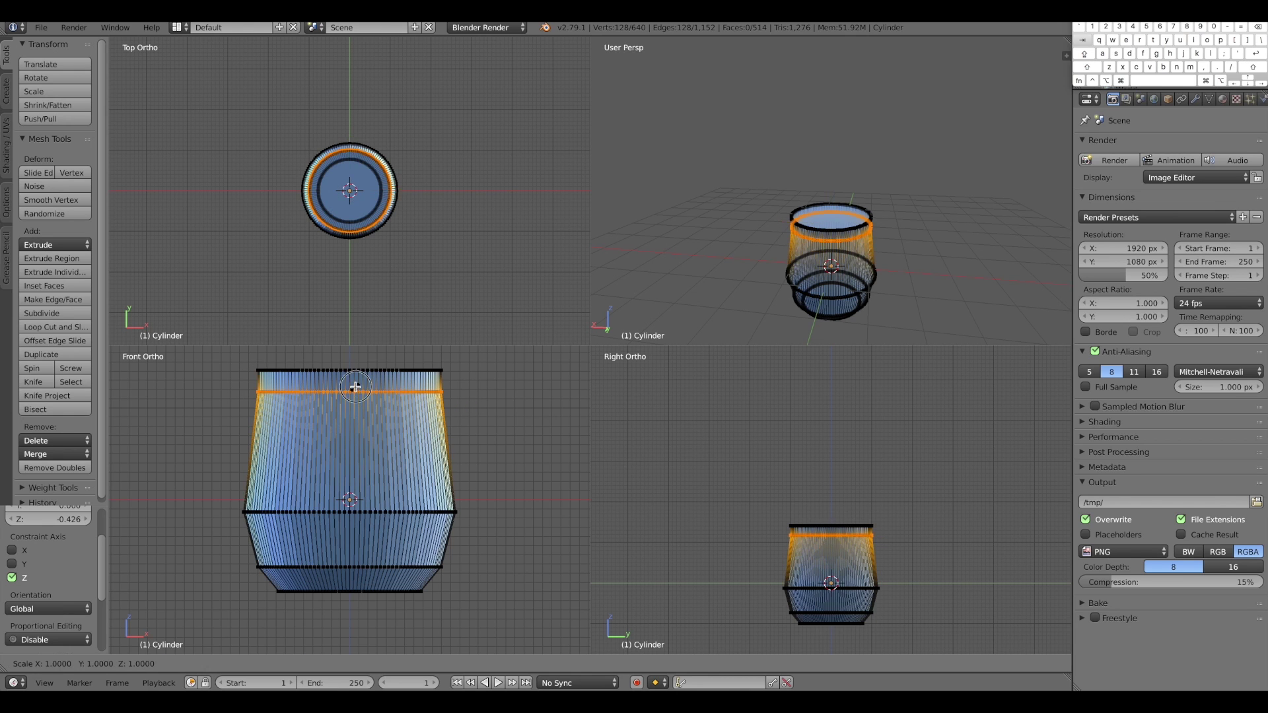
pyautogui.click(356, 388)
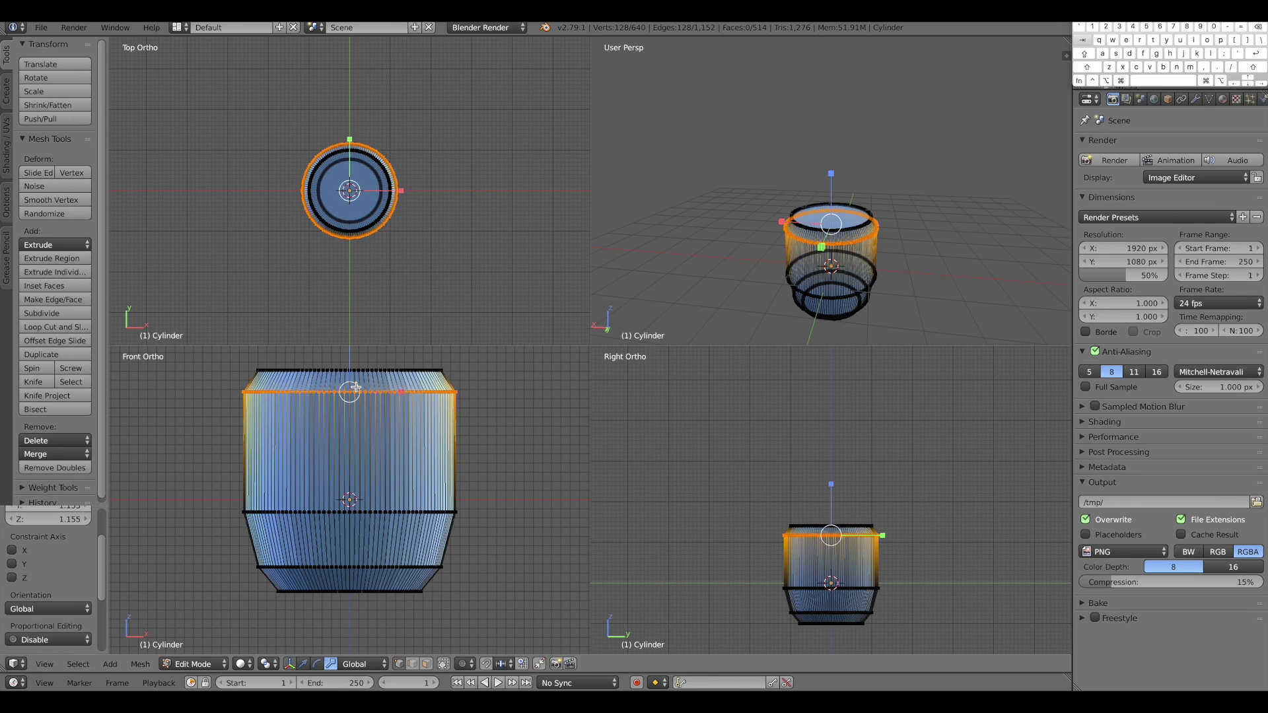
# Select the two highest vertex rings and move them up 0.404 along Z
pyautogui.moveTo(204, 355); pyautogui.dragTo(505, 418)
pyautogui.press('w')
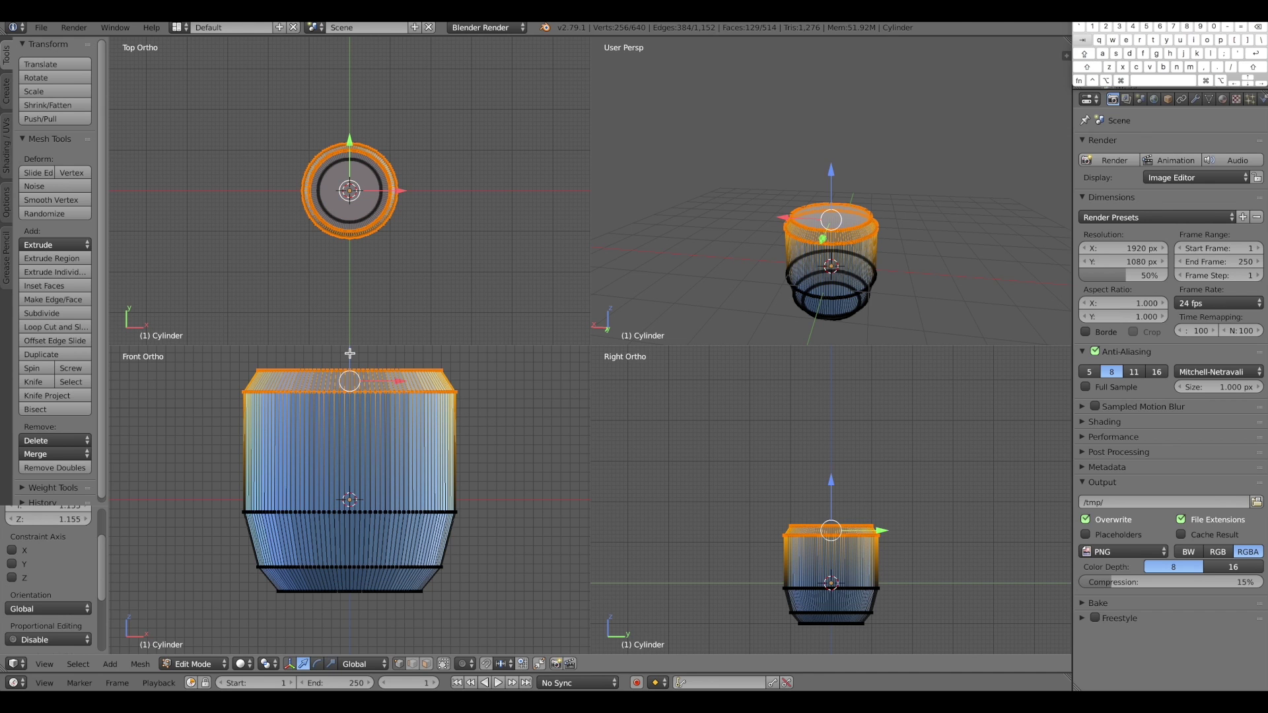
pyautogui.moveTo(350, 354); pyautogui.dragTo(351, 617)
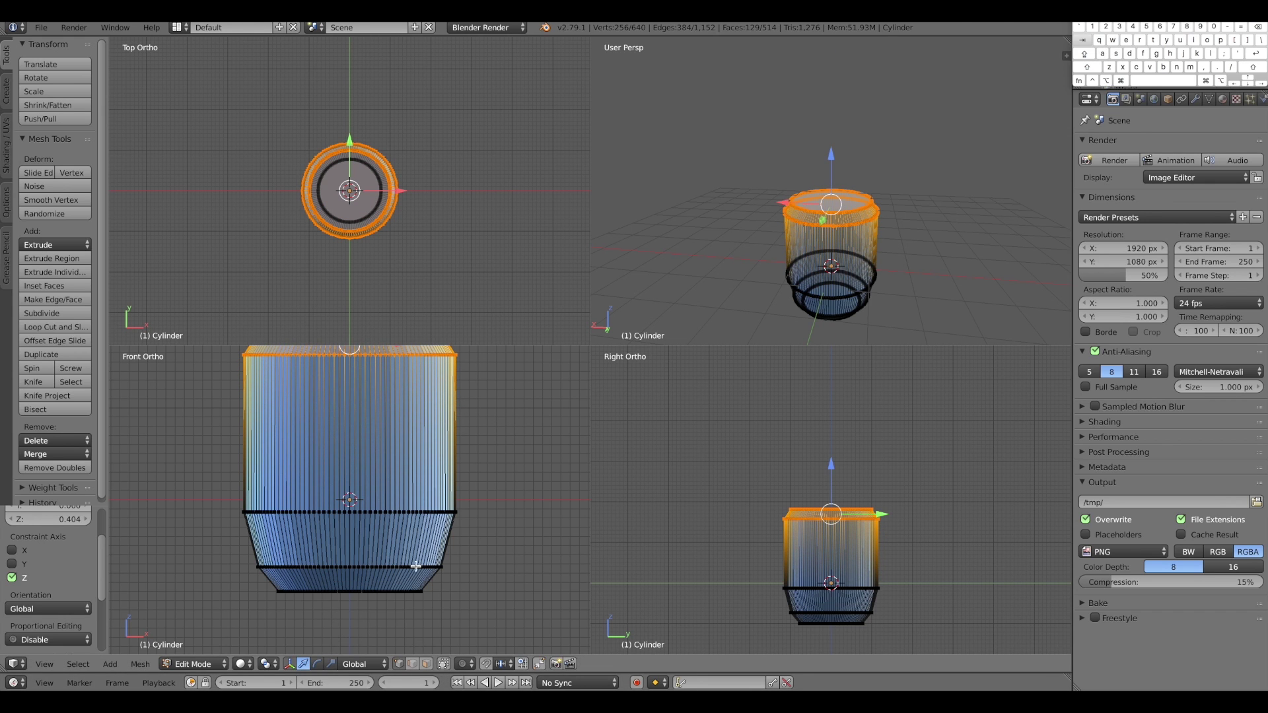
pyautogui.press('Home')
pyautogui.press('Home')
pyautogui.press('Home')
pyautogui.rightClick(706, 532)
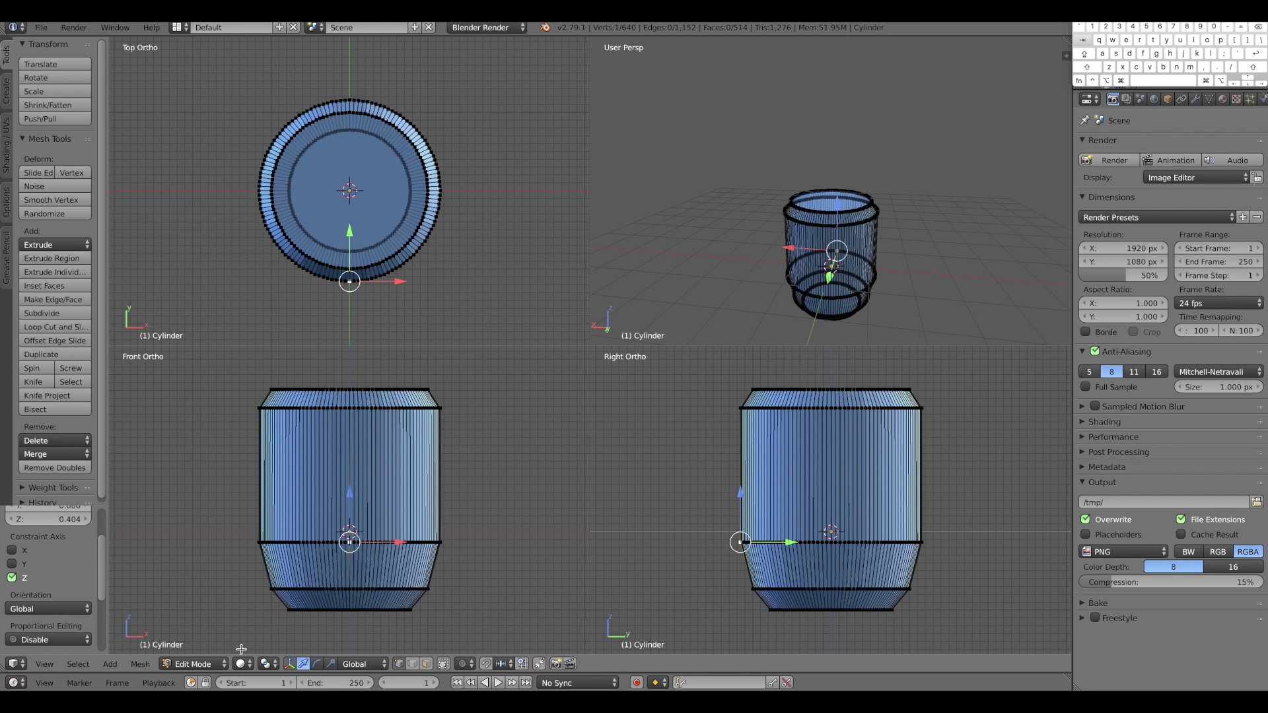
# Return the shaped cylinder to Object Mode and clear the selection
pyautogui.click(198, 663)
pyautogui.click(213, 651)
pyautogui.press('a')
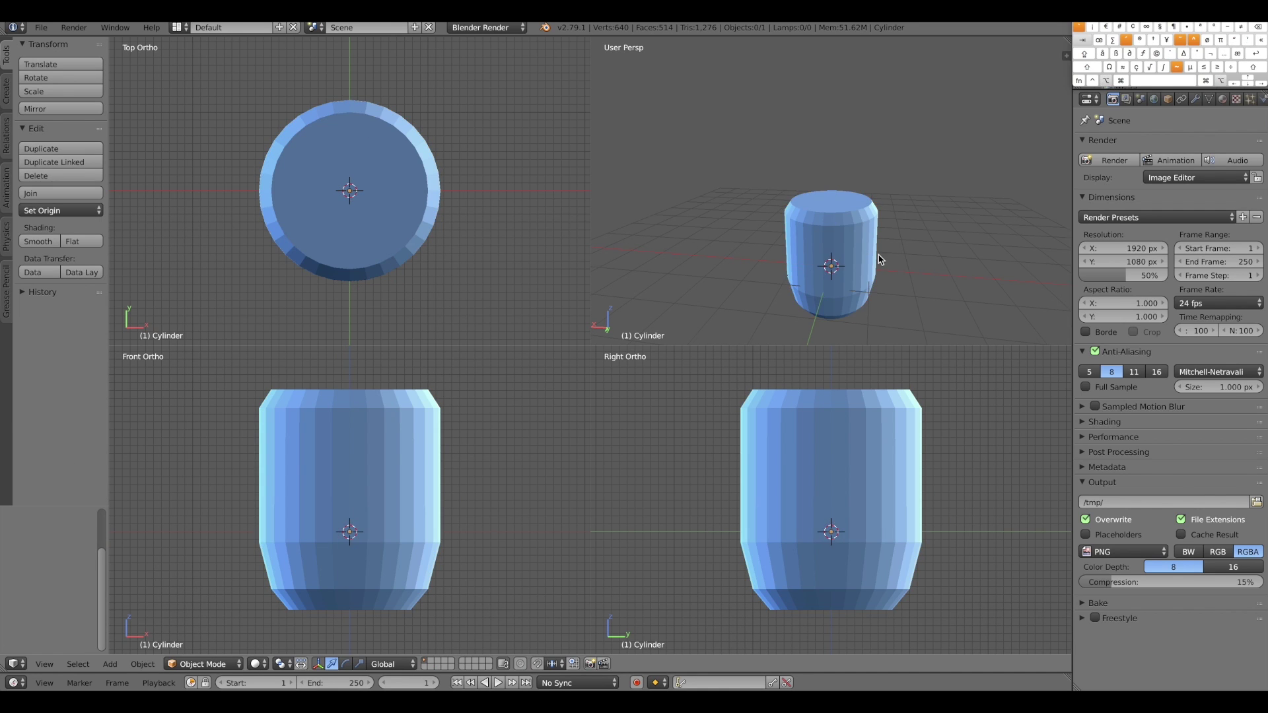
# Select the whole cylinder and move it up 0.948 along Z
pyautogui.moveTo(877, 257)
pyautogui.keyDown('alt'); pyautogui.mouseDown()
pyautogui.moveTo(895, 251)
pyautogui.moveTo(886, 186)
pyautogui.moveTo(871, 264)
pyautogui.mouseUp(); pyautogui.keyUp('alt')
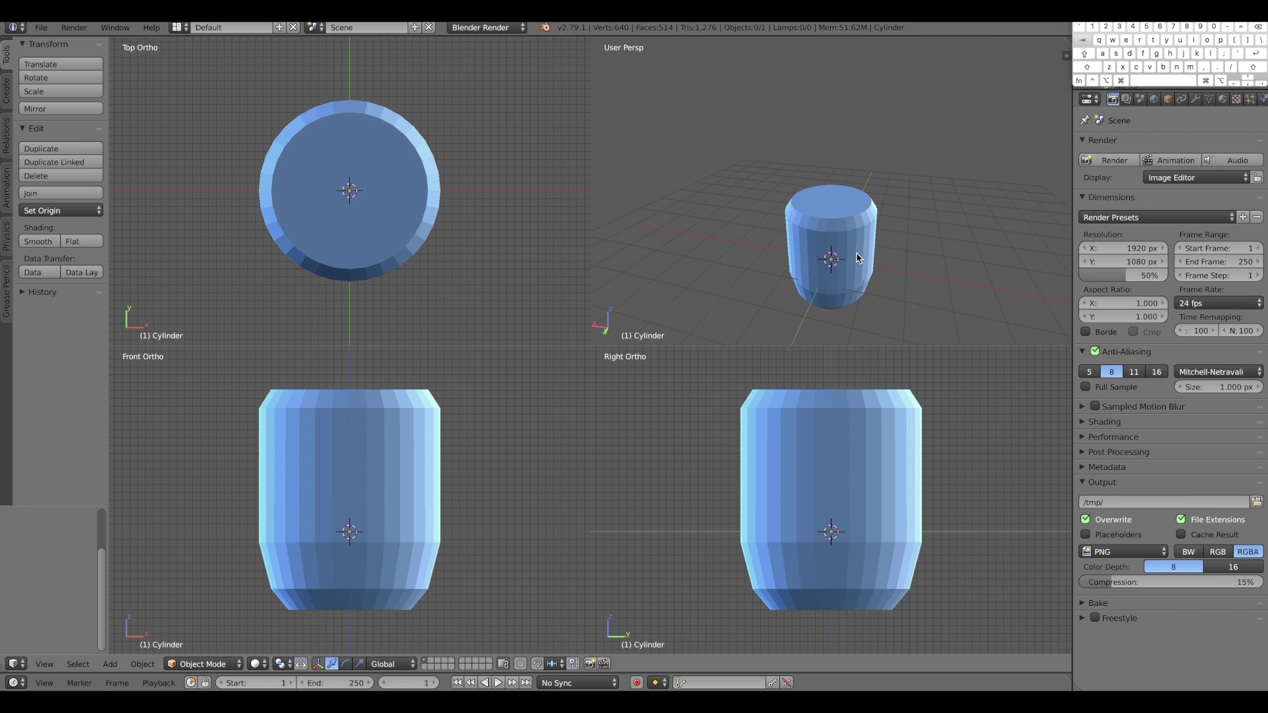
pyautogui.press('a')
pyautogui.press('Home')
pyautogui.keyDown('alt'); pyautogui.moveTo(984, 270); pyautogui.dragTo(885, 271); pyautogui.keyUp('alt')
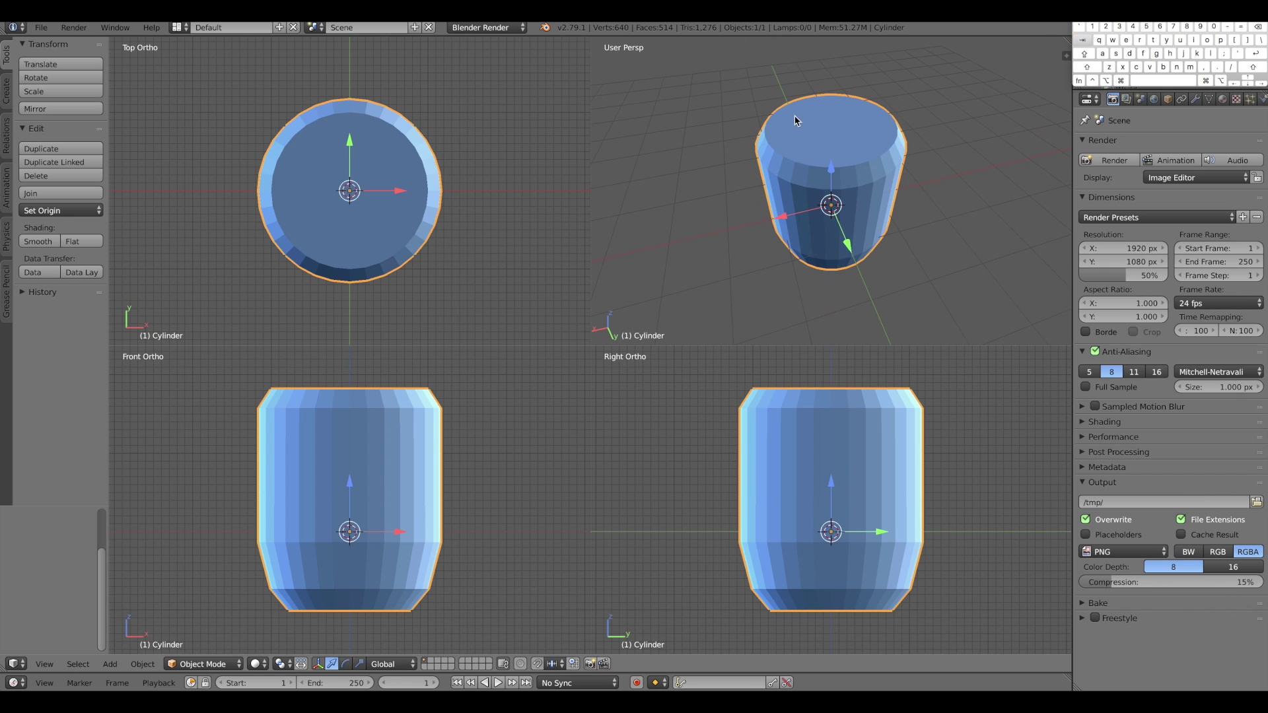
pyautogui.keyDown('alt'); pyautogui.moveTo(823, 152); pyautogui.dragTo(845, 106); pyautogui.keyUp('alt')
pyautogui.keyDown('alt'); pyautogui.moveTo(822, 153); pyautogui.dragTo(833, 119); pyautogui.keyUp('alt')
pyautogui.press('a')
pyautogui.press('a')
pyautogui.press('a')
pyautogui.scroll(3, 432, 463)
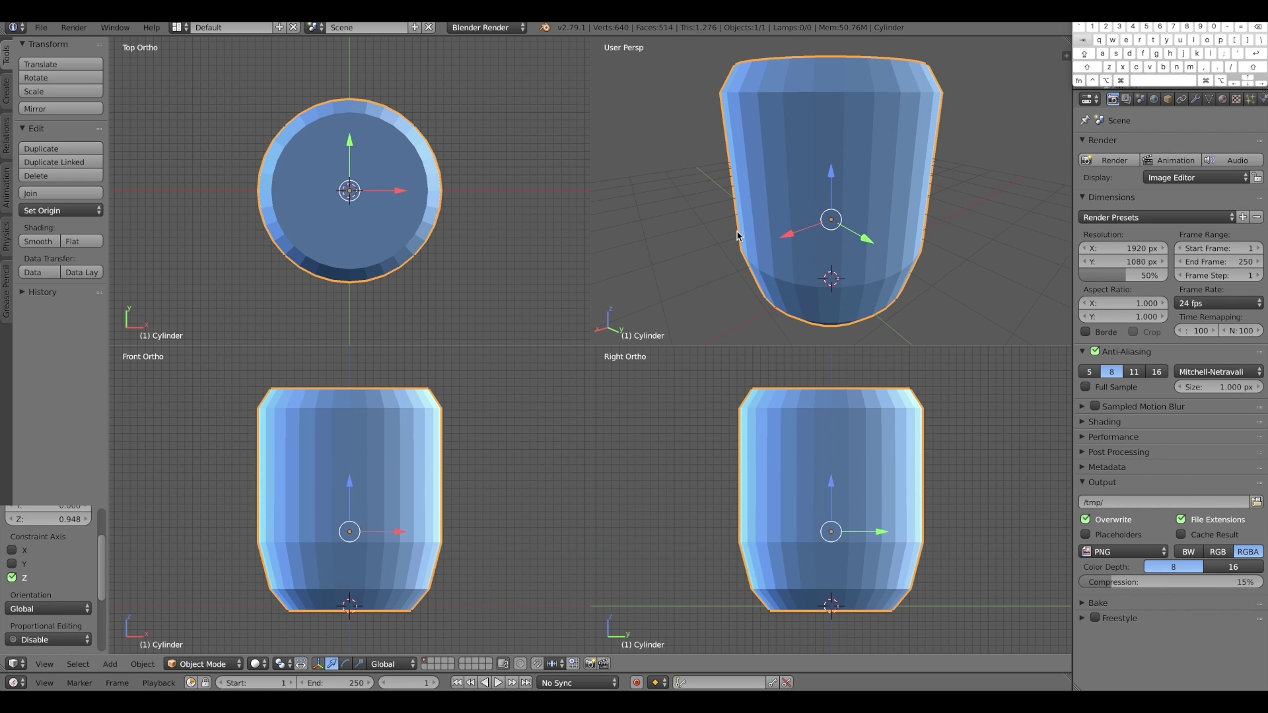
# Duplicate the cylinder in place and switch the display to wireframe
pyautogui.hotkey('shift', 'd')
pyautogui.press('Return')
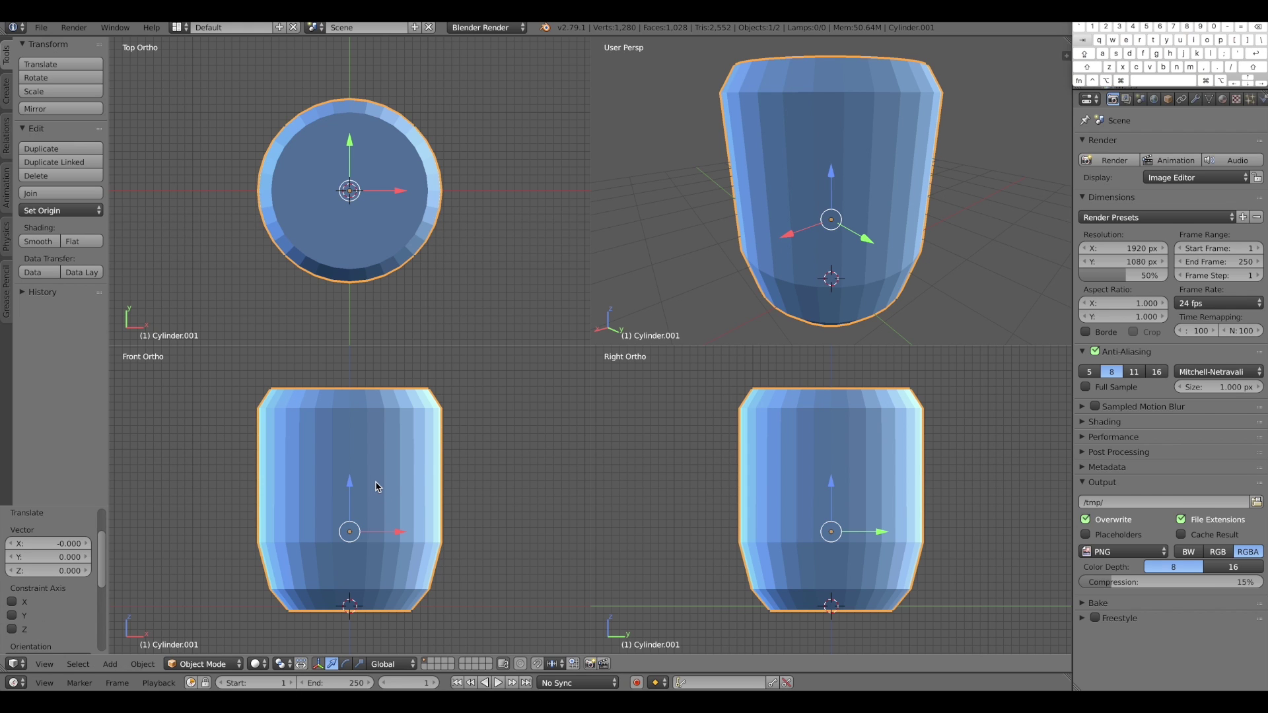
pyautogui.press('z')
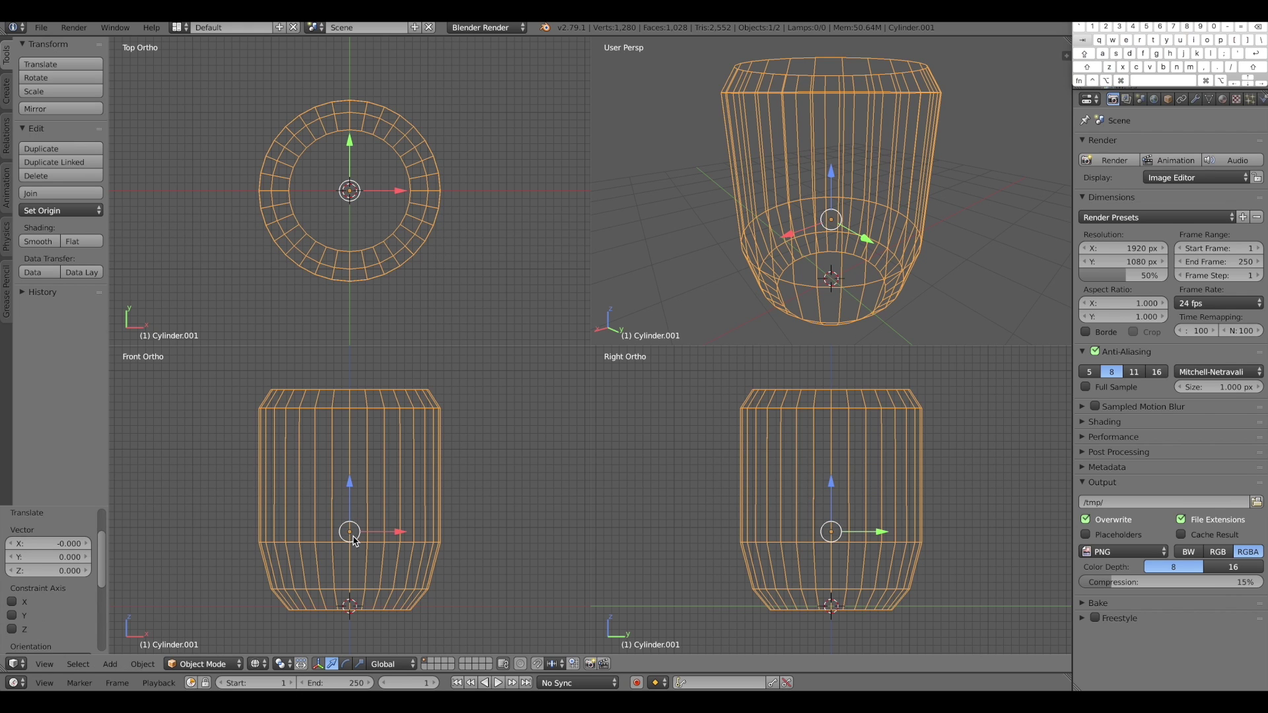
# Scale the duplicate cylinder uniformly to 0.94 so it fits inside the original
pyautogui.press('r')
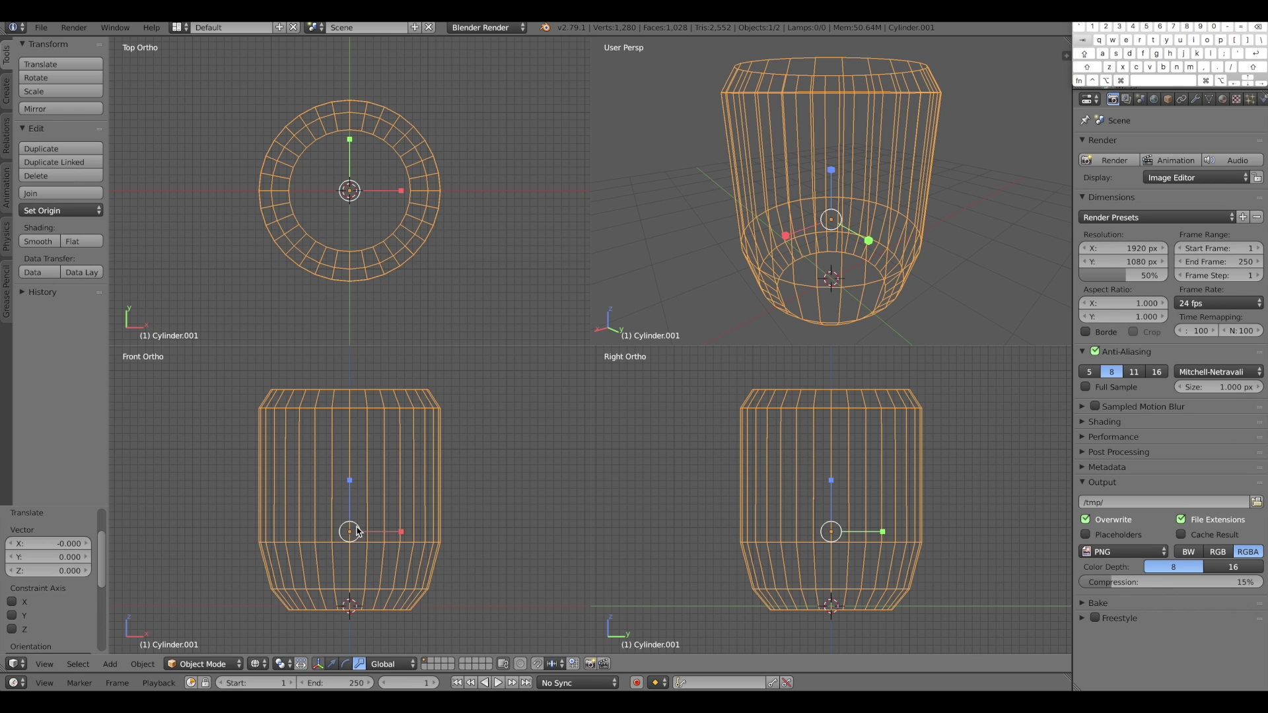
pyautogui.moveTo(356, 530); pyautogui.dragTo(354, 532)
pyautogui.scroll(2, 347, 532)
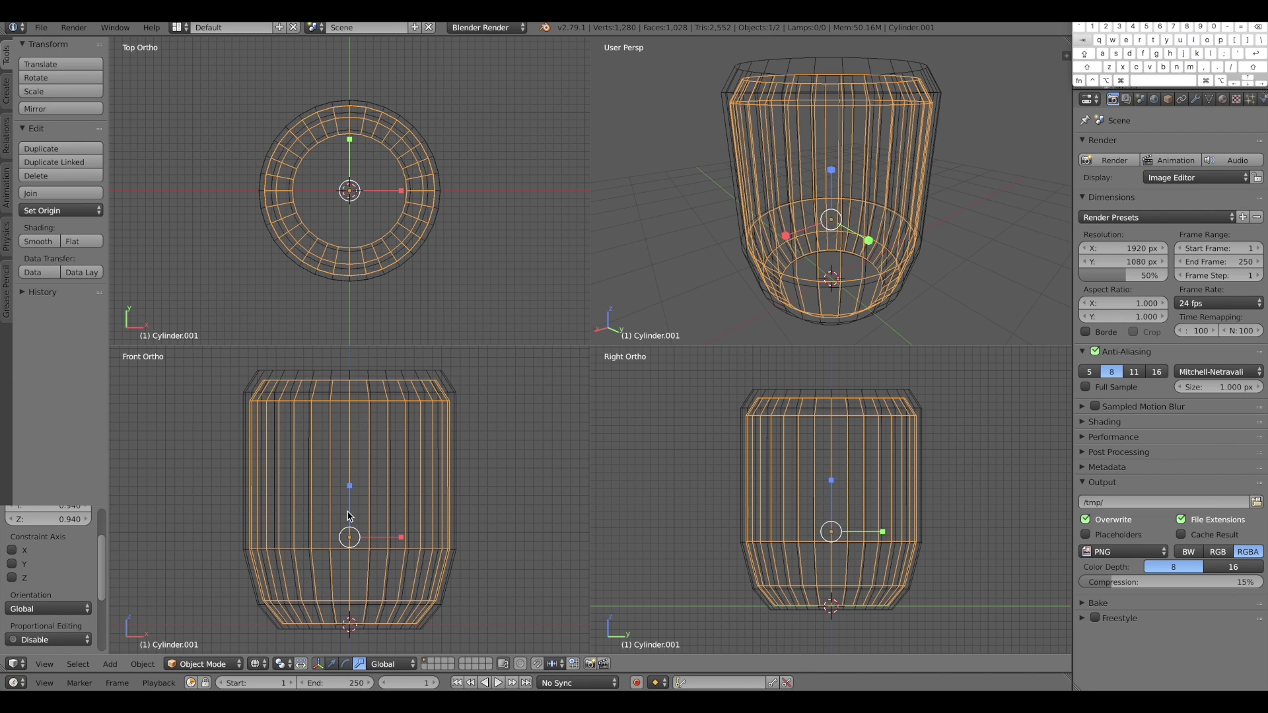
# In Edit Mode on the inner cylinder, select the top ring of vertices and move it up 0.172 along Z
pyautogui.click(201, 665)
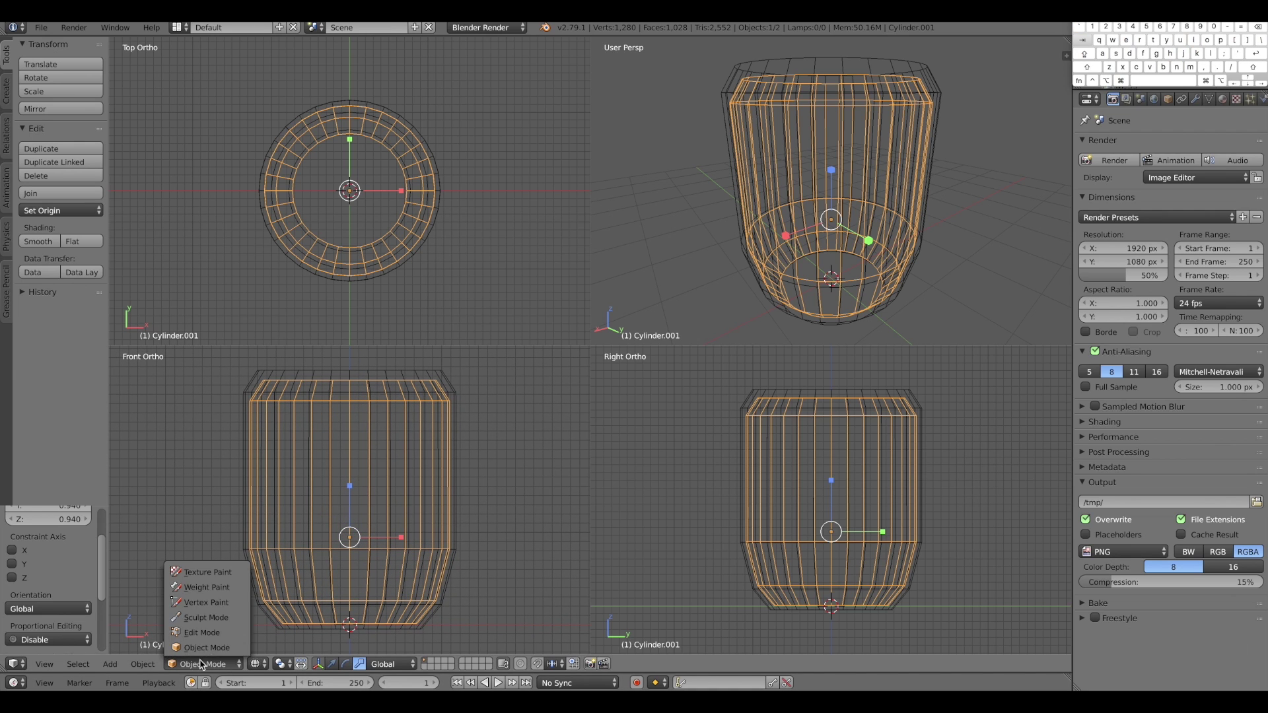
pyautogui.click(204, 634)
pyautogui.keyDown('alt'); pyautogui.rightClick(245, 369); pyautogui.keyUp('alt')
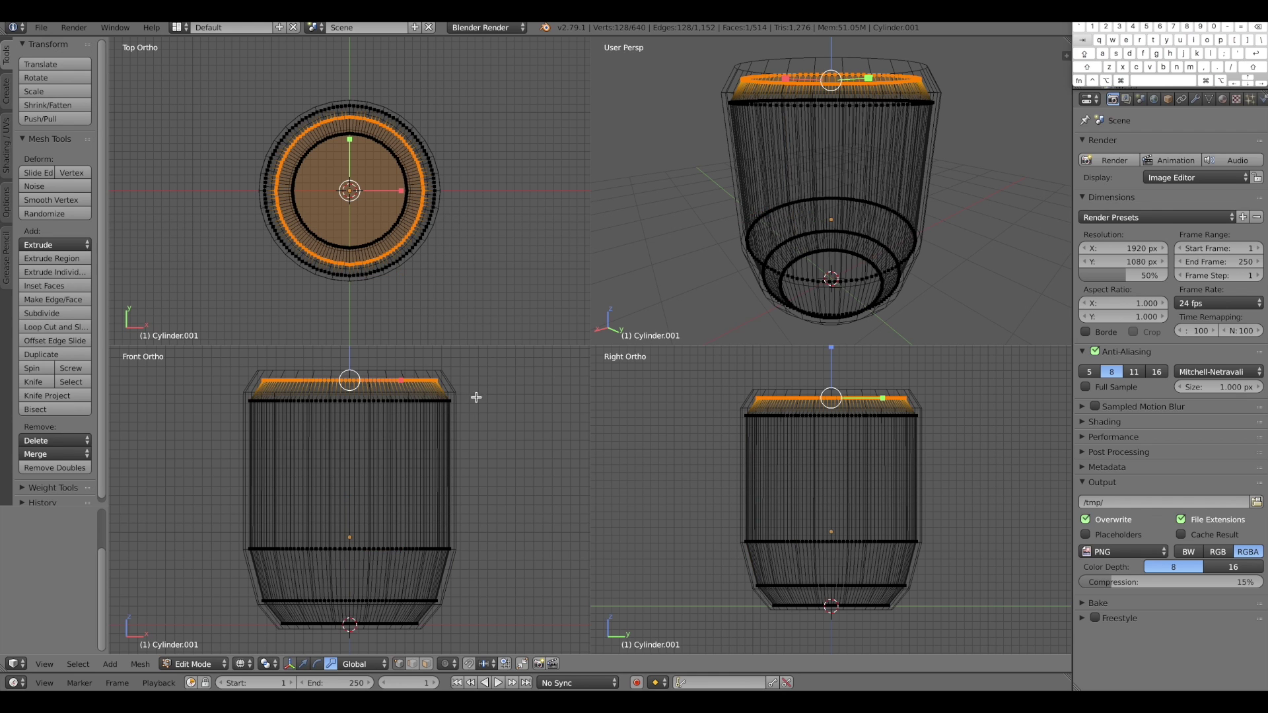
pyautogui.moveTo(353, 347); pyautogui.dragTo(355, 338)
pyautogui.moveTo(241, 362); pyautogui.dragTo(500, 396)
pyautogui.press('w')
pyautogui.moveTo(350, 359); pyautogui.dragTo(349, 654)
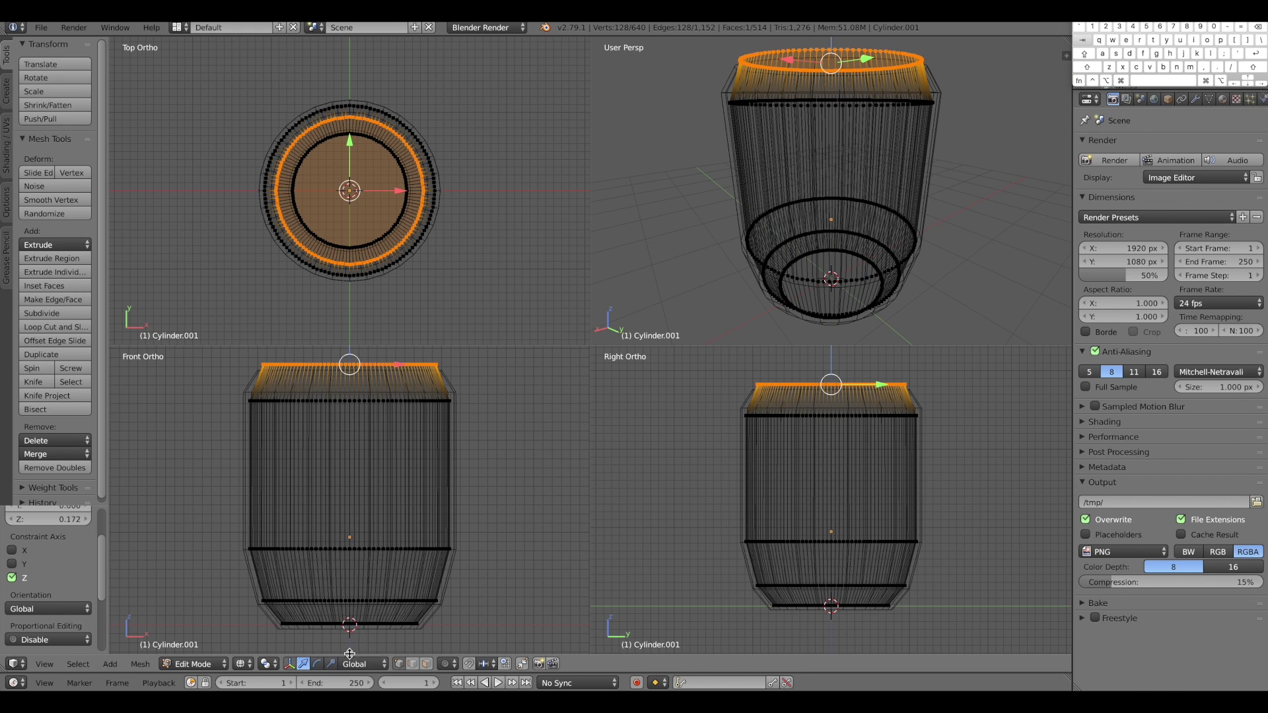
# Move the inner cylinder's second ring from the top up 0.097 along Z and return to Object Mode
pyautogui.moveTo(226, 399); pyautogui.dragTo(482, 442)
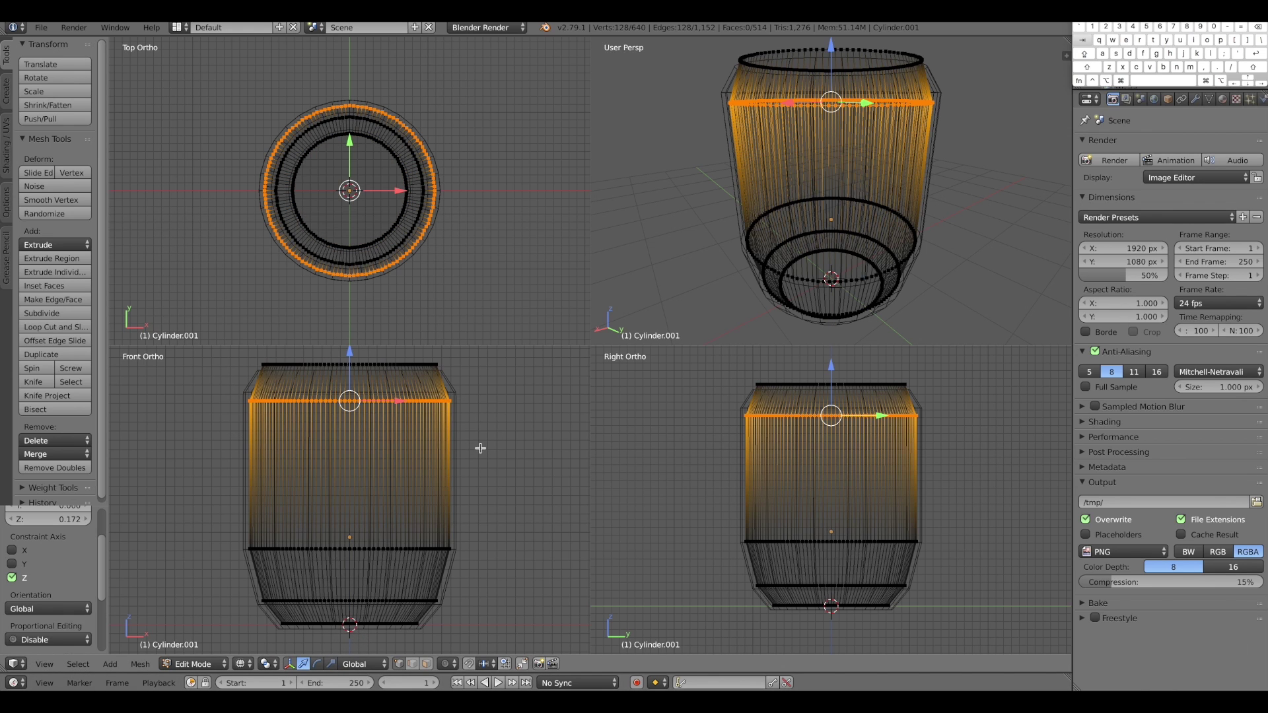
pyautogui.moveTo(349, 352); pyautogui.dragTo(351, 646)
pyautogui.press('a')
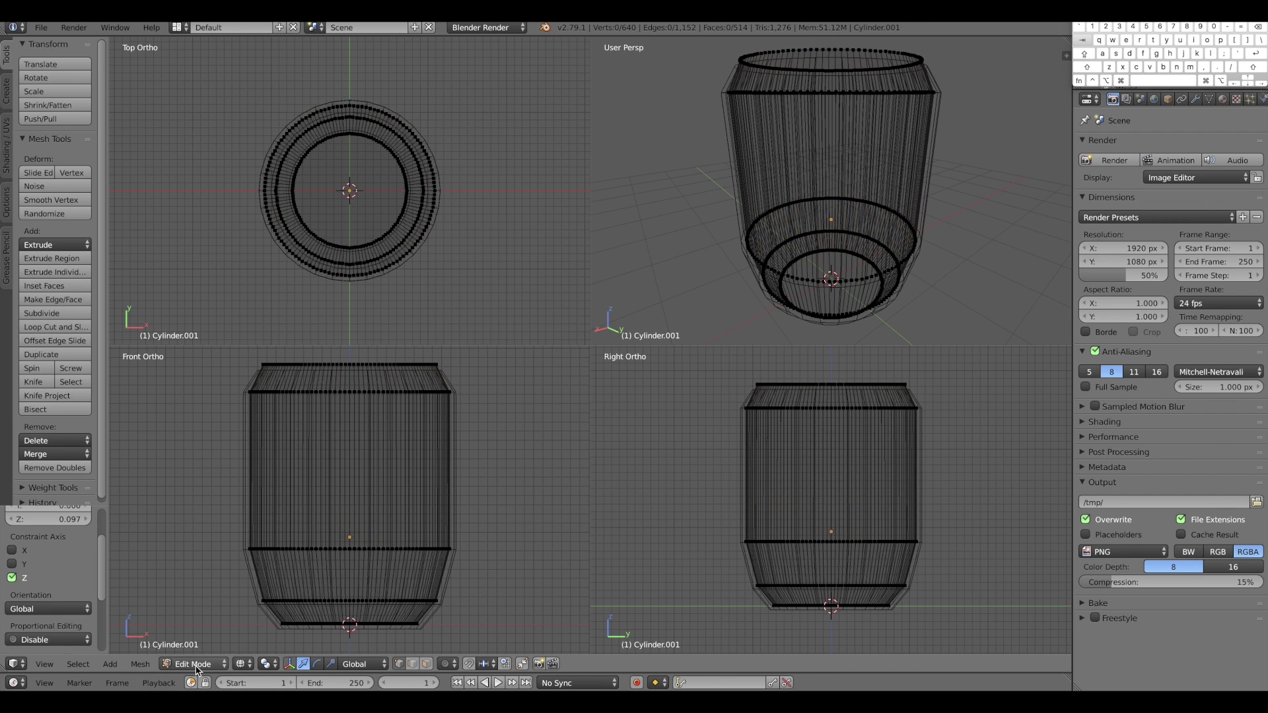
pyautogui.click(195, 663)
pyautogui.click(202, 647)
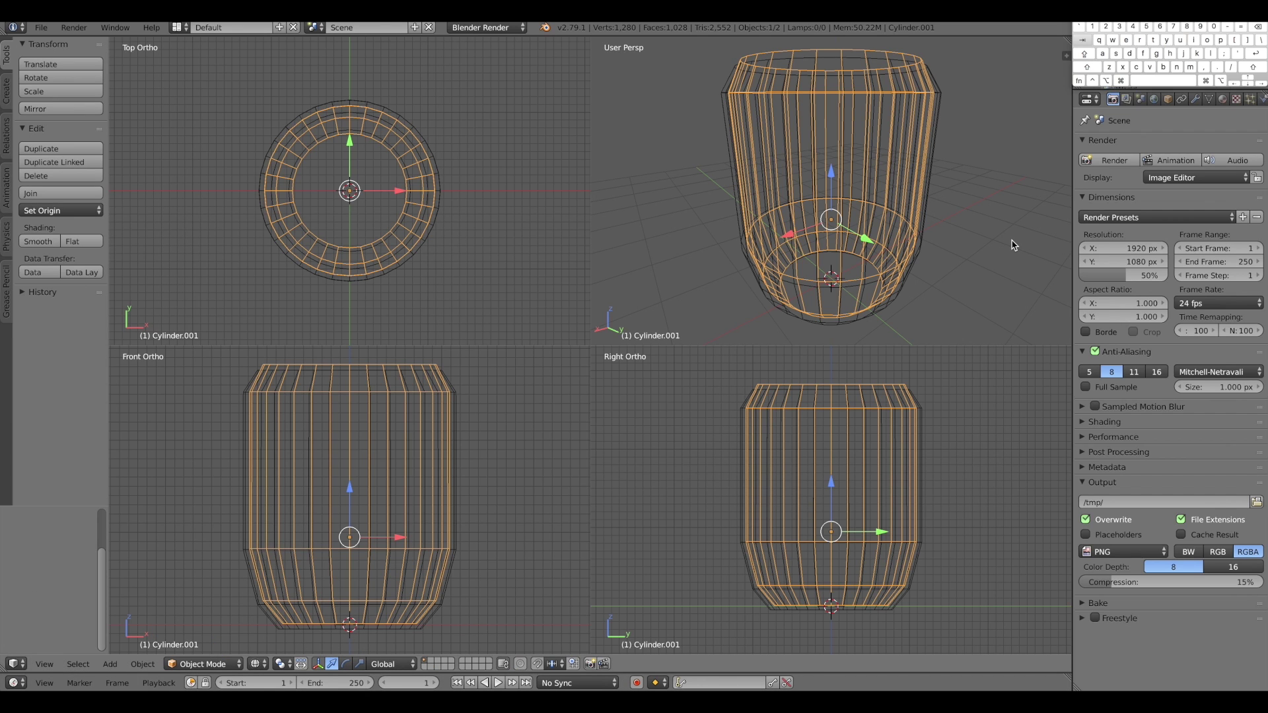
# Switch to solid shading with nothing selected and enlarge the perspective view of both cylinders to the full work area
pyautogui.press('5')
pyautogui.click(984, 252)
pyautogui.press('space')
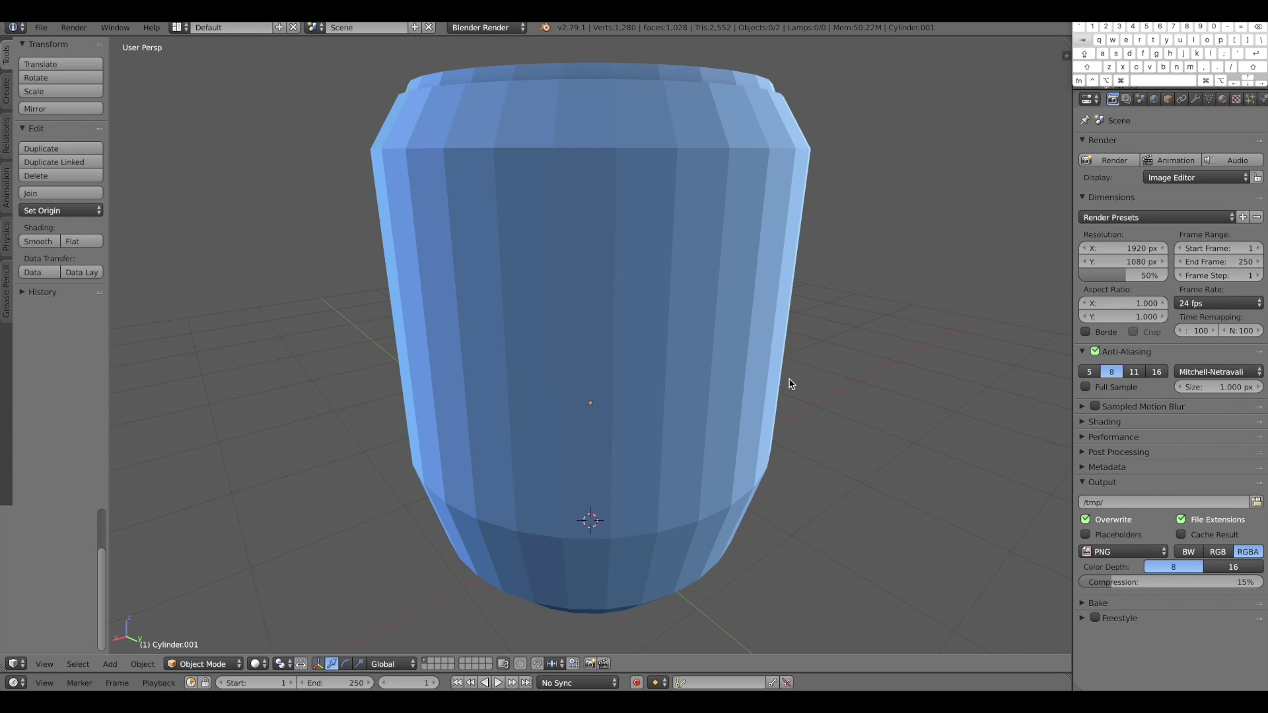
pyautogui.keyDown('alt'); pyautogui.moveTo(698, 358); pyautogui.dragTo(702, 407); pyautogui.keyUp('alt')
pyautogui.keyDown('alt'); pyautogui.moveTo(703, 407); pyautogui.dragTo(749, 362, button='right'); pyautogui.keyUp('alt')
pyautogui.keyDown('alt'); pyautogui.moveTo(750, 363); pyautogui.dragTo(724, 345); pyautogui.keyUp('alt')
# Add a Boolean modifier to the outer cylinder
pyautogui.rightClick(726, 346)
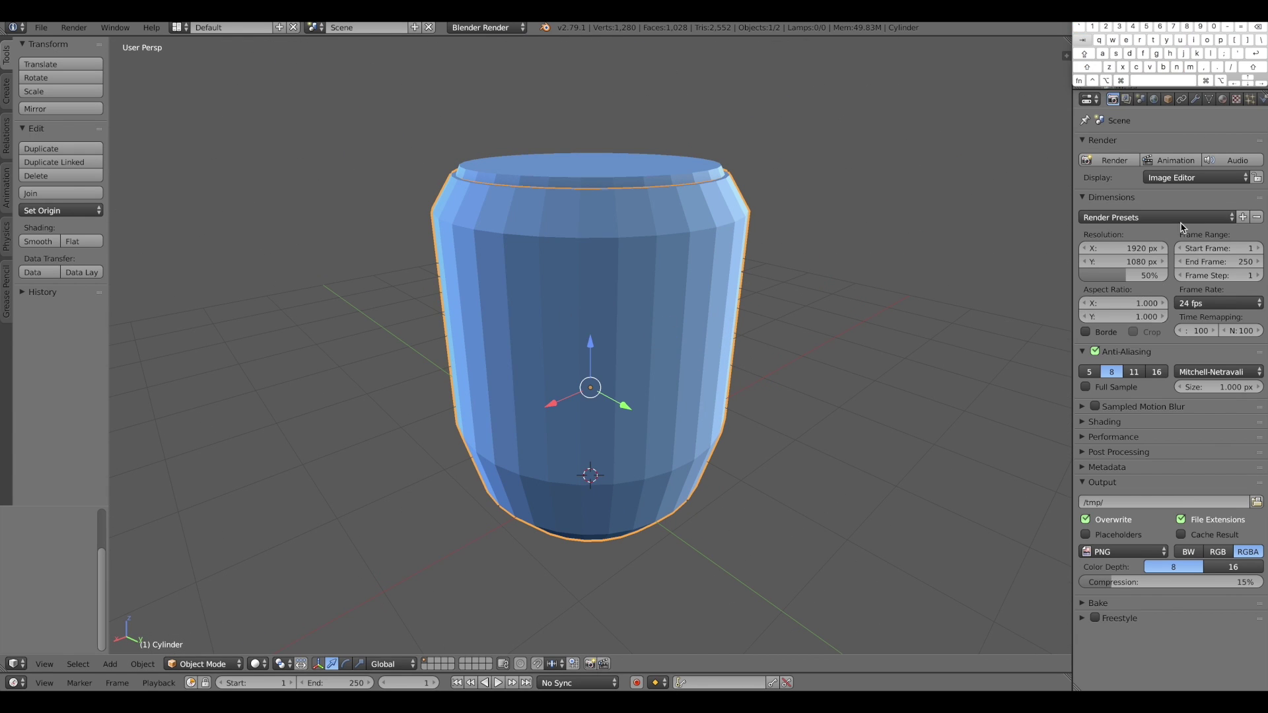
pyautogui.click(1201, 102)
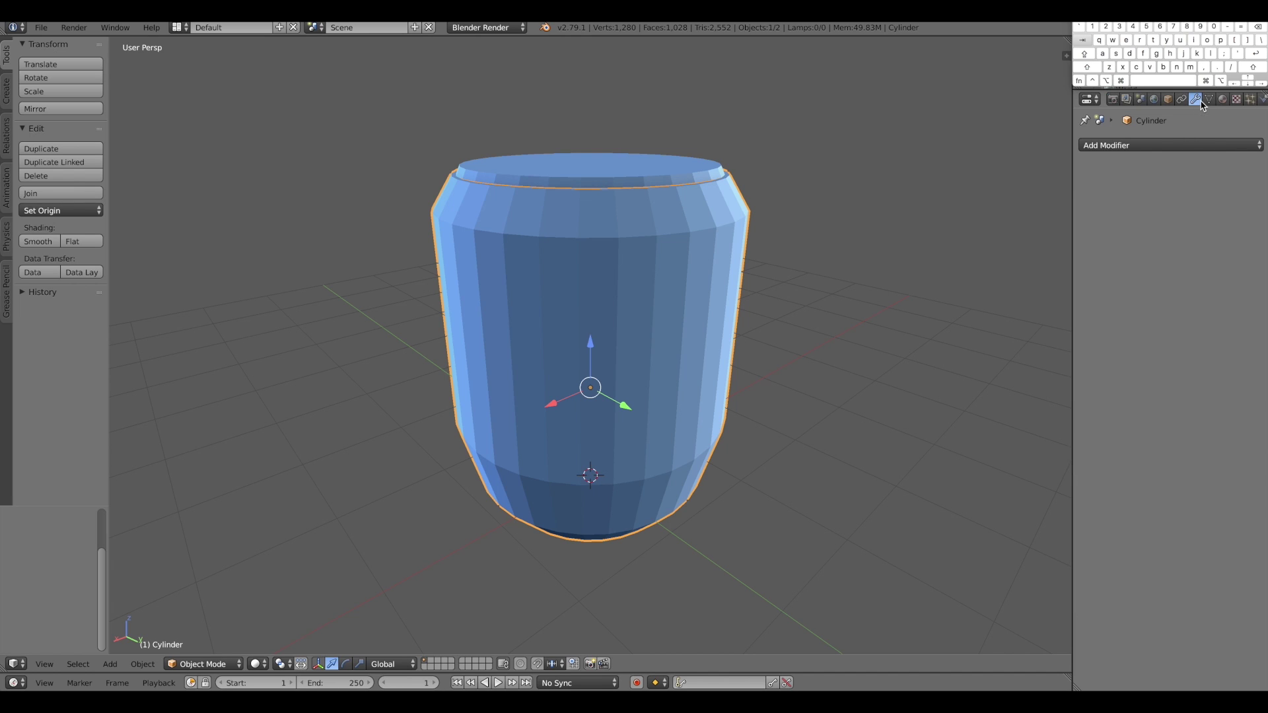
pyautogui.click(1186, 146)
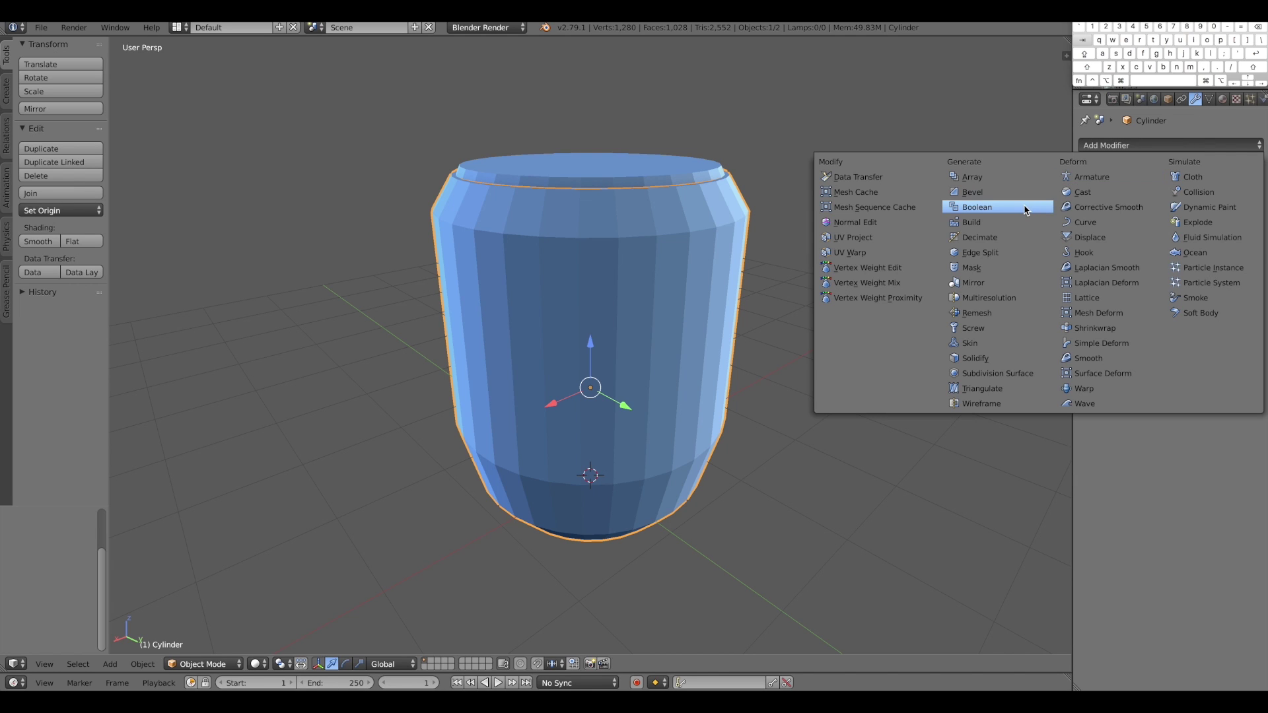
pyautogui.click(981, 207)
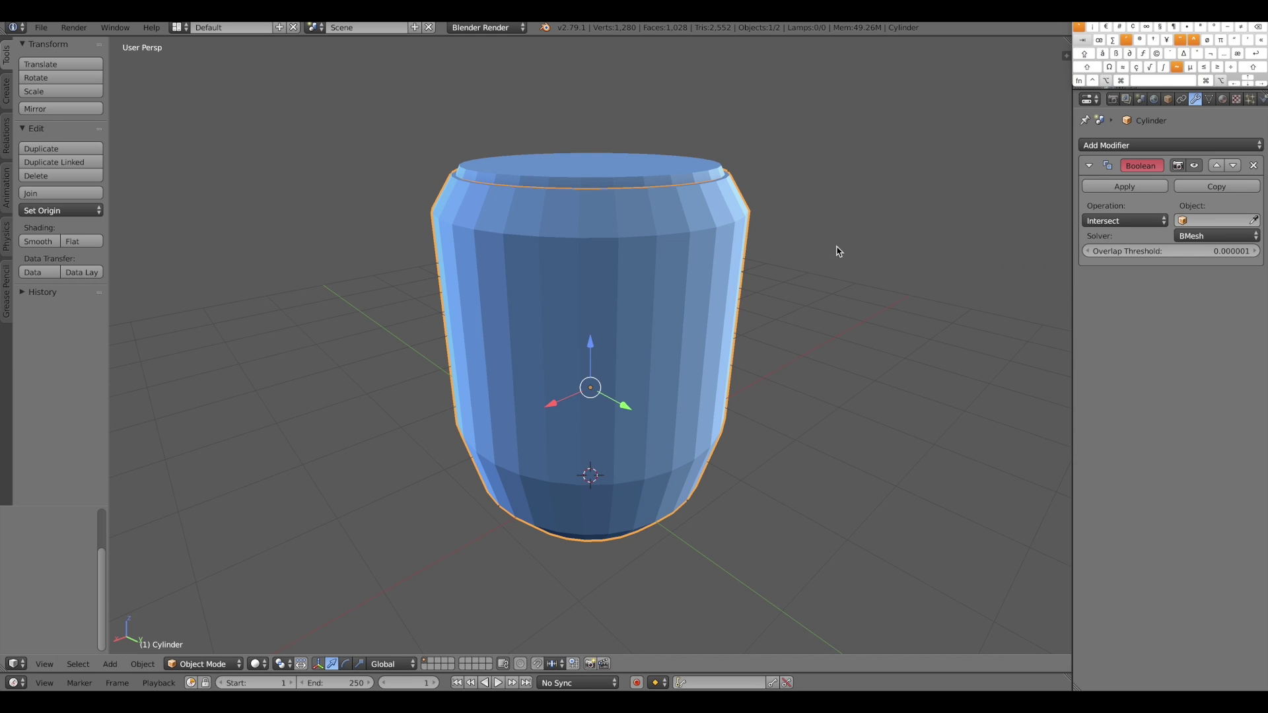
# Set the Boolean object to Cylinder.001 and the operation to Difference, and apply the modifier
pyautogui.keyDown('alt'); pyautogui.moveTo(837, 248); pyautogui.dragTo(837, 256); pyautogui.keyUp('alt')
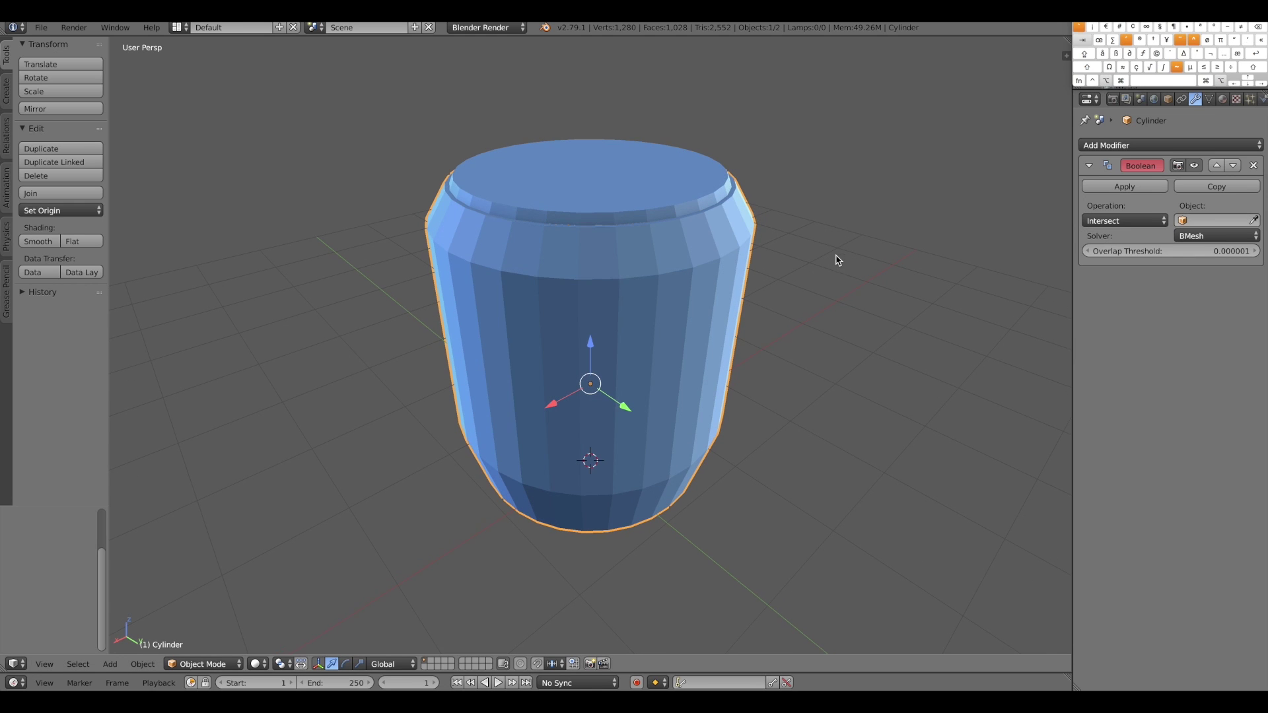
pyautogui.click(1254, 225)
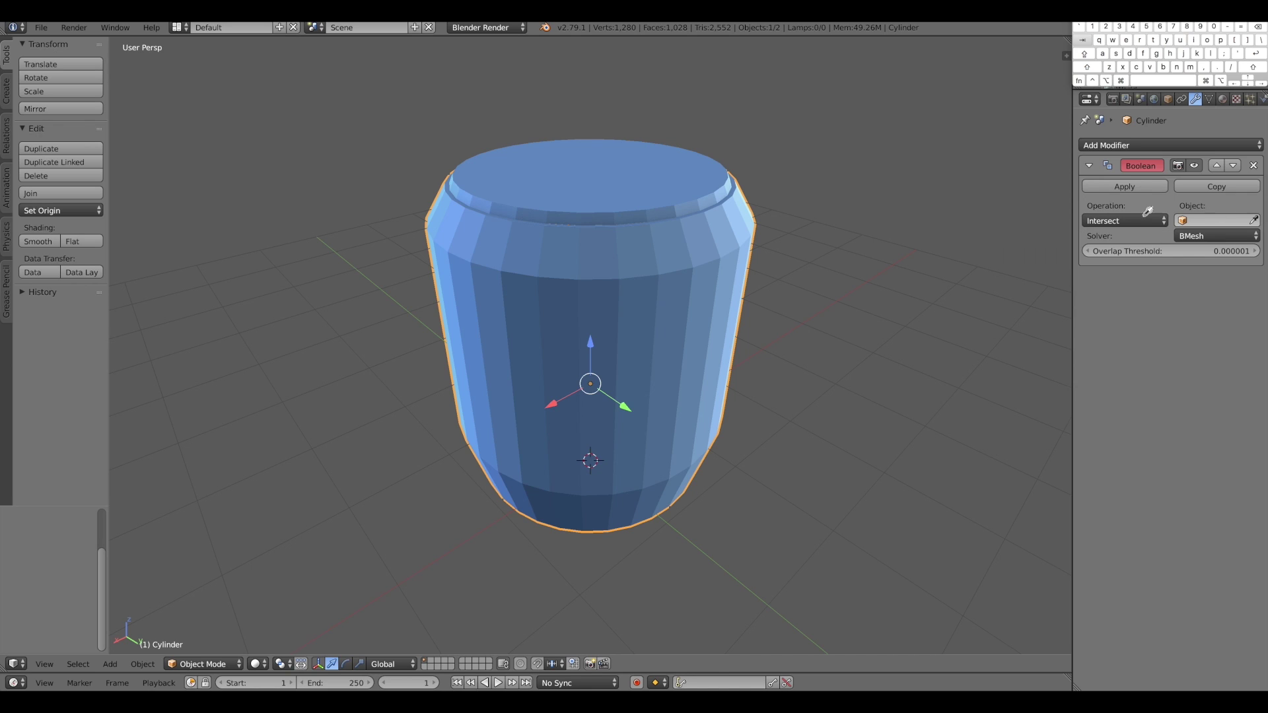
pyautogui.click(654, 190)
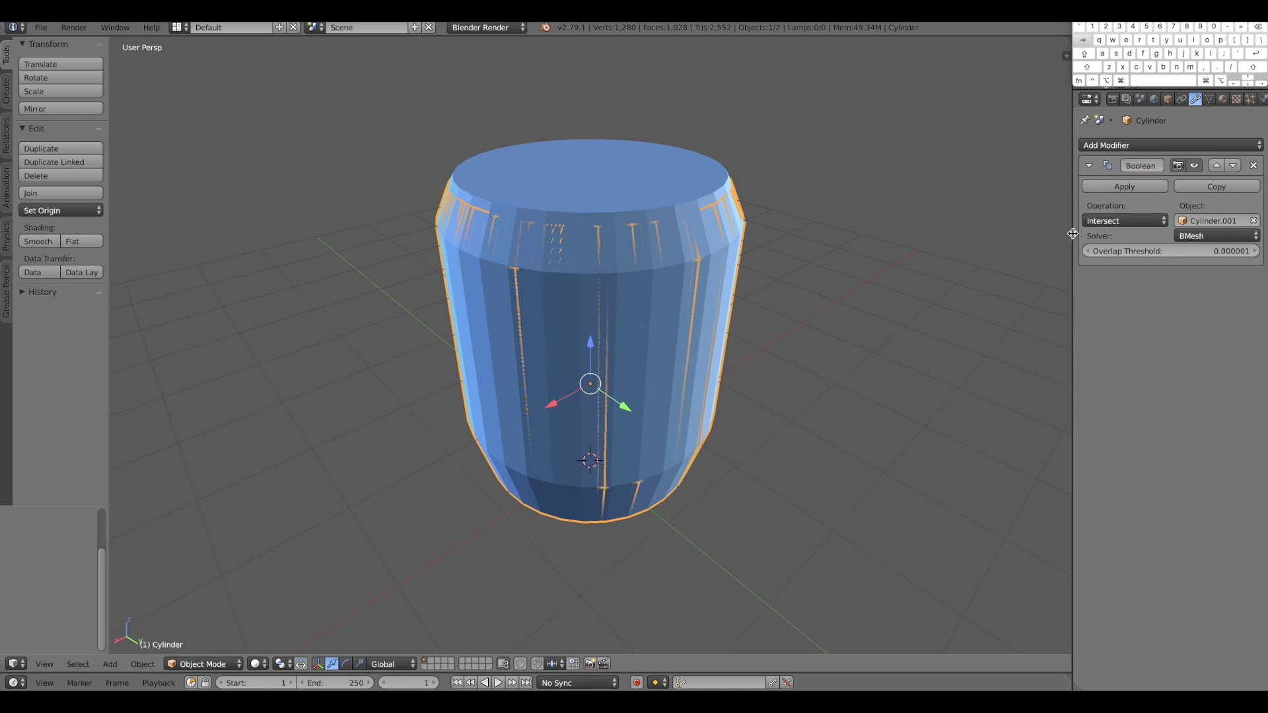
pyautogui.click(1124, 221)
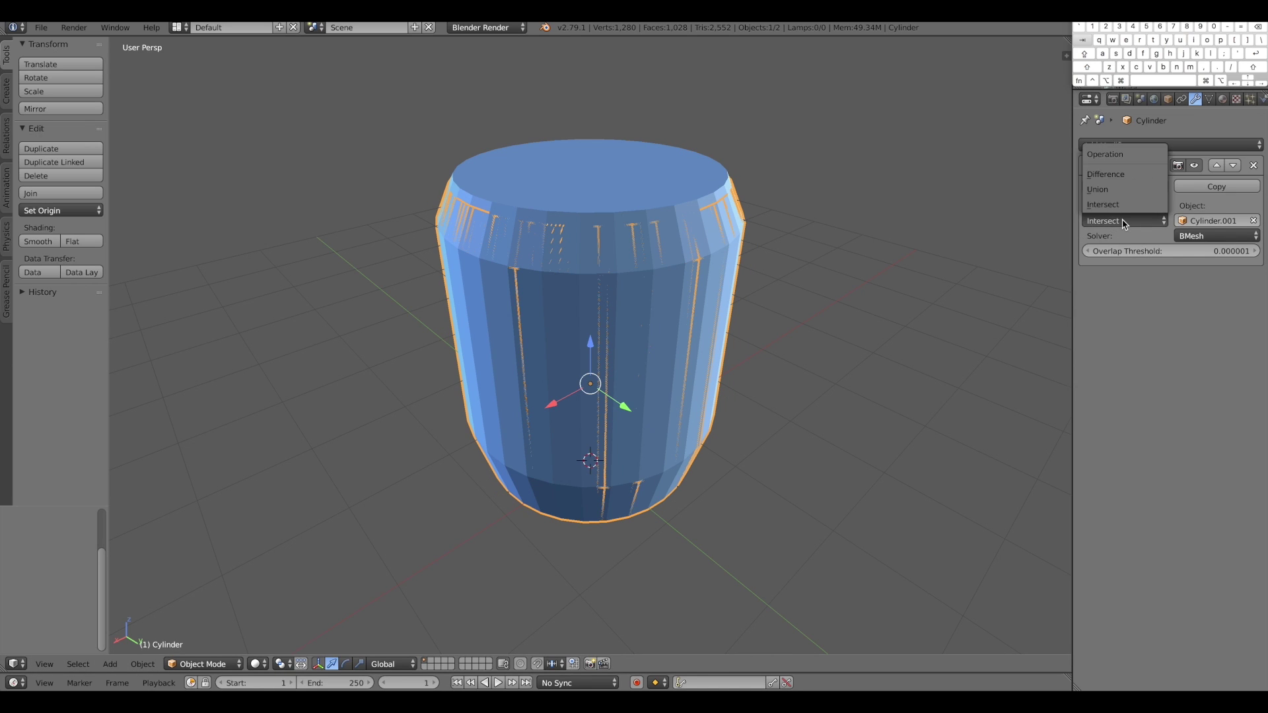
pyautogui.click(1106, 173)
pyautogui.click(1126, 188)
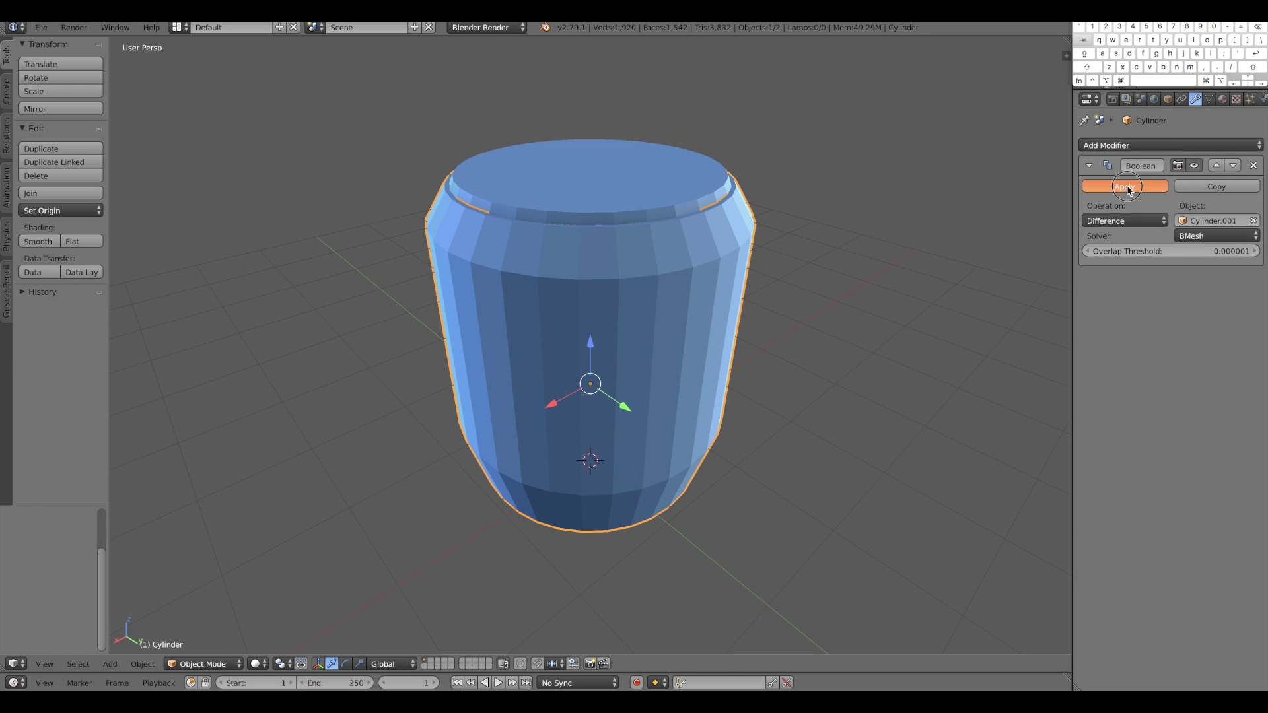
# Move the inner cutting cylinder out of the container along X and delete it
pyautogui.press('a')
pyautogui.rightClick(626, 190)
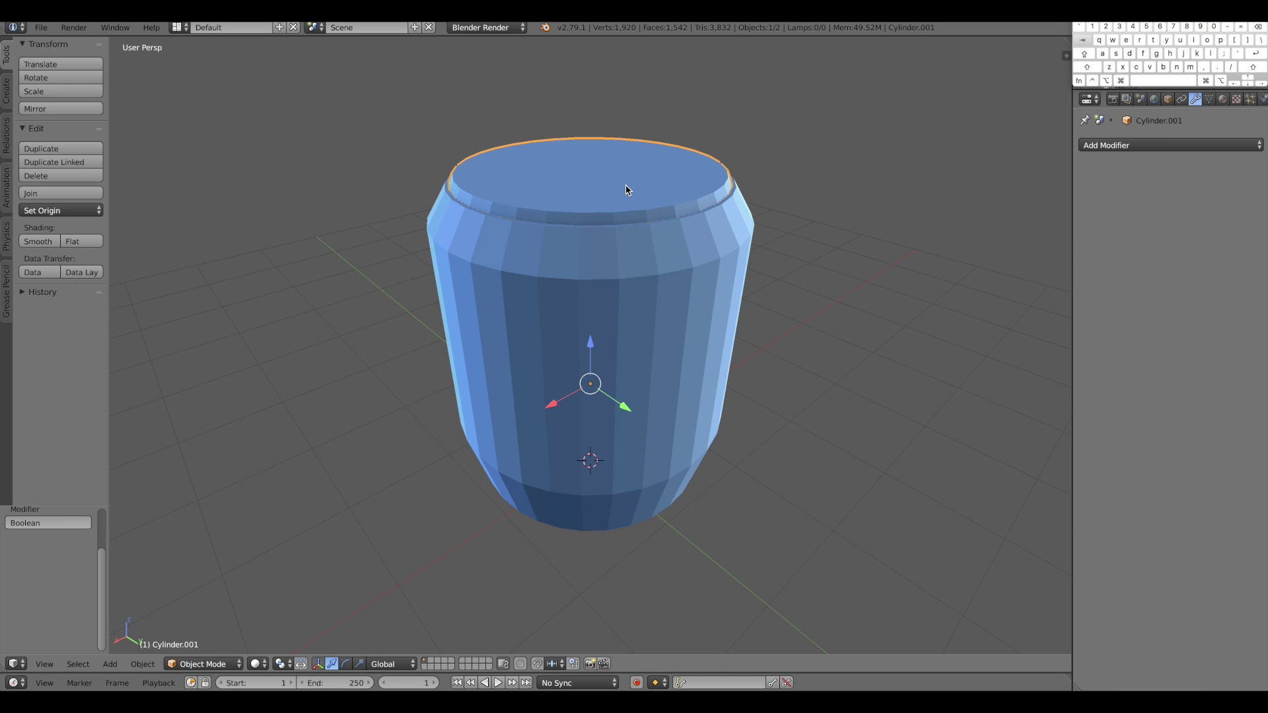
pyautogui.moveTo(573, 404); pyautogui.dragTo(790, 289)
pyautogui.press('a')
pyautogui.moveTo(867, 406); pyautogui.dragTo(885, 379, button='middle')
pyautogui.rightClick(886, 378)
pyautogui.press('x')
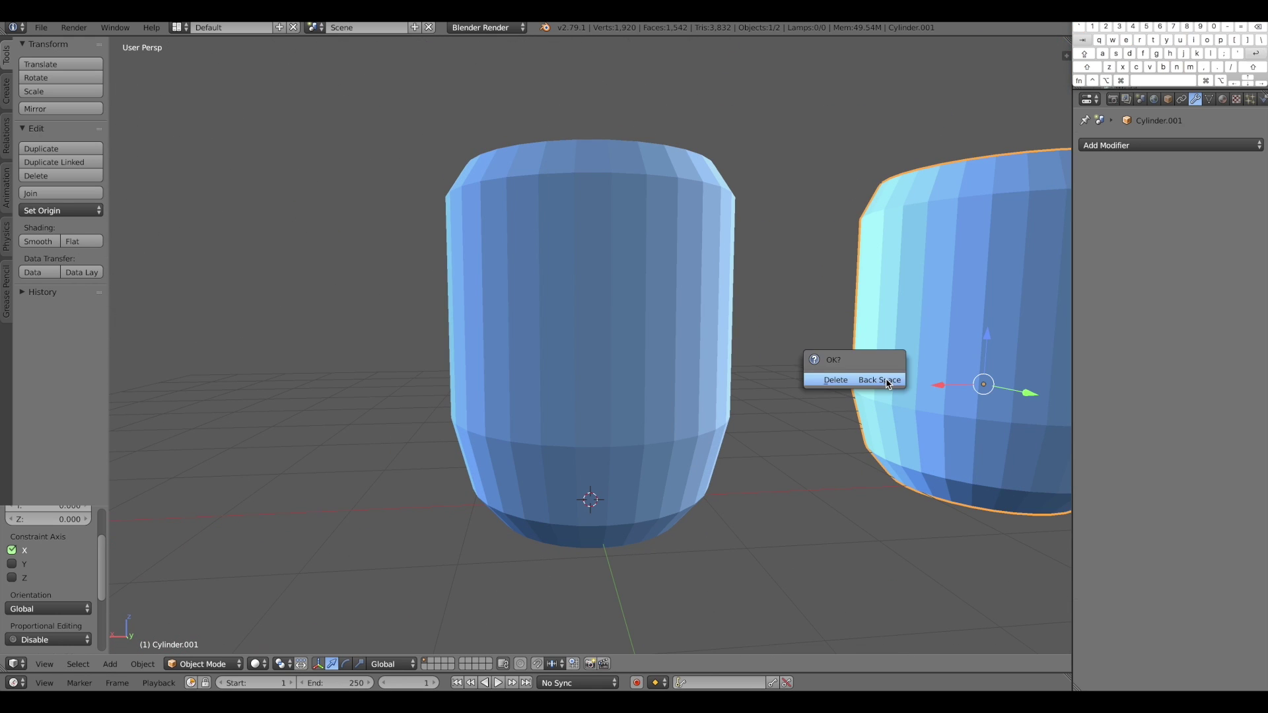
pyautogui.click(872, 375)
# Move the hollow container up 0.131 along Z
pyautogui.moveTo(791, 343); pyautogui.dragTo(713, 387, button='middle')
pyautogui.hotkey('ctrl', 'alt', 'q')
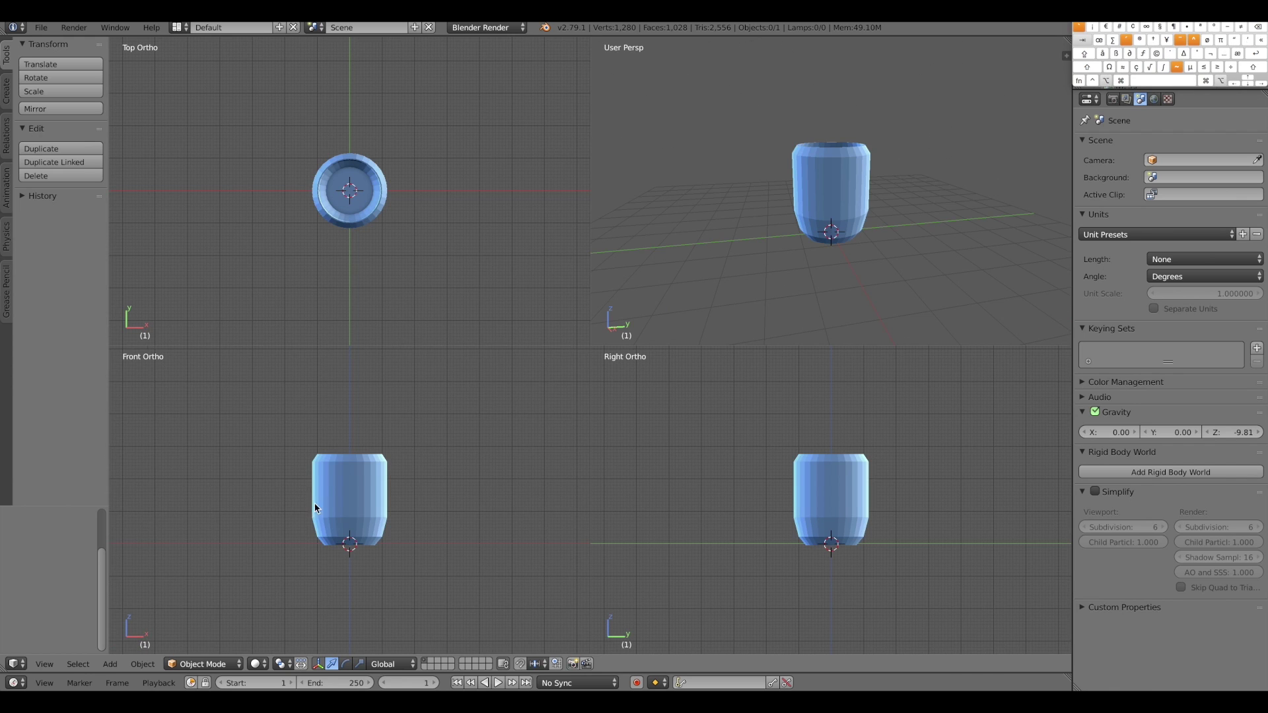
pyautogui.scroll(4, 314, 509)
pyautogui.hotkey('ctrl', 'alt', 'q')
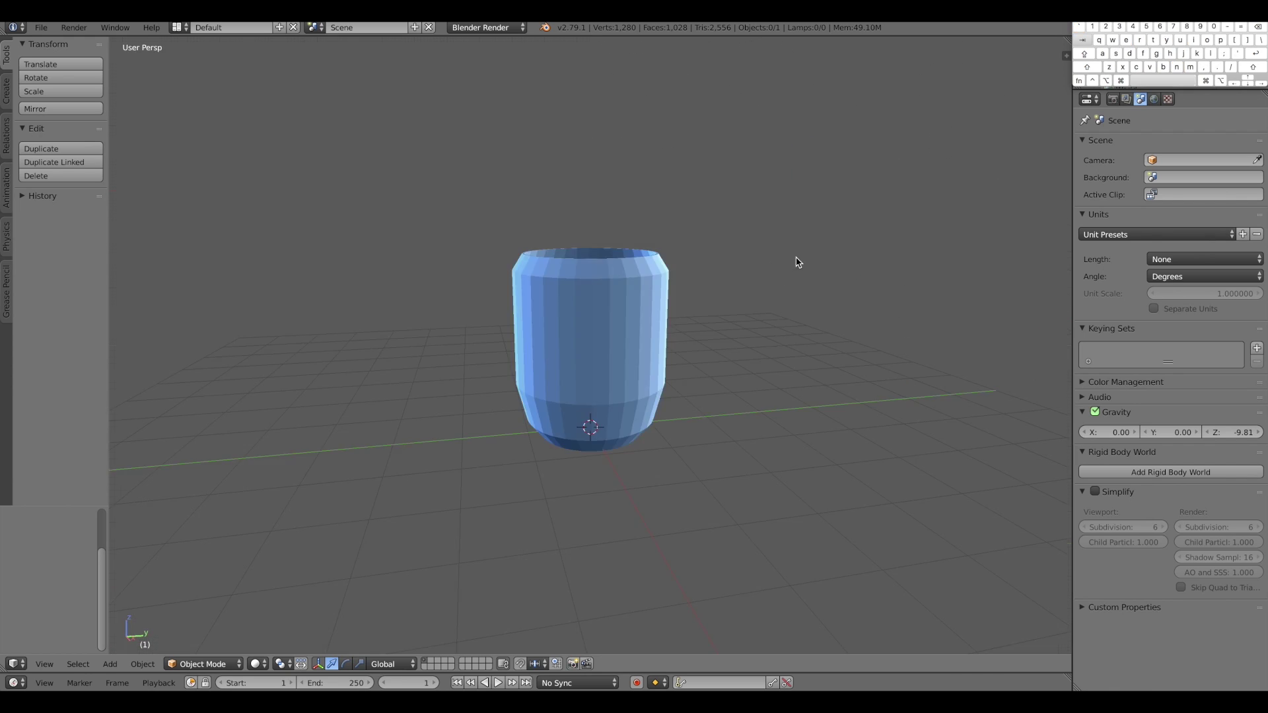
pyautogui.moveTo(799, 260); pyautogui.dragTo(638, 276, button='middle')
pyautogui.moveTo(580, 337); pyautogui.dragTo(604, 360, button='middle')
pyautogui.rightClick(590, 380)
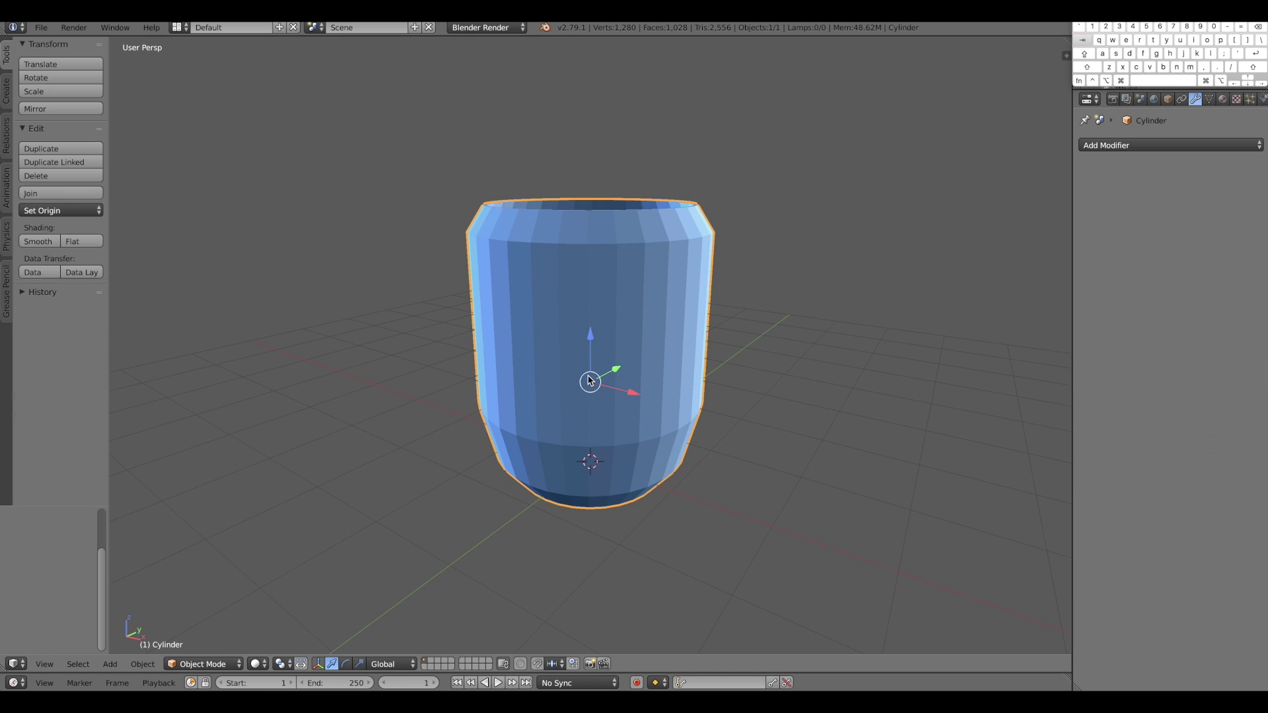
pyautogui.moveTo(589, 341); pyautogui.dragTo(589, 328)
pyautogui.press('a')
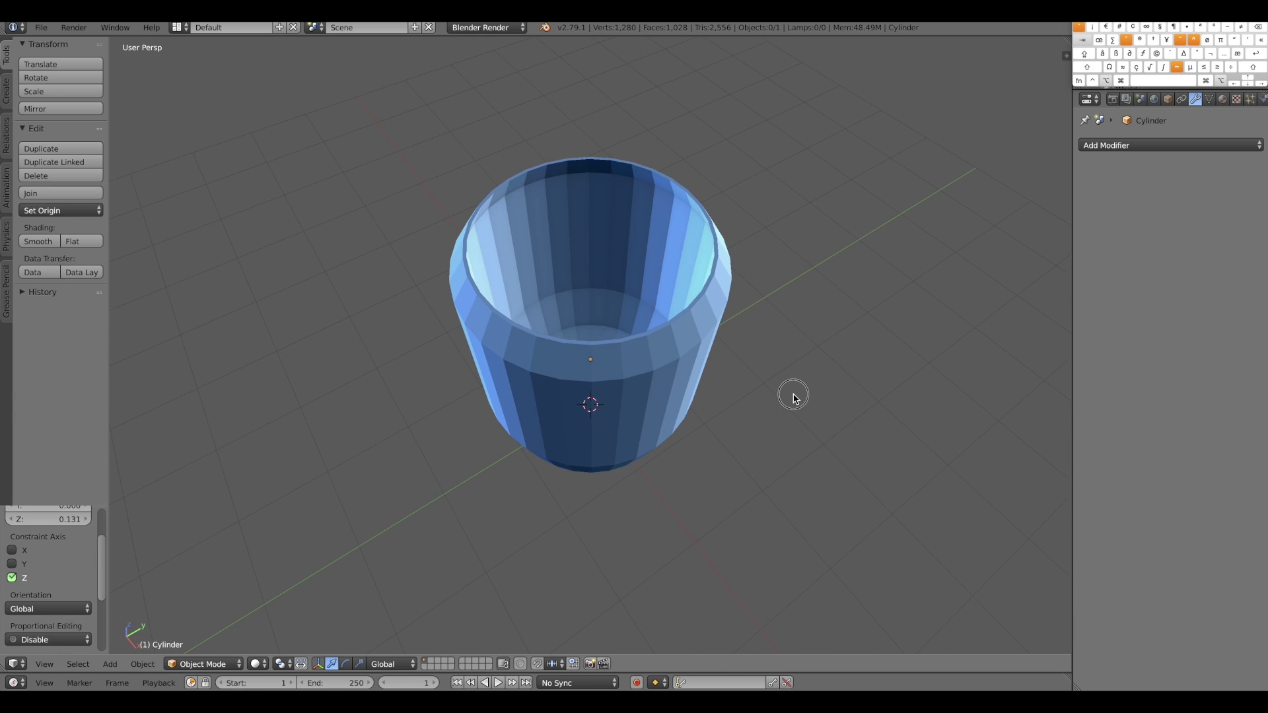
pyautogui.moveTo(793, 397); pyautogui.dragTo(801, 380, button='middle')
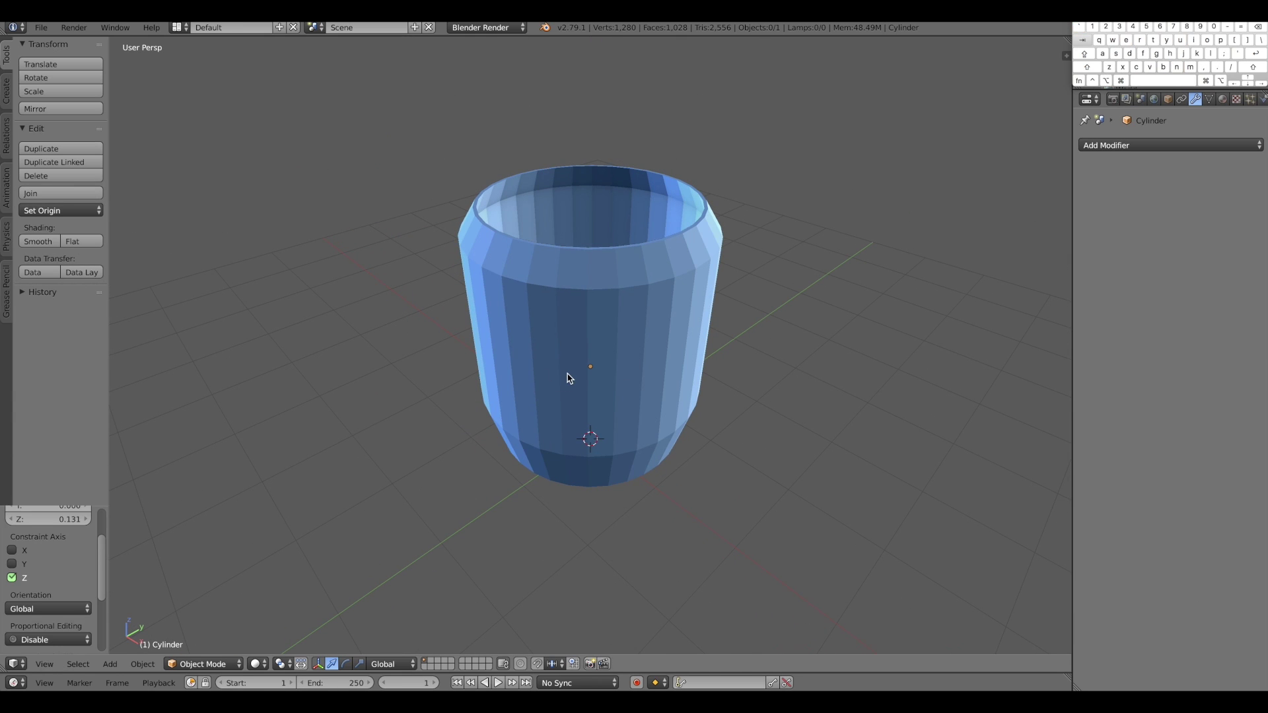
pyautogui.rightClick(569, 378)
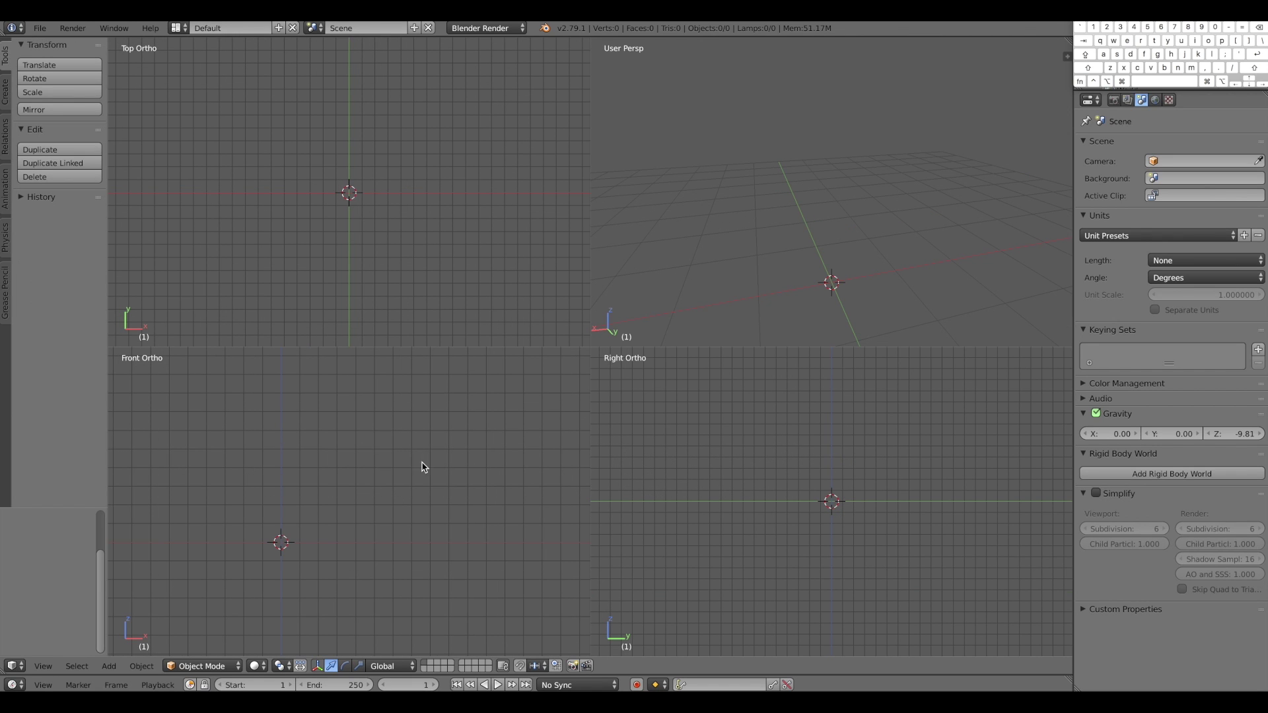
# Add a Bezier curve at the origin of the empty scene
pyautogui.hscroll(-3, 443, 468)
pyautogui.click(4, 92)
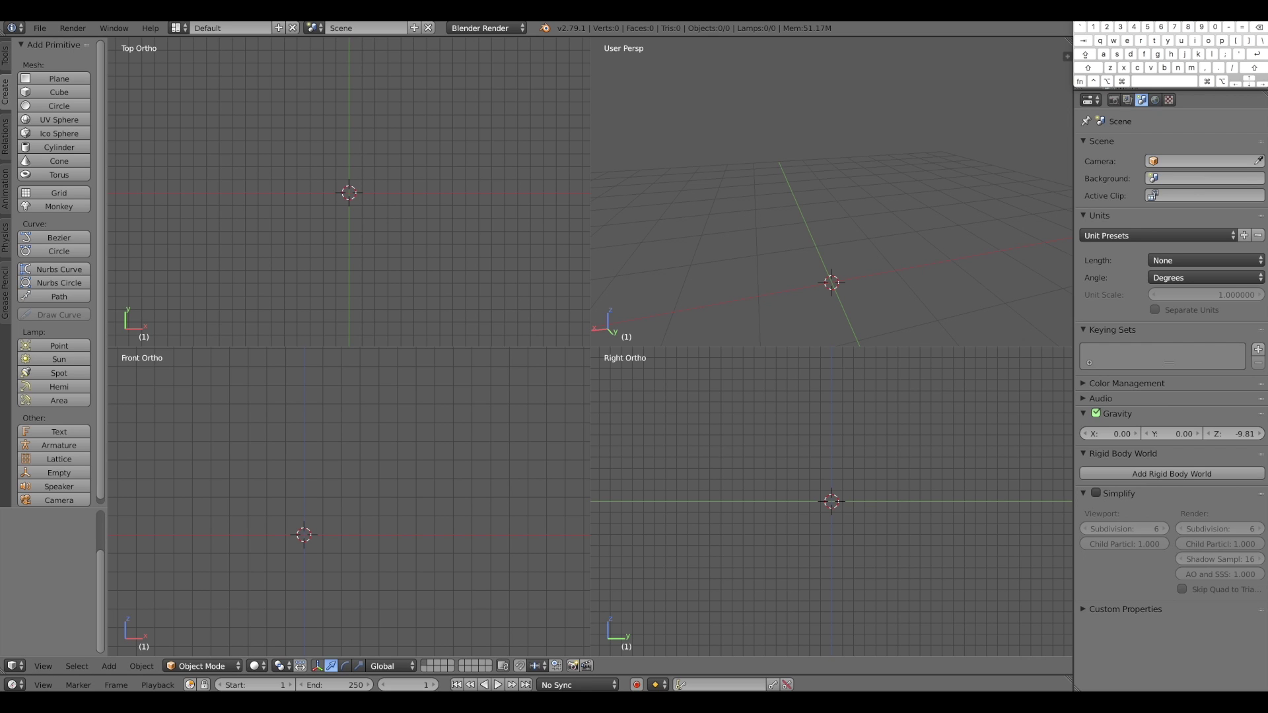
pyautogui.click(59, 238)
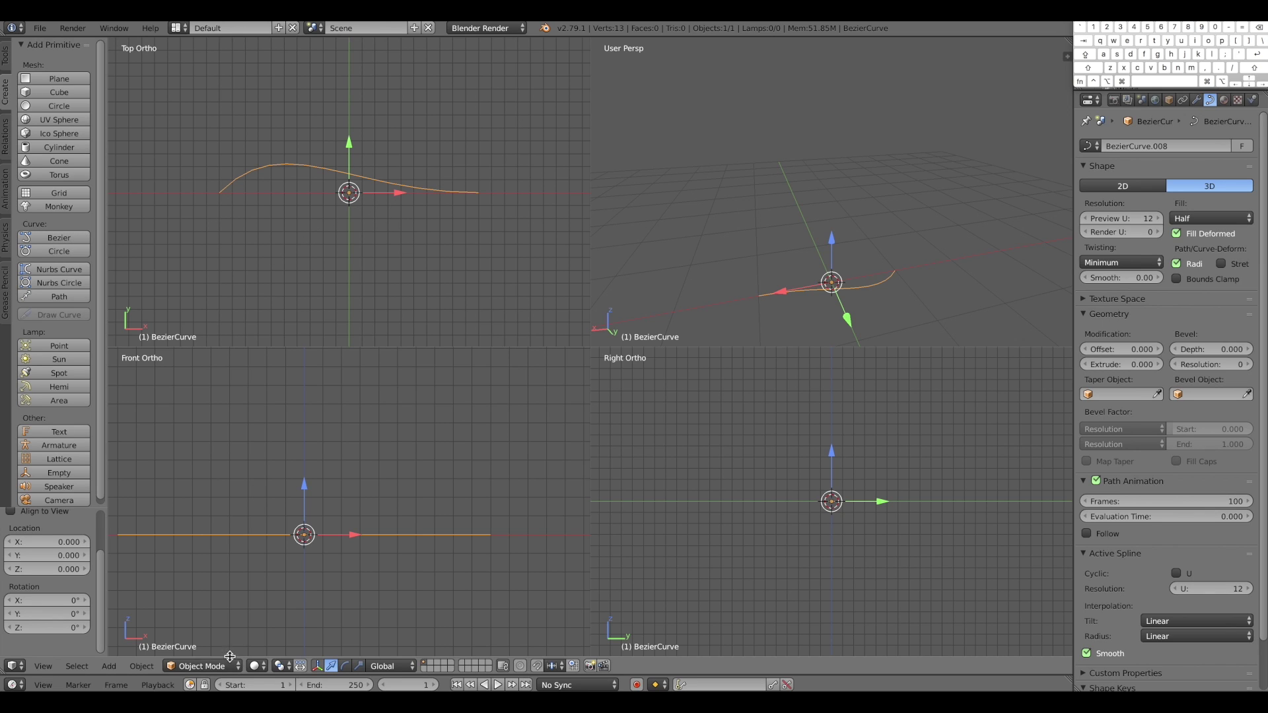
pyautogui.click(202, 666)
pyautogui.click(198, 634)
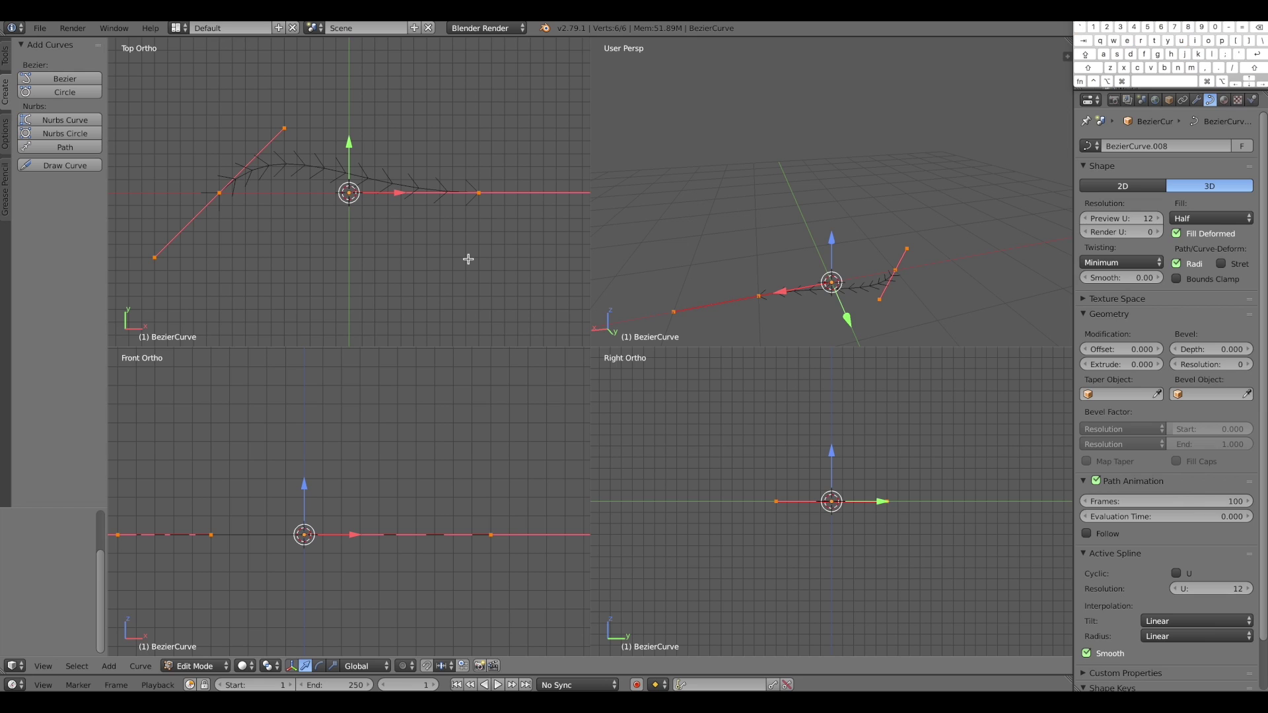
pyautogui.hscroll(-1, 468, 259)
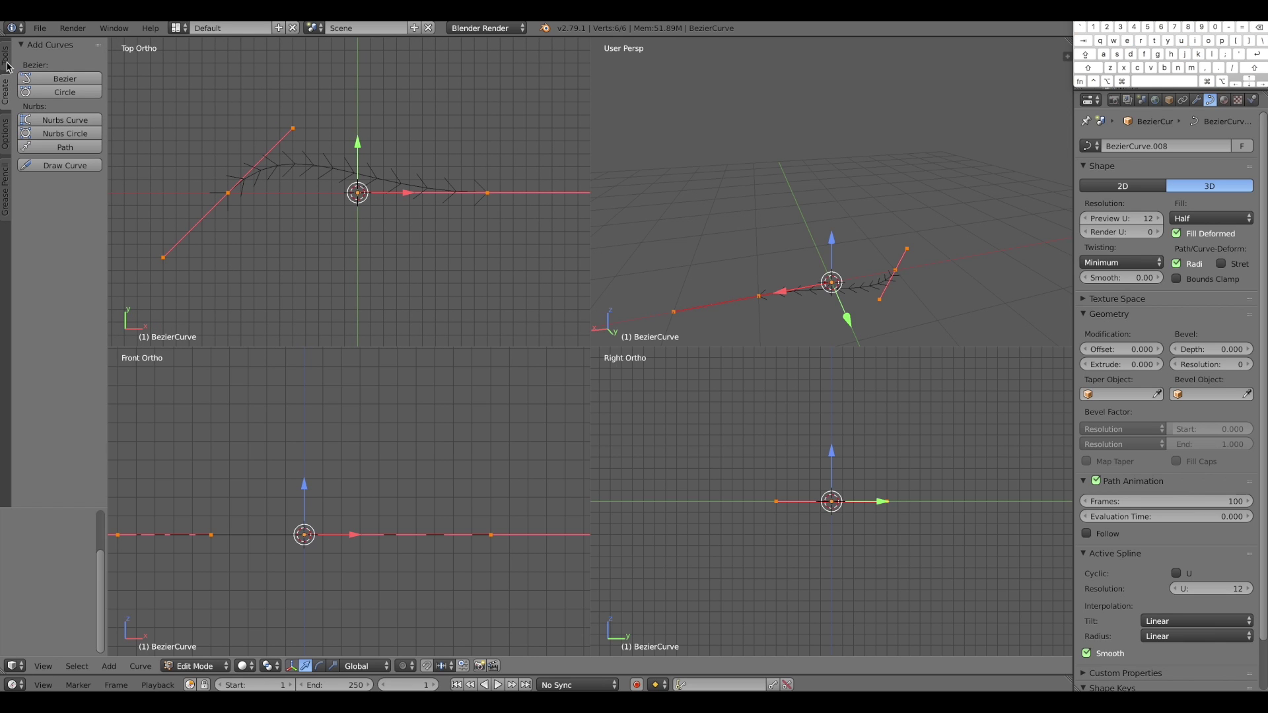
pyautogui.click(198, 666)
pyautogui.click(203, 650)
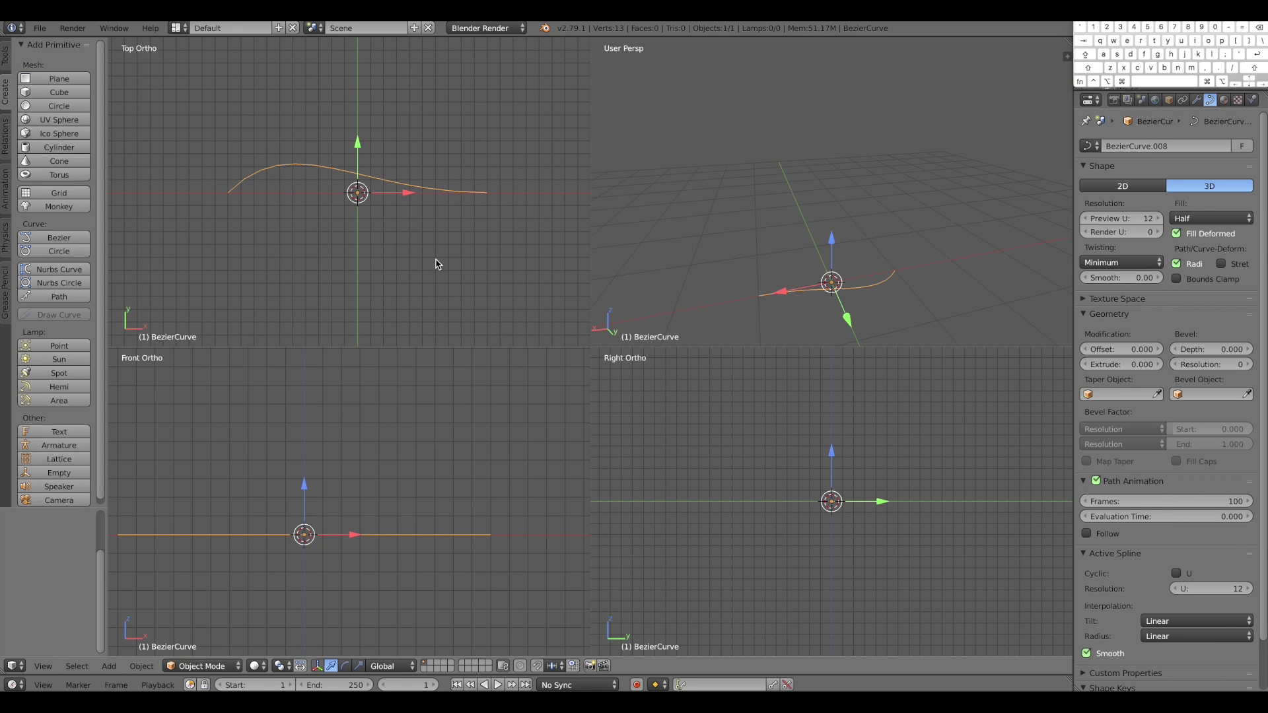
# Rotate the Bezier curve upright into the YZ plane and move it up 0.785 along Z
pyautogui.press('e')
pyautogui.moveTo(824, 240); pyautogui.dragTo(771, 301)
pyautogui.press('w')
pyautogui.moveTo(832, 239); pyautogui.dragTo(834, 189)
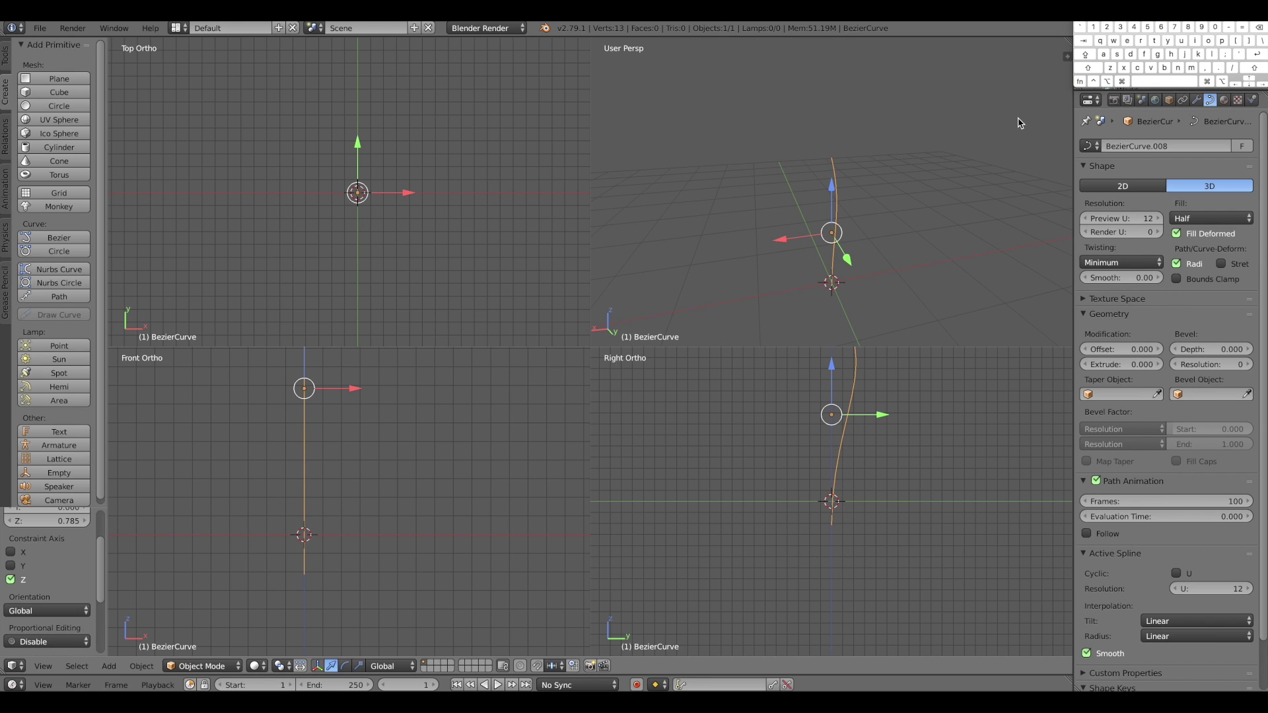
# Set the curve's shape to 2D and enter Edit Mode on it
pyautogui.click(1122, 186)
pyautogui.keyDown('alt'); pyautogui.moveTo(895, 239); pyautogui.dragTo(939, 237); pyautogui.keyUp('alt')
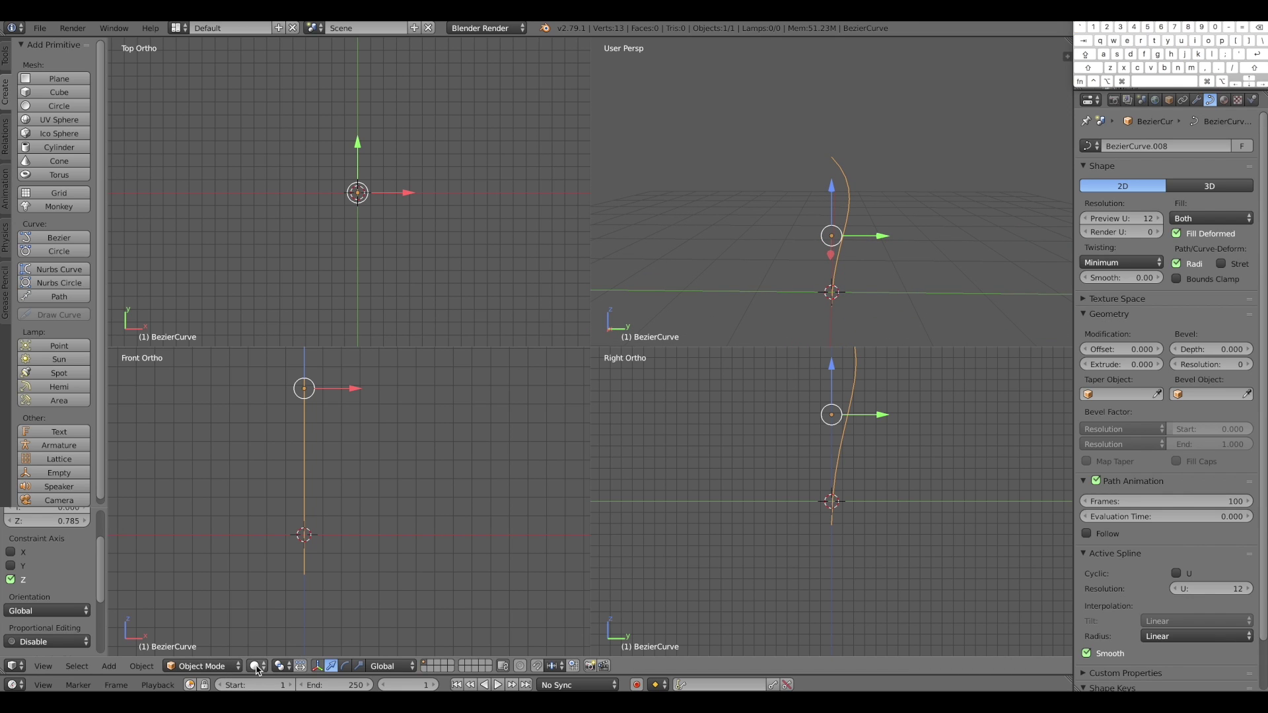
pyautogui.click(255, 665)
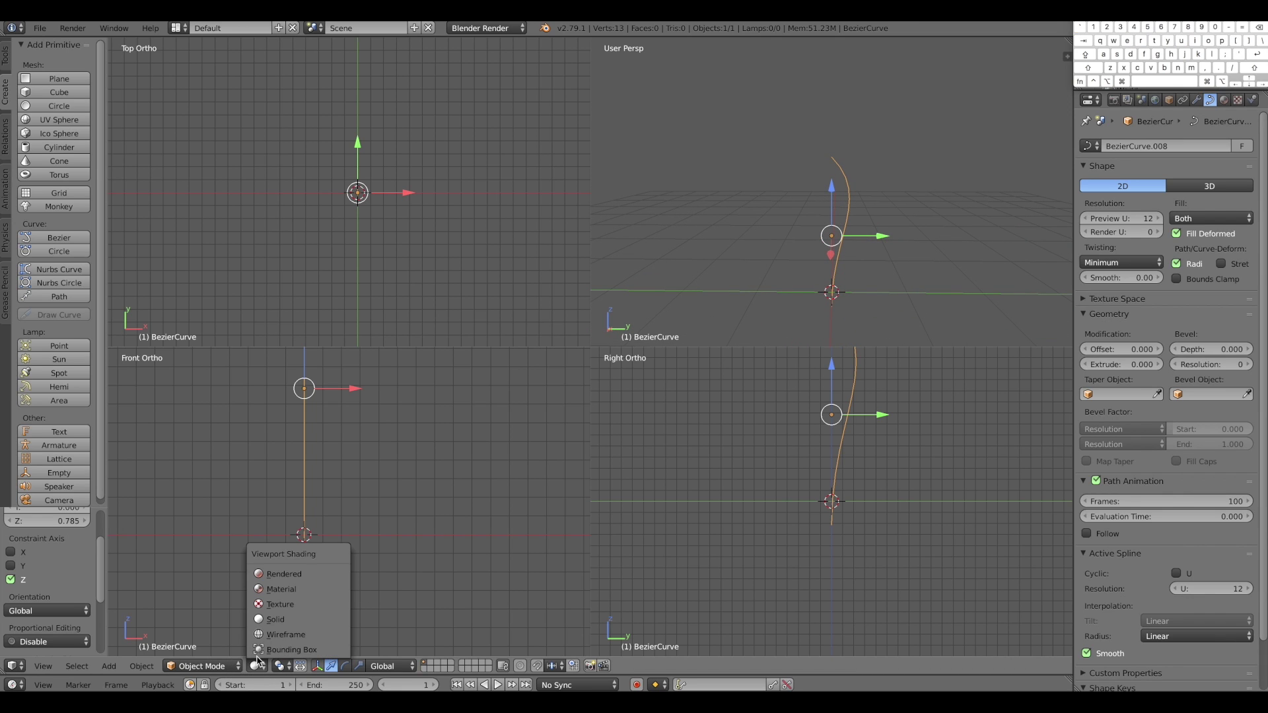
pyautogui.click(201, 666)
pyautogui.click(201, 635)
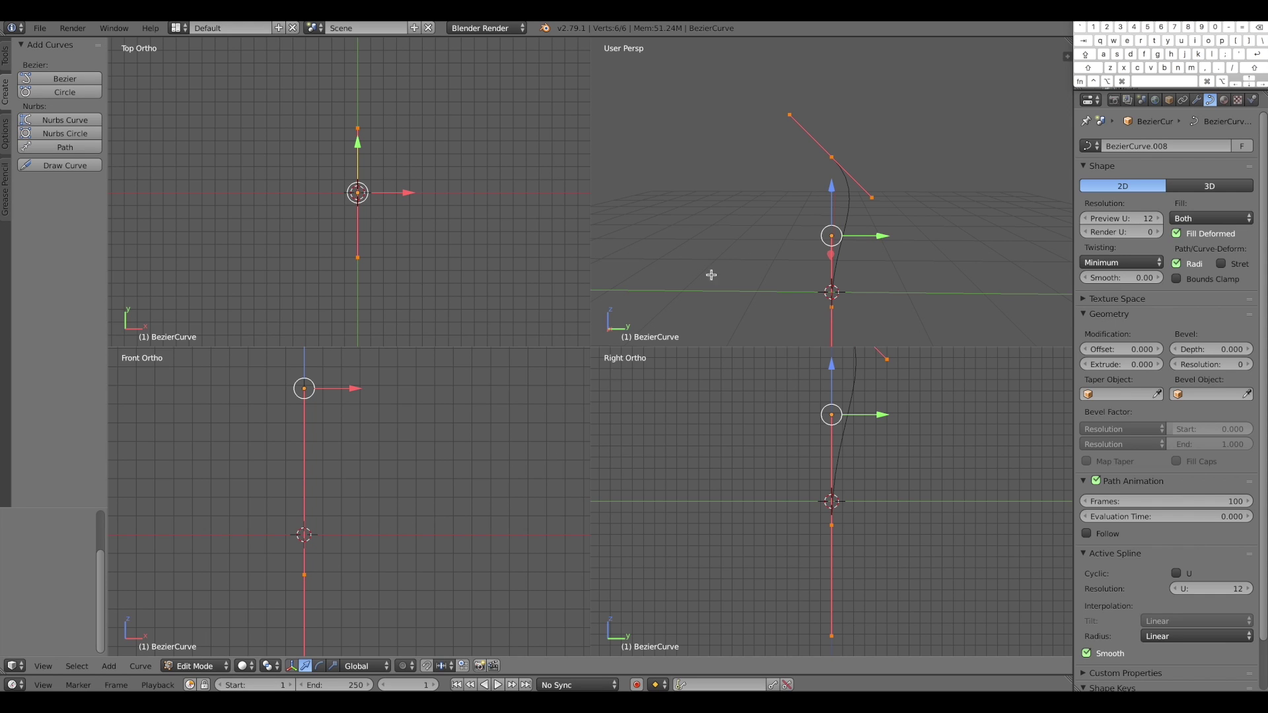
# Convert the curve's spline type to Poly
pyautogui.moveTo(743, 133); pyautogui.dragTo(946, 381)
pyautogui.click(5, 56)
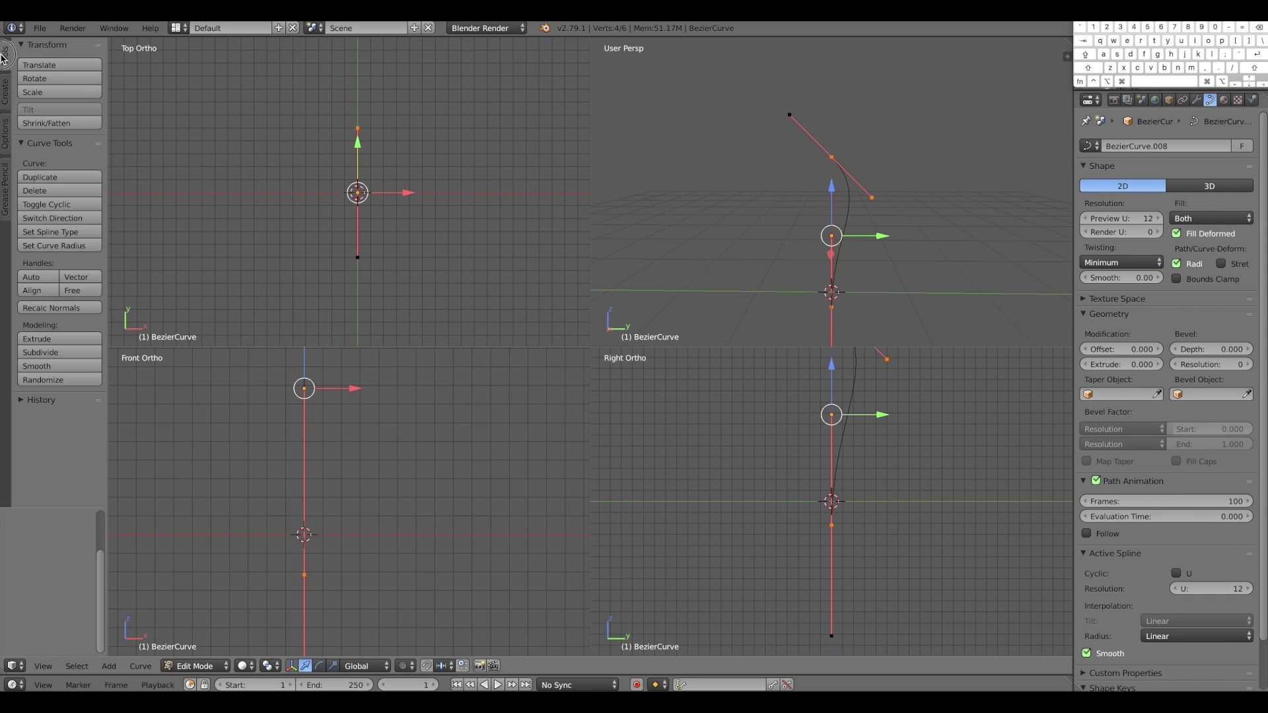
pyautogui.click(55, 231)
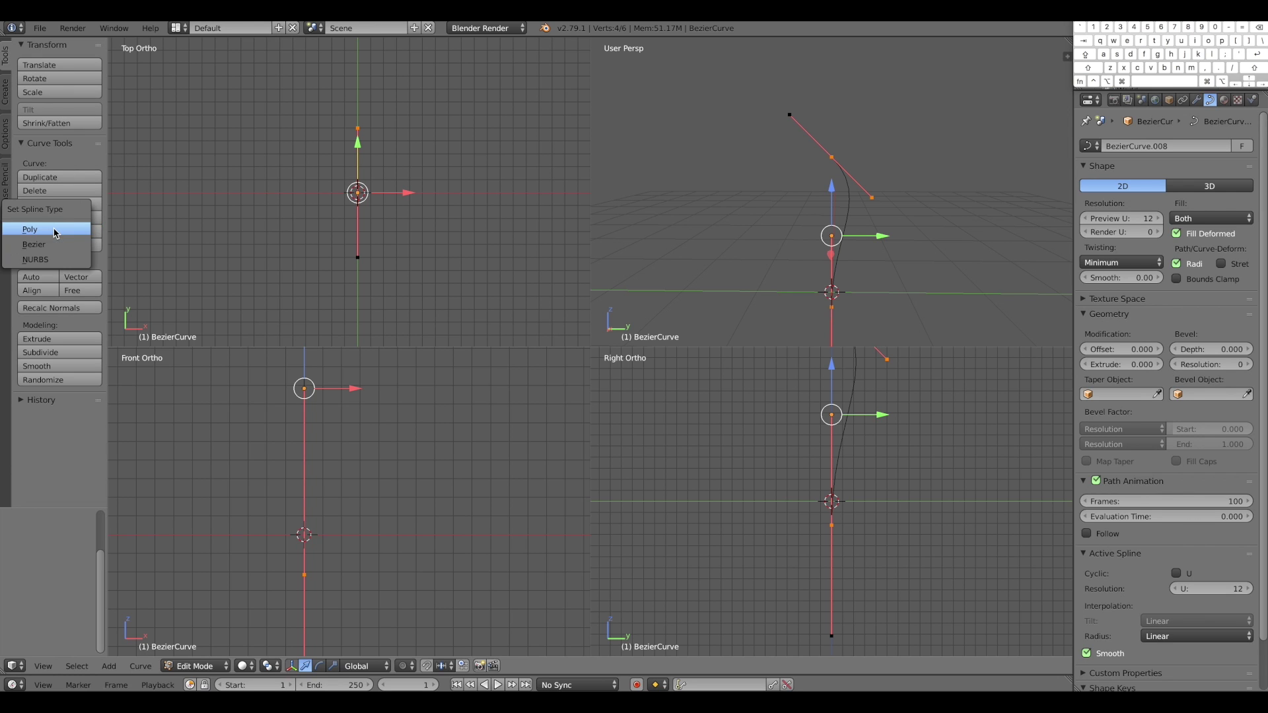
pyautogui.click(55, 229)
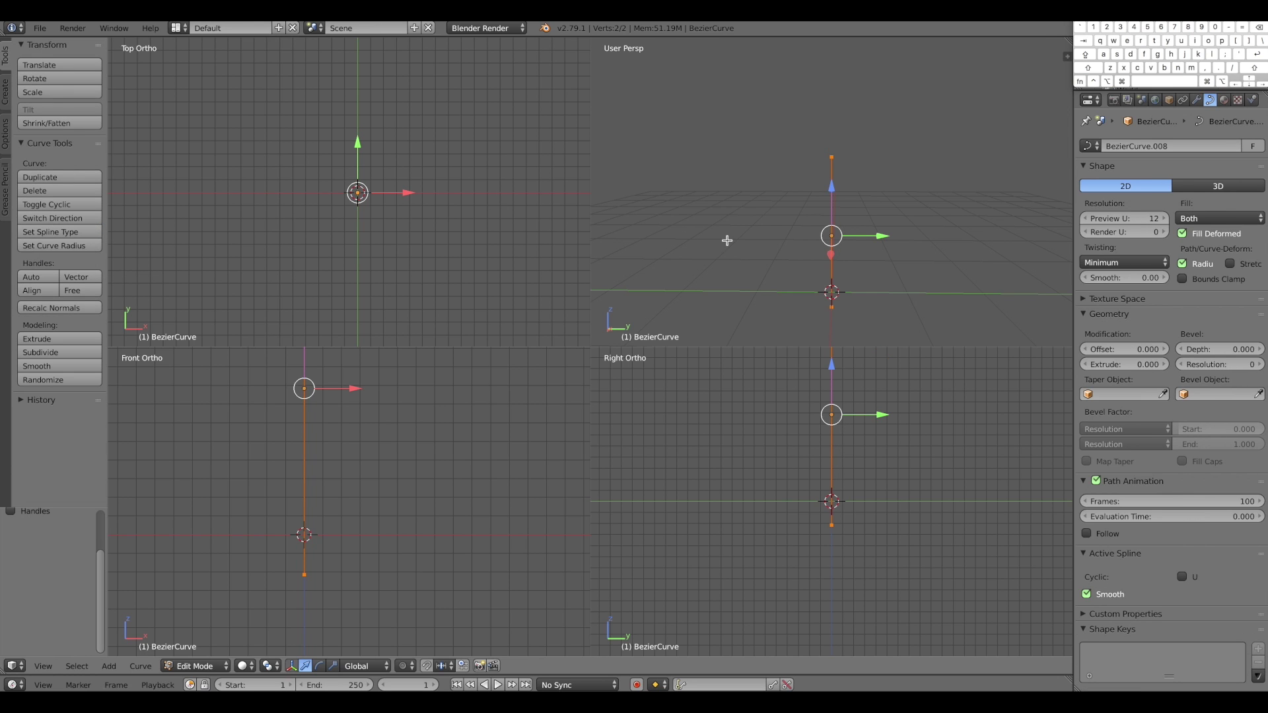
# Move the upper point of the straight line 0.742 along Y
pyautogui.press('a')
pyautogui.press('c')
pyautogui.keyDown('alt'); pyautogui.moveTo(744, 246); pyautogui.dragTo(748, 241); pyautogui.keyUp('alt')
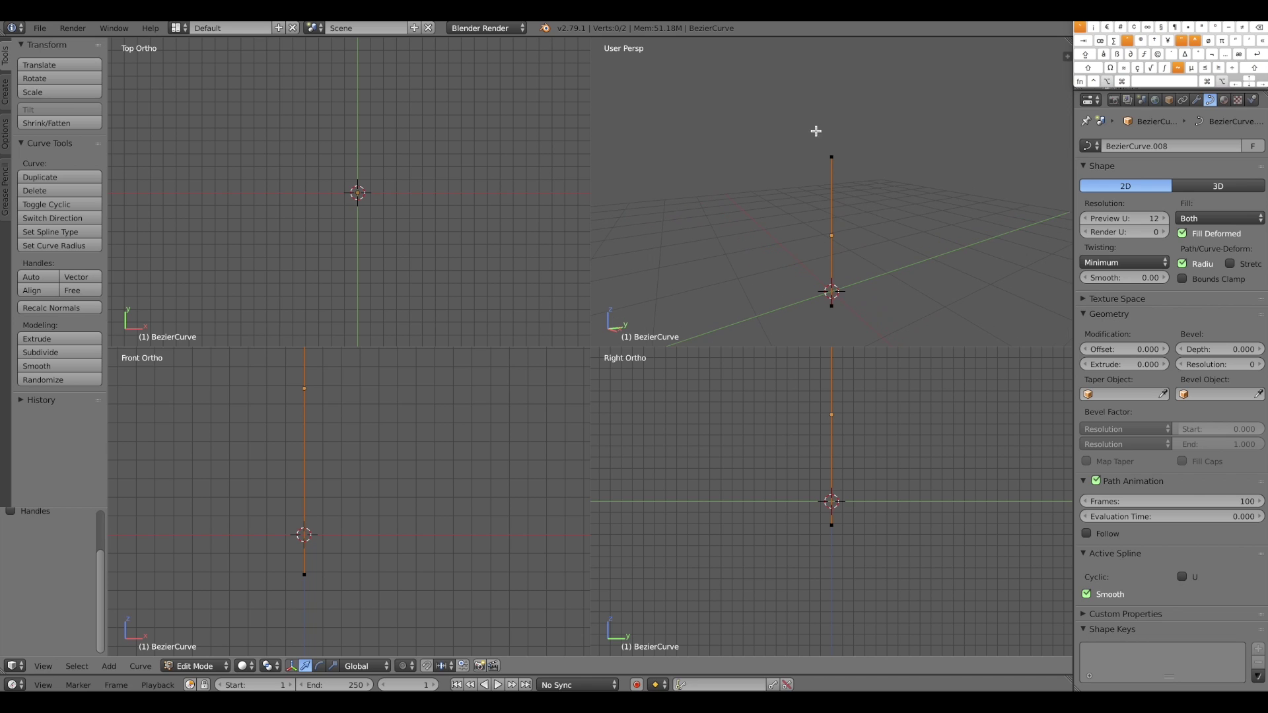
pyautogui.rightClick(818, 128)
pyautogui.moveTo(871, 156); pyautogui.dragTo(919, 156)
# Lower the outer point to base level and shift it 0.233 along Y, and raise the inner point 0.132 along Z to make the line horizontal
pyautogui.keyDown('alt'); pyautogui.moveTo(929, 239); pyautogui.dragTo(882, 249); pyautogui.keyUp('alt')
pyautogui.keyDown('shift'); pyautogui.scroll(8, 901, 518); pyautogui.keyUp('shift')
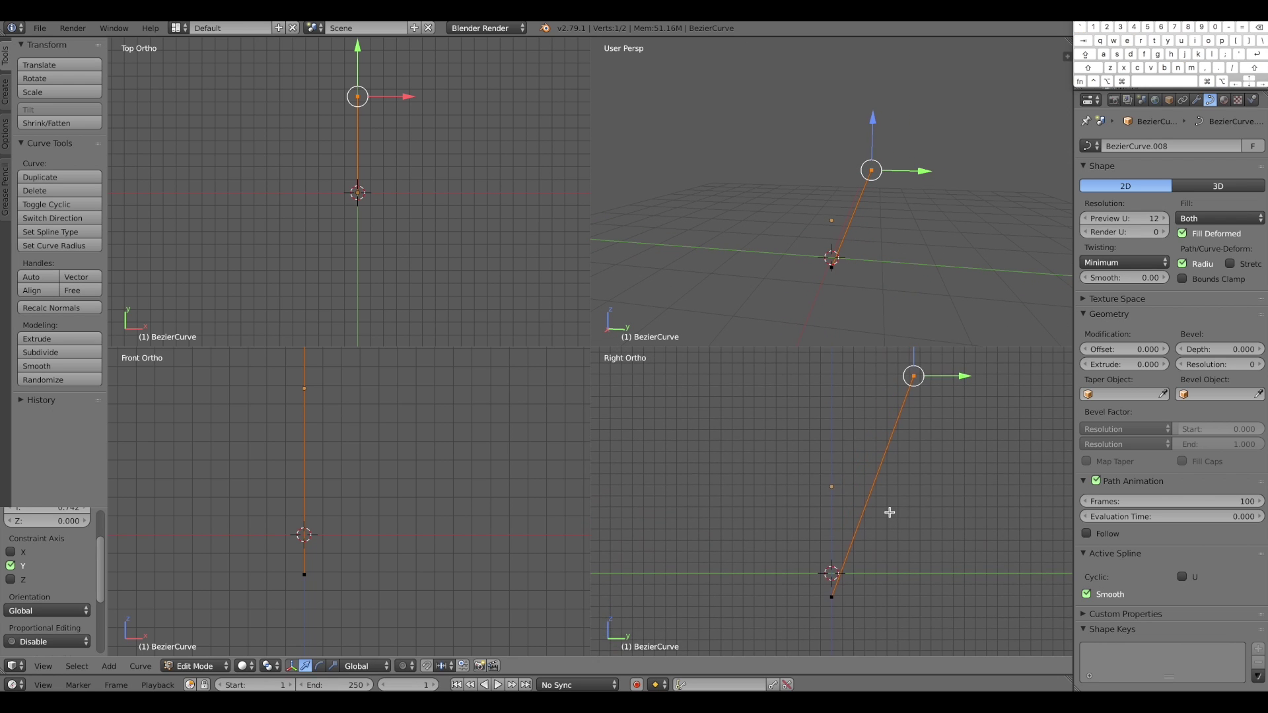
pyautogui.keyDown('ctrl'); pyautogui.keyDown('alt'); pyautogui.moveTo(889, 512); pyautogui.dragTo(895, 522); pyautogui.keyUp('alt'); pyautogui.keyUp('ctrl')
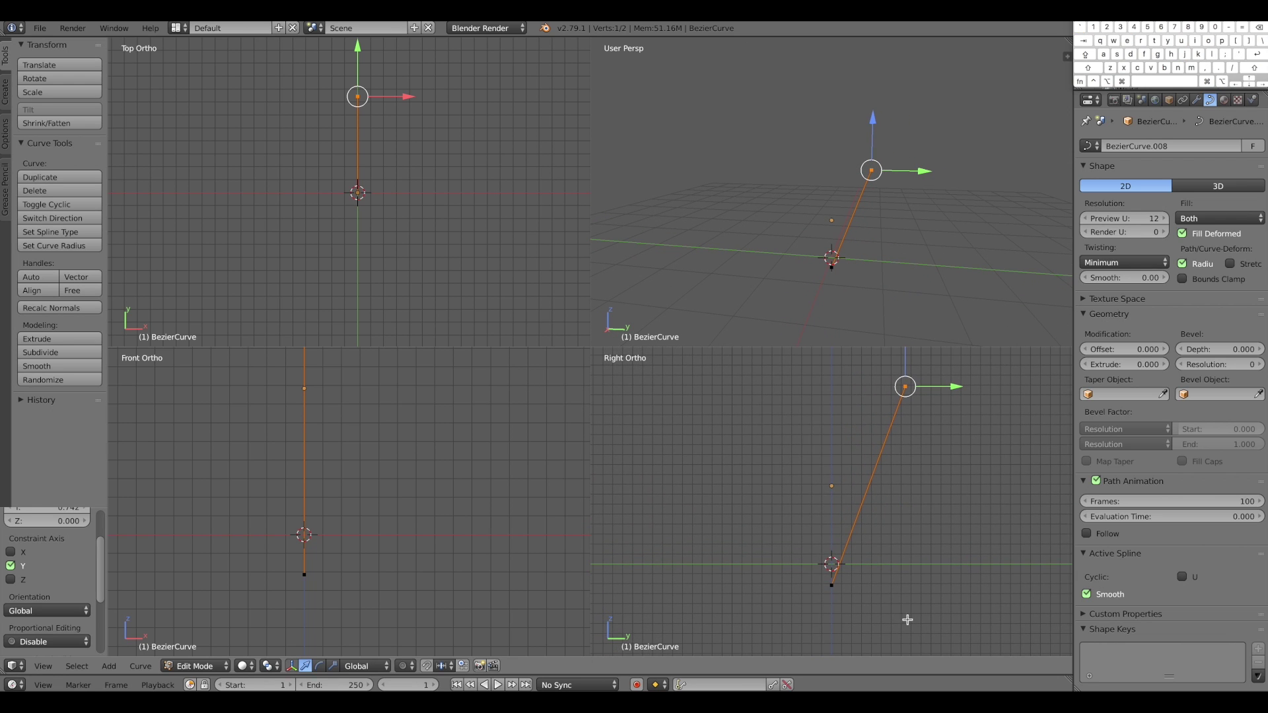
pyautogui.moveTo(913, 363); pyautogui.dragTo(980, 580)
pyautogui.rightClick(828, 583)
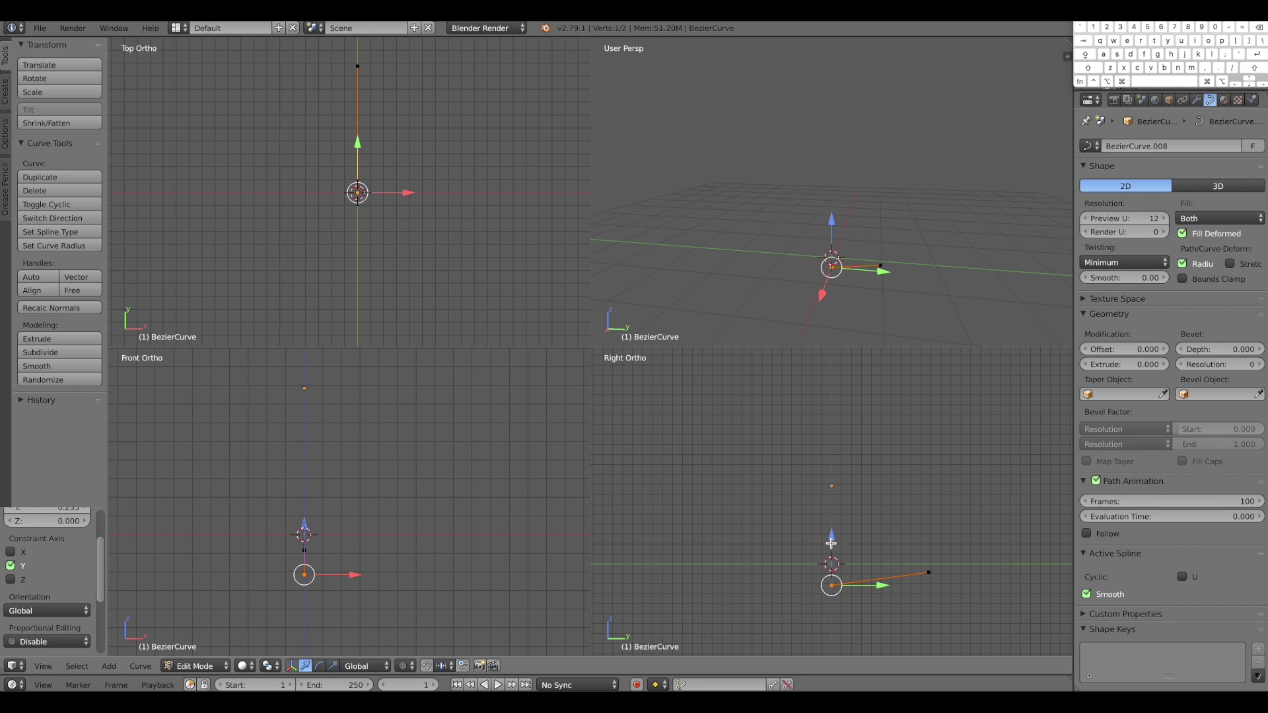
pyautogui.moveTo(832, 536); pyautogui.dragTo(832, 525)
# Extrude the foot's outer end up 0.107 along Z, and extrude its top edge back inward to just short of the Z axis
pyautogui.keyDown('ctrl'); pyautogui.keyDown('alt'); pyautogui.moveTo(927, 570); pyautogui.dragTo(962, 571); pyautogui.keyUp('alt'); pyautogui.keyUp('ctrl')
pyautogui.scroll(-3, 945, 569)
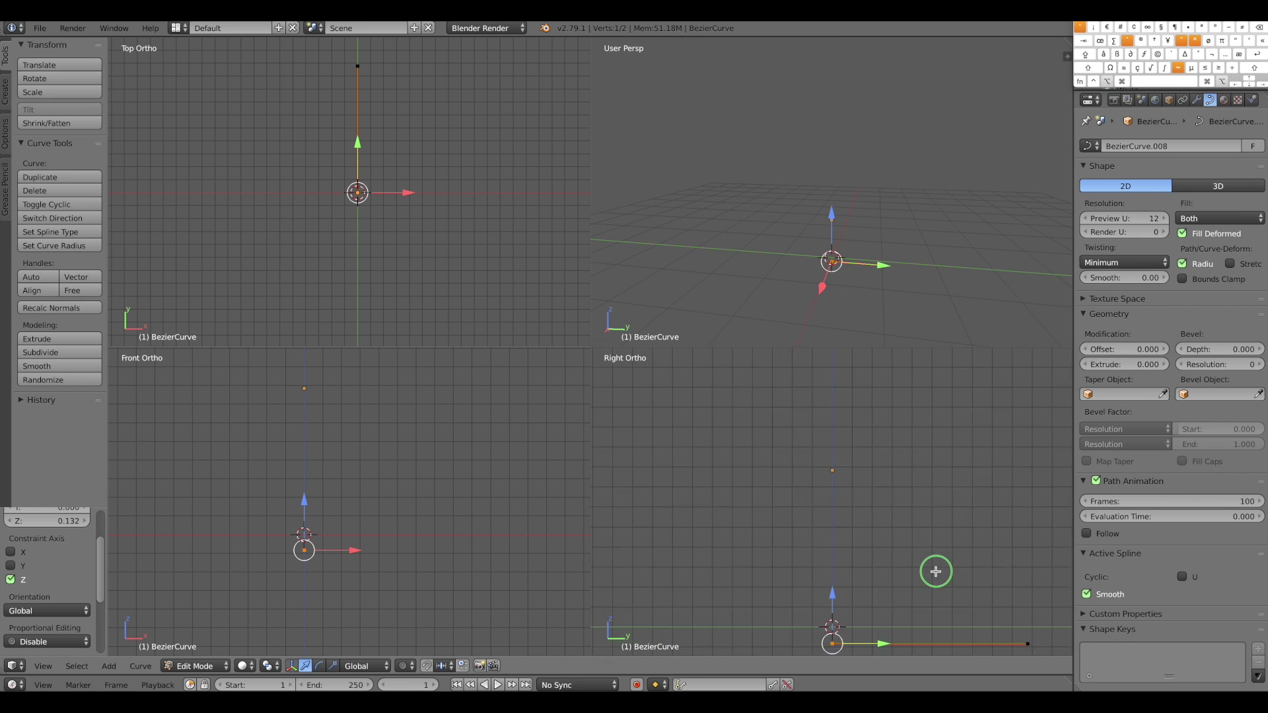
pyautogui.keyDown('ctrl'); pyautogui.hscroll(4, 912, 566); pyautogui.keyUp('ctrl')
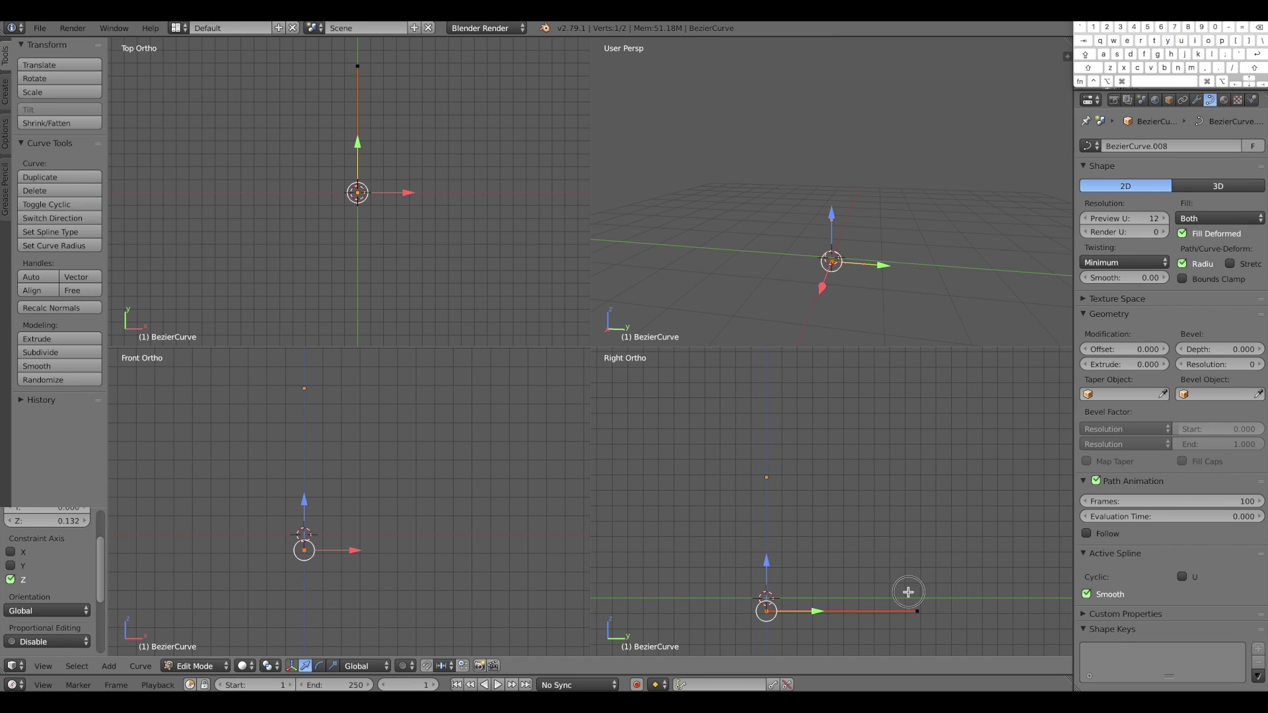
pyautogui.rightClick(917, 611)
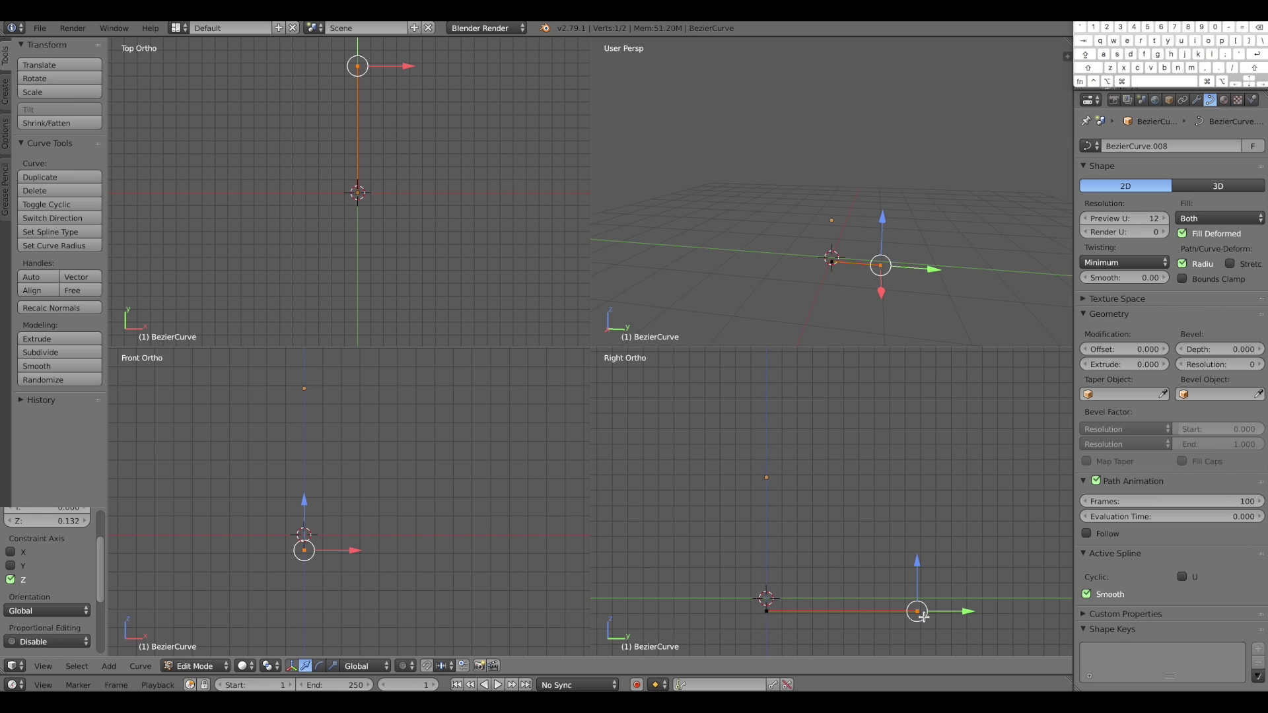
pyautogui.click(68, 340)
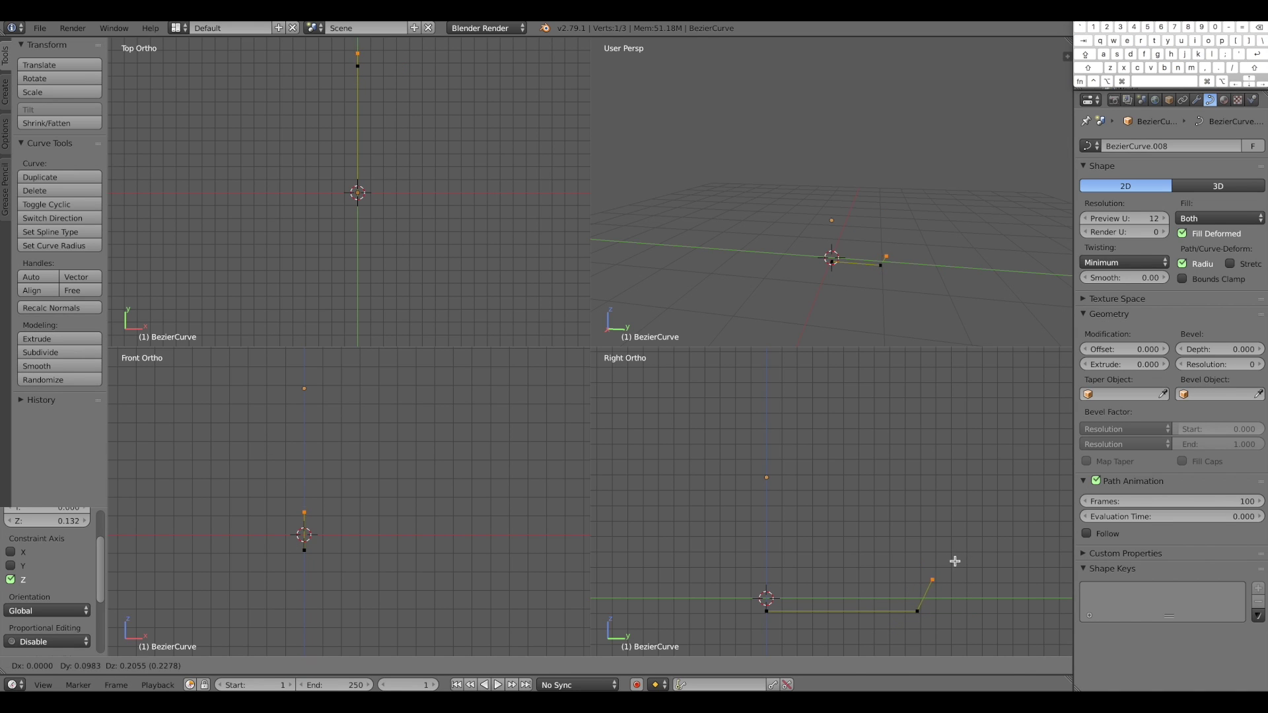
pyautogui.click(942, 572)
pyautogui.press('e')
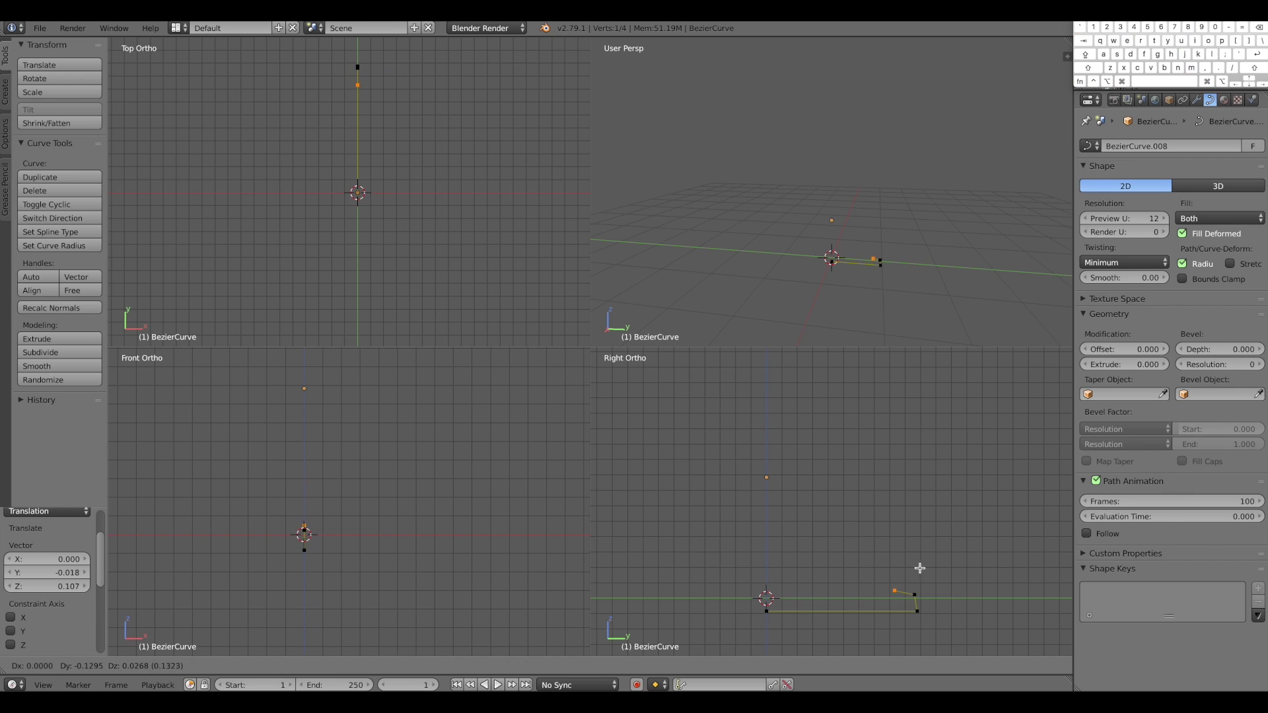
pyautogui.click(793, 562)
pyautogui.moveTo(818, 584); pyautogui.dragTo(831, 583)
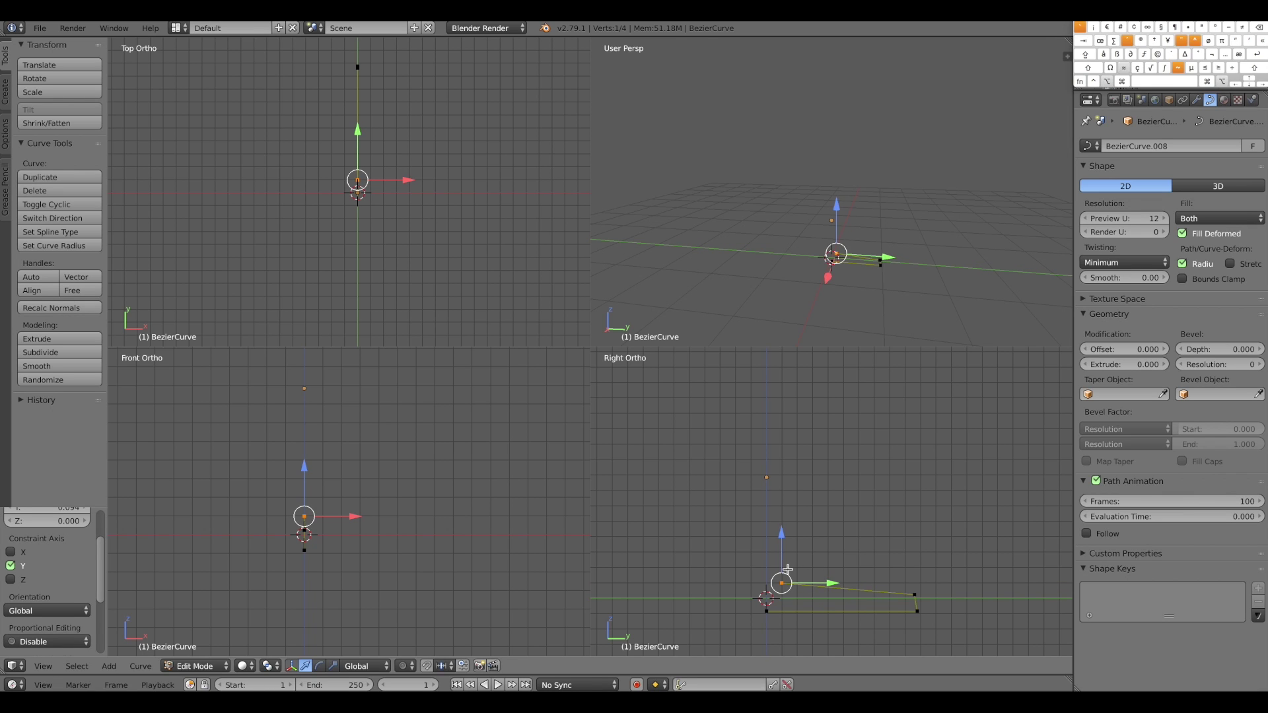
# Extrude a vertical stem about 0.411 high and flare it outward with two sloped segments, the second by 0.741 along Y and 0.380 along Z
pyautogui.press('e')
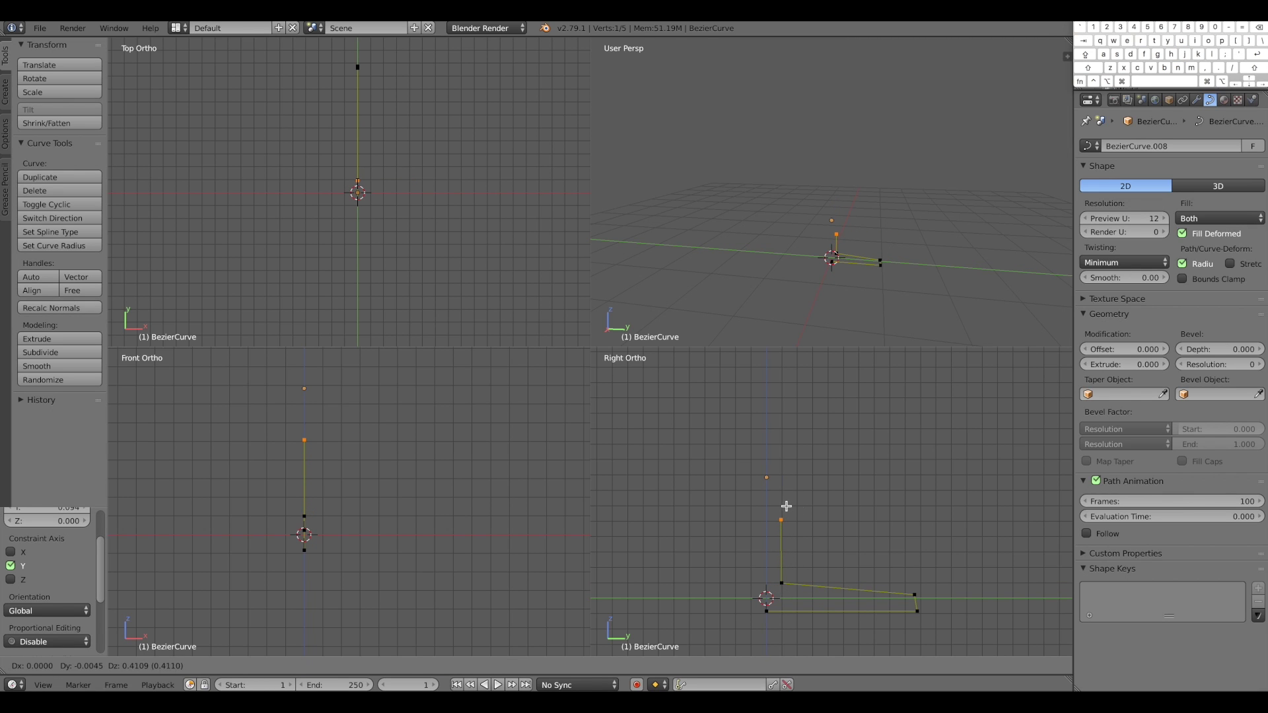
pyautogui.click(786, 509)
pyautogui.press('e')
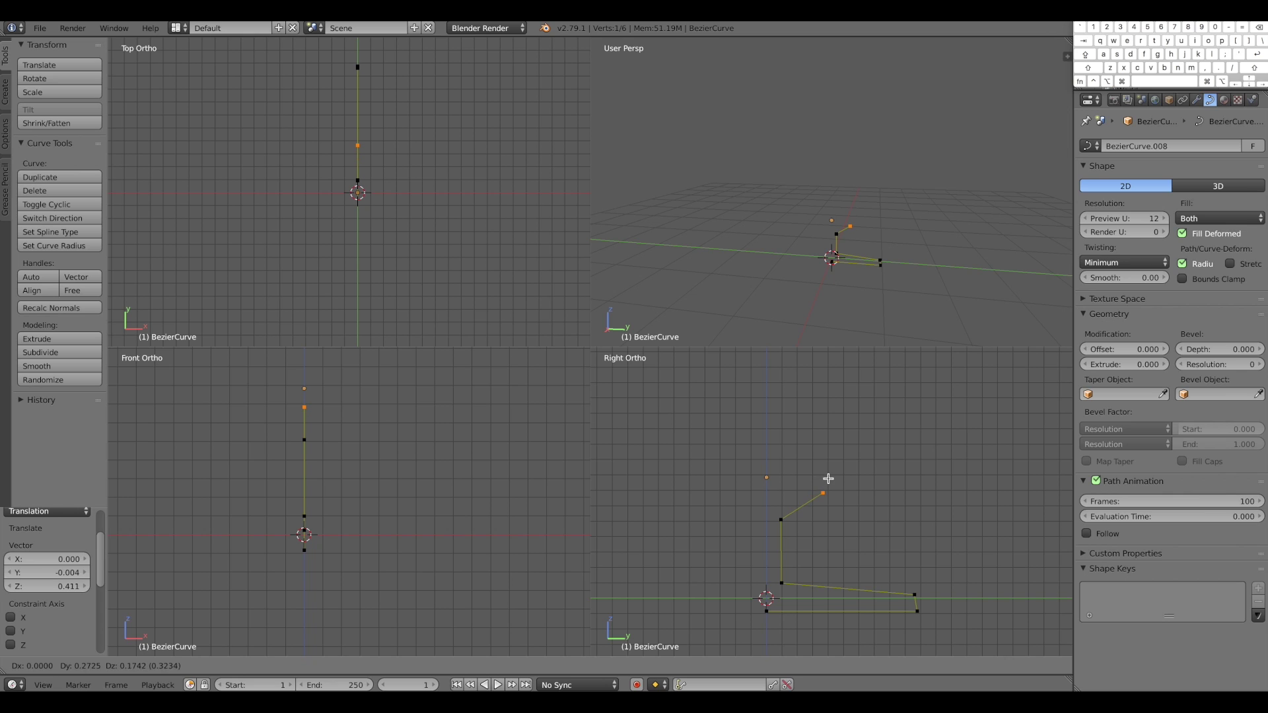
pyautogui.click(828, 478)
pyautogui.press('e')
pyautogui.click(943, 421)
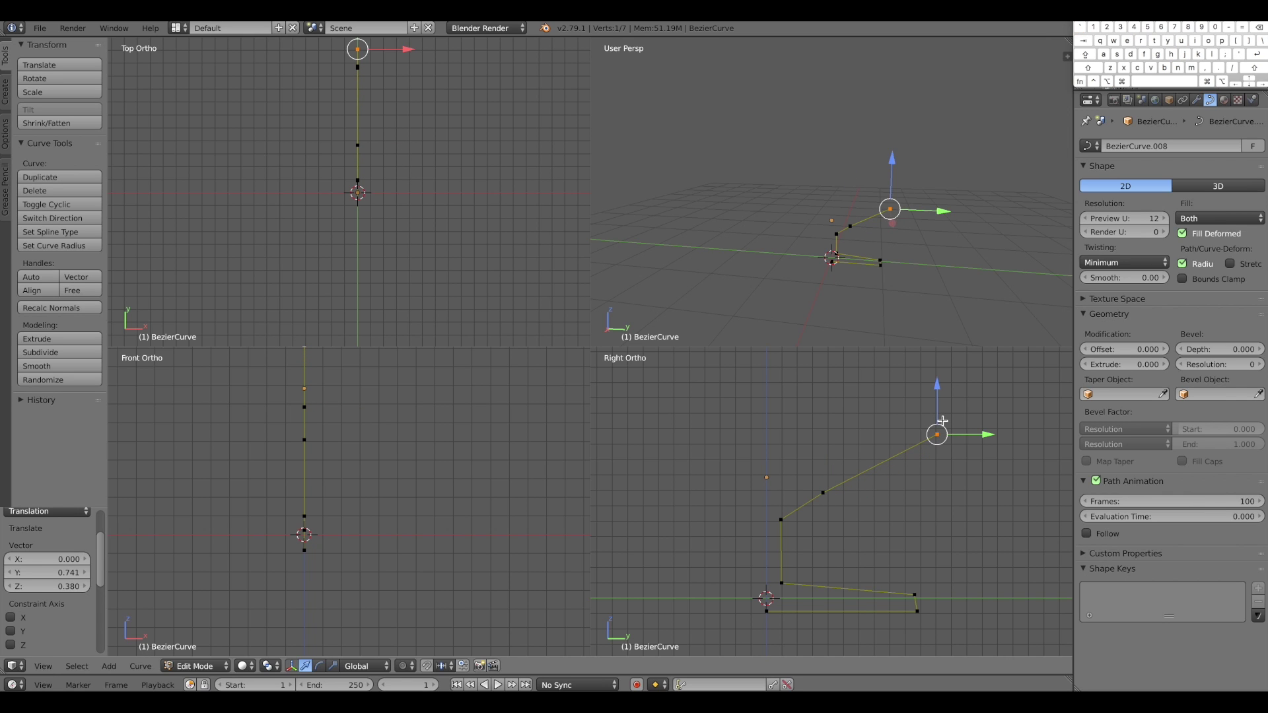
# Extrude the bowl's outer wall upward with two segments, by 0.152 Y and 0.433 Z, and by 0.083 Y and 0.646 Z
pyautogui.press('e')
pyautogui.click(966, 354)
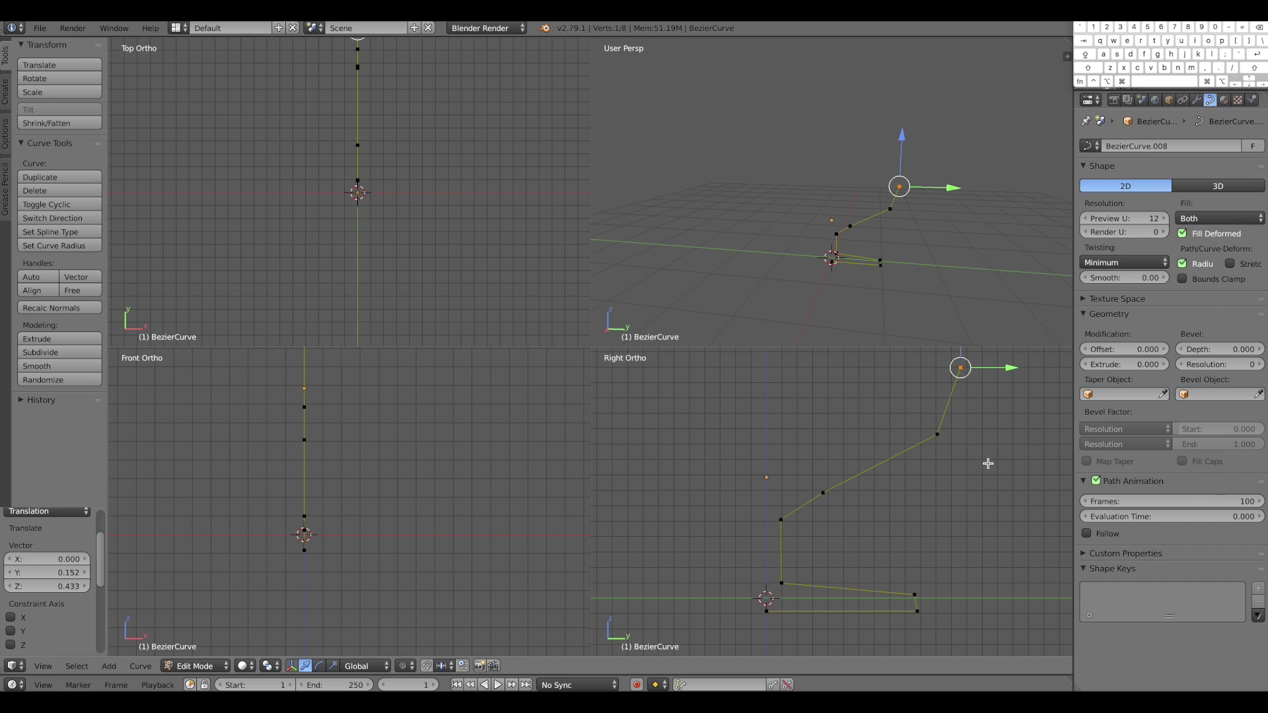
pyautogui.scroll(-3, 988, 462)
pyautogui.scroll(-1, 945, 462)
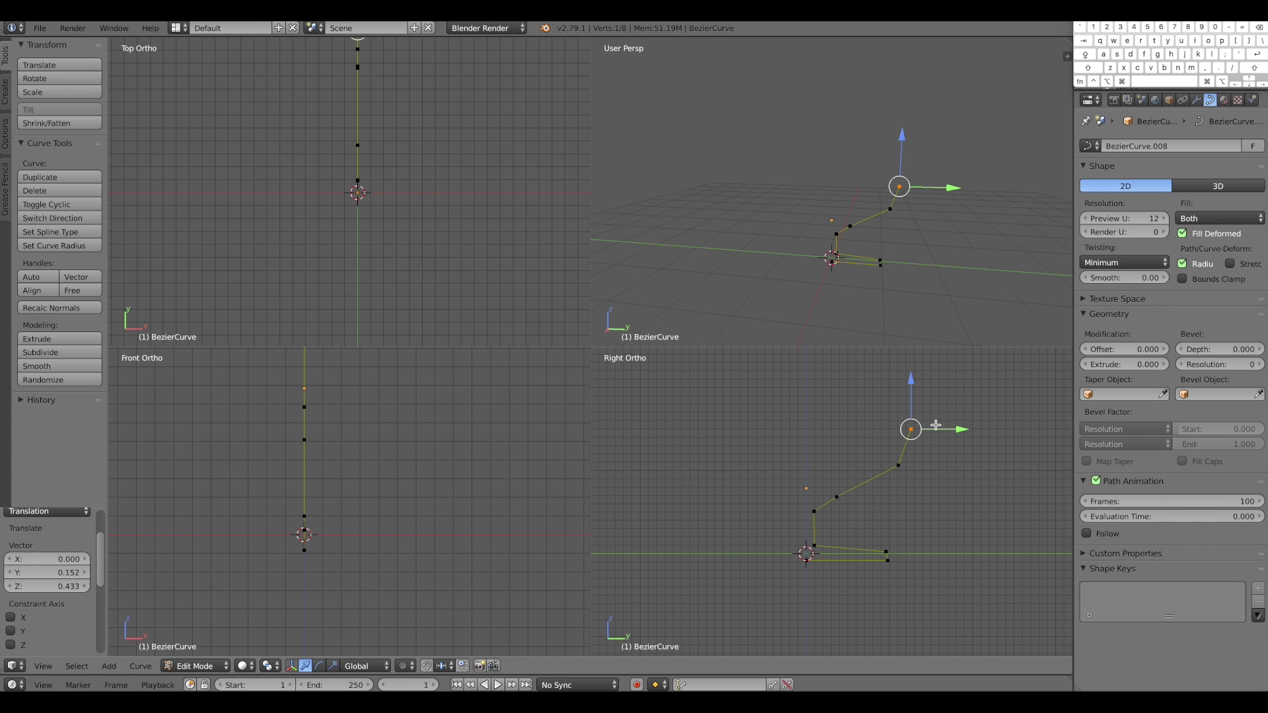
pyautogui.press('e')
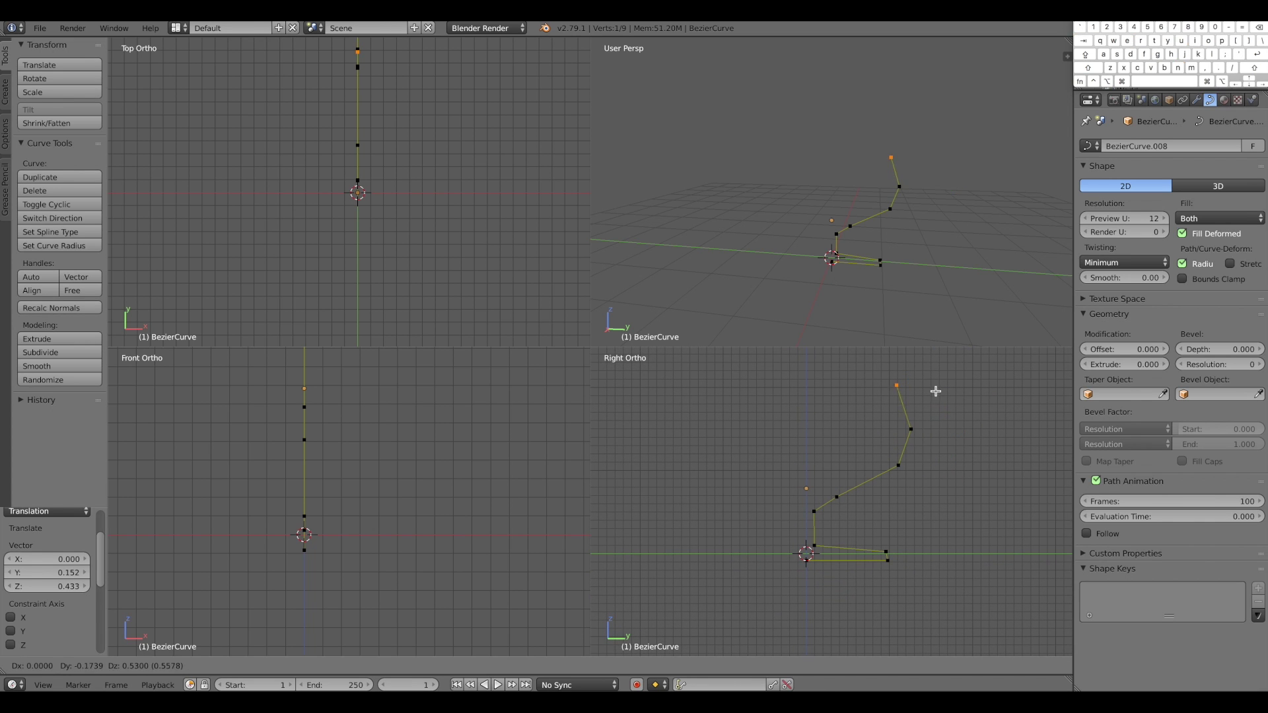
pyautogui.click(957, 382)
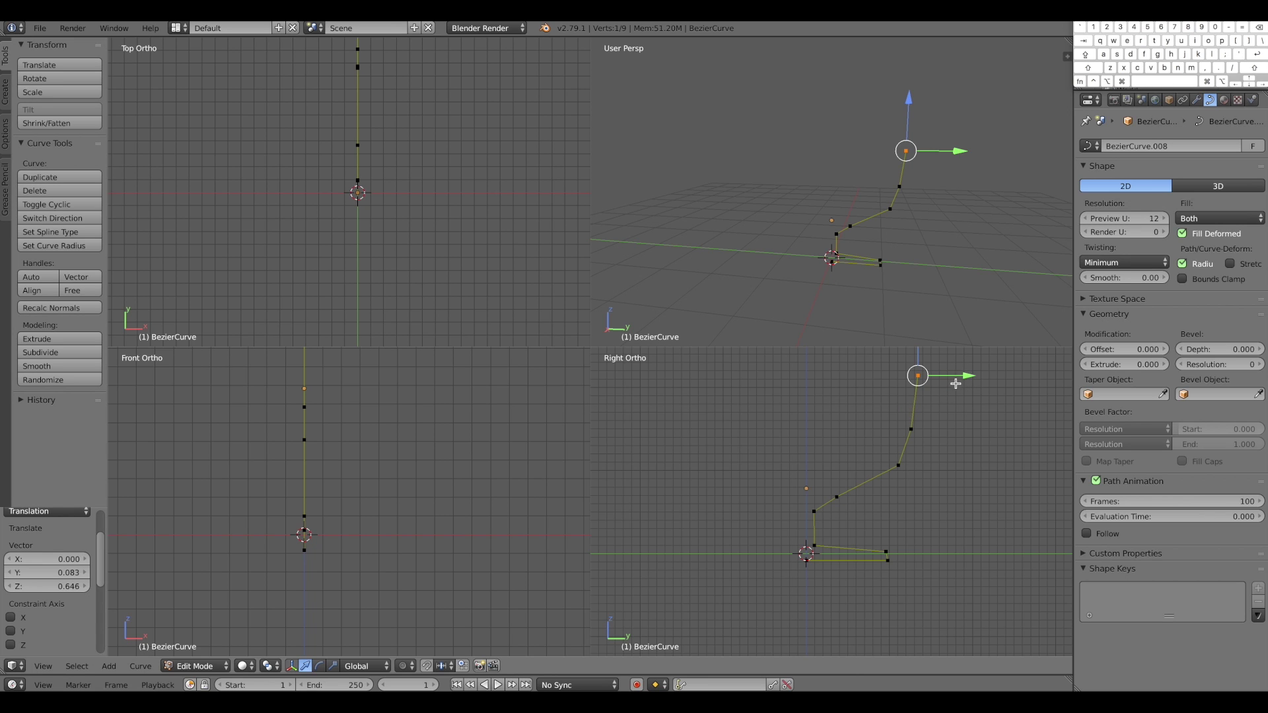
# Extrude two short segments at the top of the wall to form the rim, the second by -0.064 Y and -0.103 Z
pyautogui.keyDown('shift'); pyautogui.scroll(3, 942, 490); pyautogui.keyUp('shift')
pyautogui.keyDown('ctrl'); pyautogui.keyDown('alt'); pyautogui.moveTo(941, 489); pyautogui.dragTo(950, 477); pyautogui.keyUp('alt'); pyautogui.keyUp('ctrl')
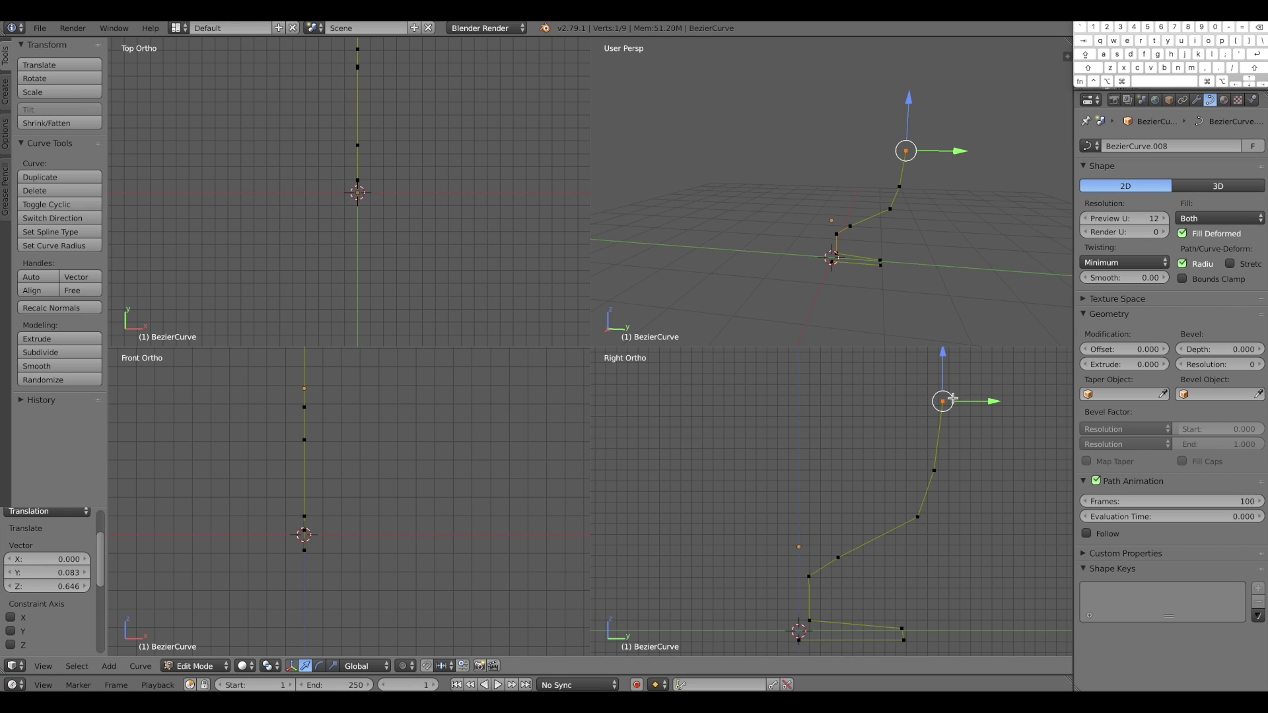
pyautogui.press('e')
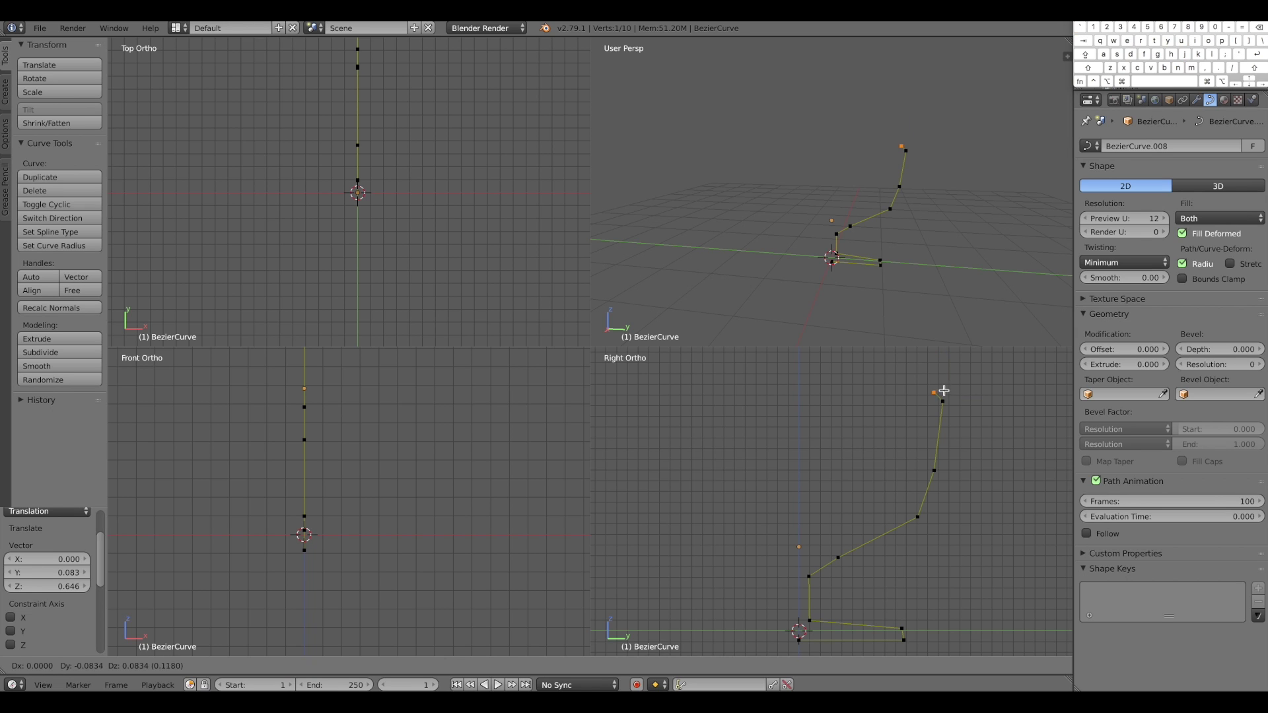
pyautogui.click(943, 392)
pyautogui.press('e')
pyautogui.click(925, 403)
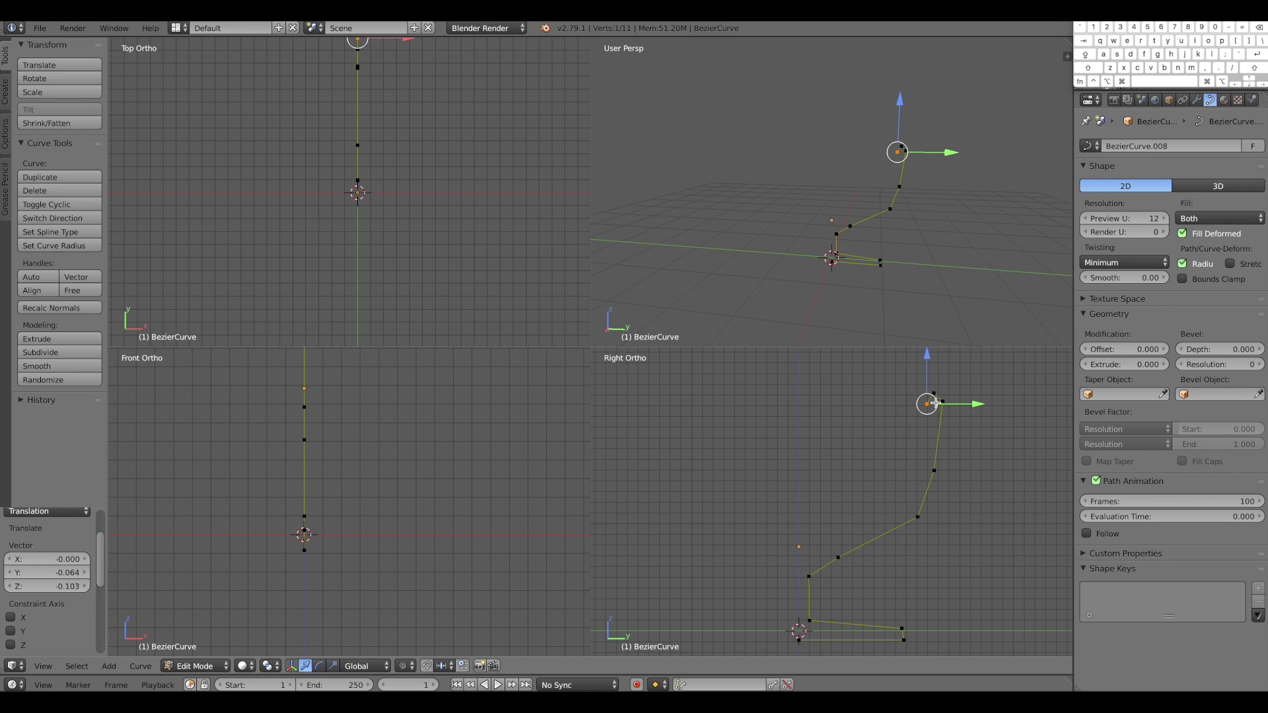
# Extrude the bowl's inner wall down parallel to the outer wall in four segments, ending at the Z axis
pyautogui.press('e')
pyautogui.click(939, 470)
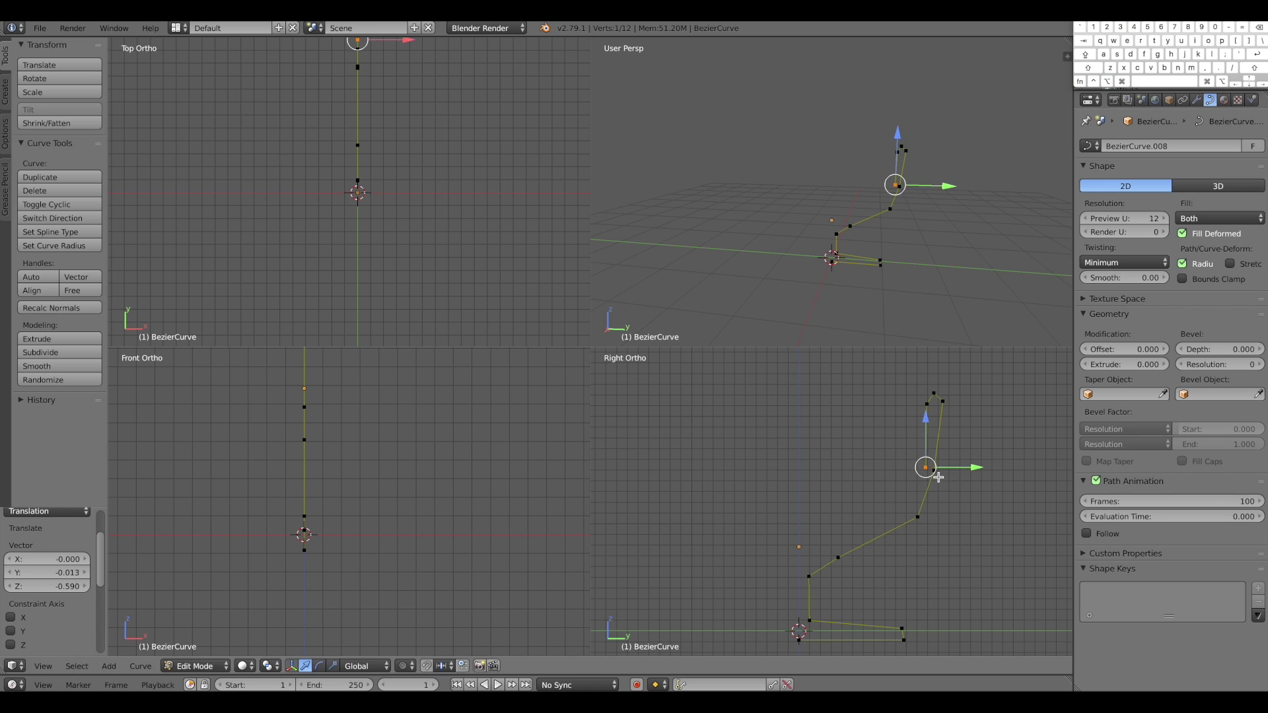
pyautogui.press('e')
pyautogui.click(924, 528)
pyautogui.press('e')
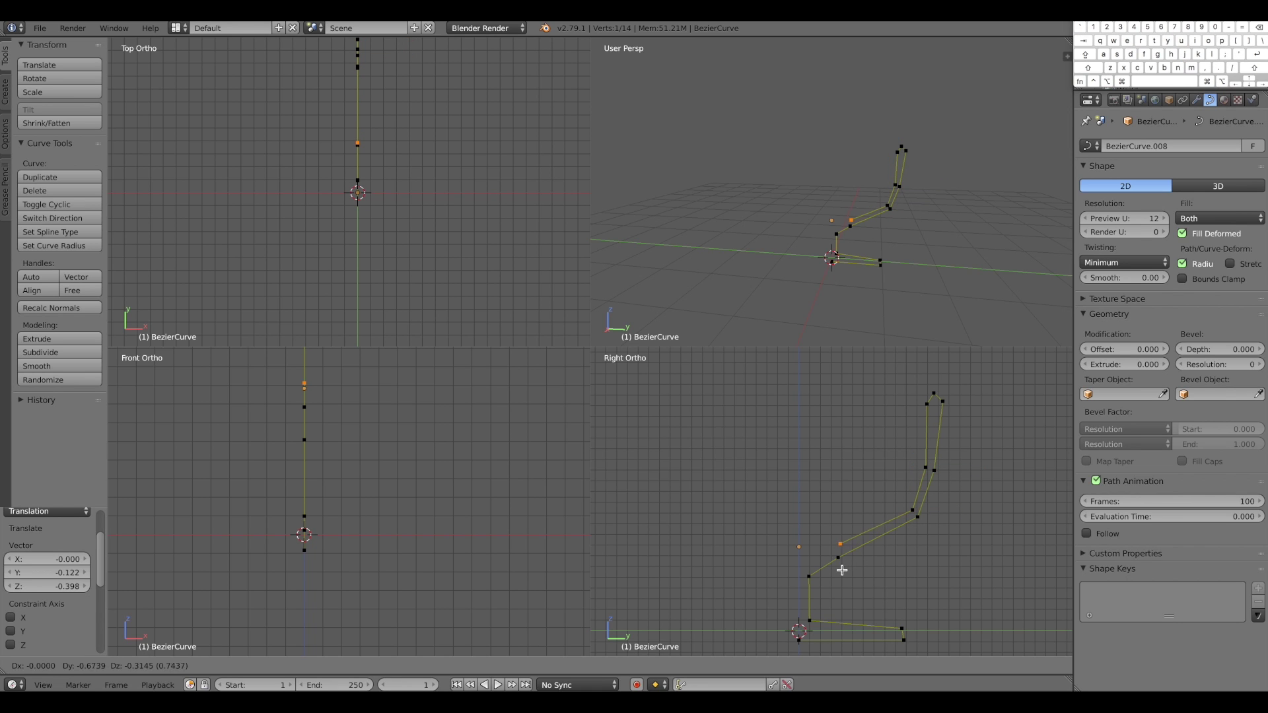
pyautogui.click(840, 566)
pyautogui.press('e')
pyautogui.click(803, 572)
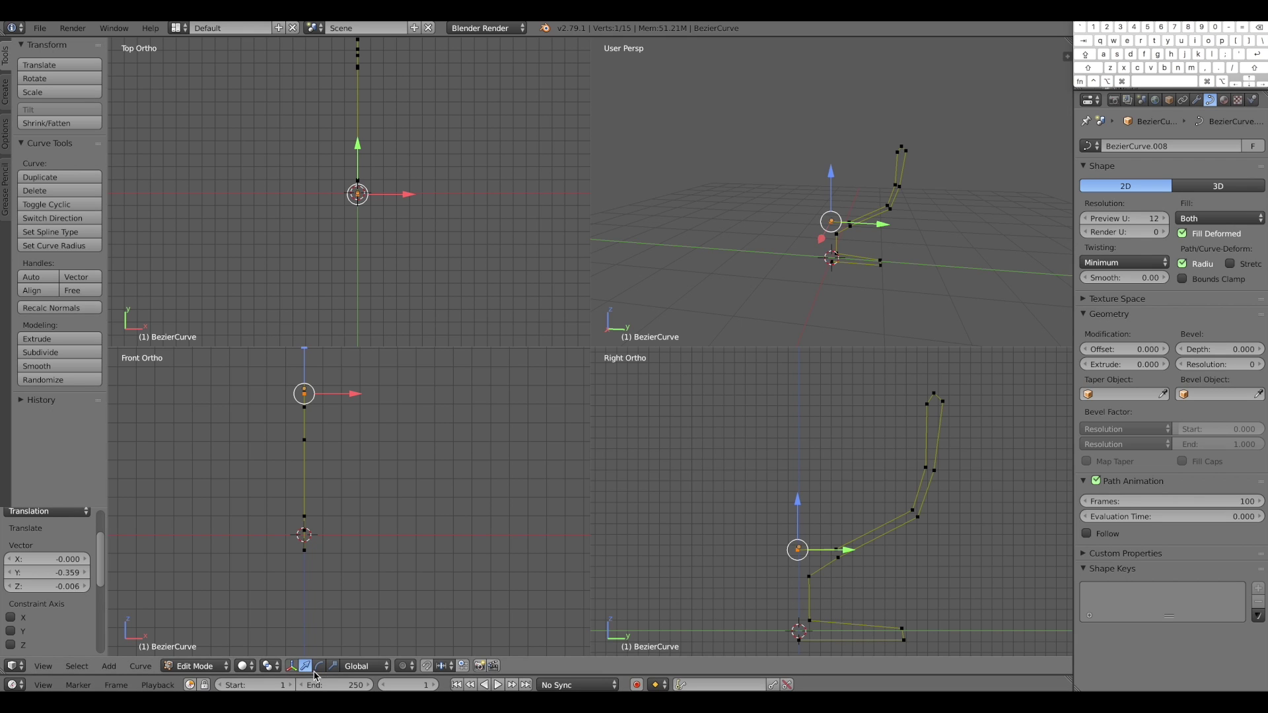
# Check the profile outline in Object Mode and return to Edit Mode
pyautogui.click(196, 666)
pyautogui.click(198, 631)
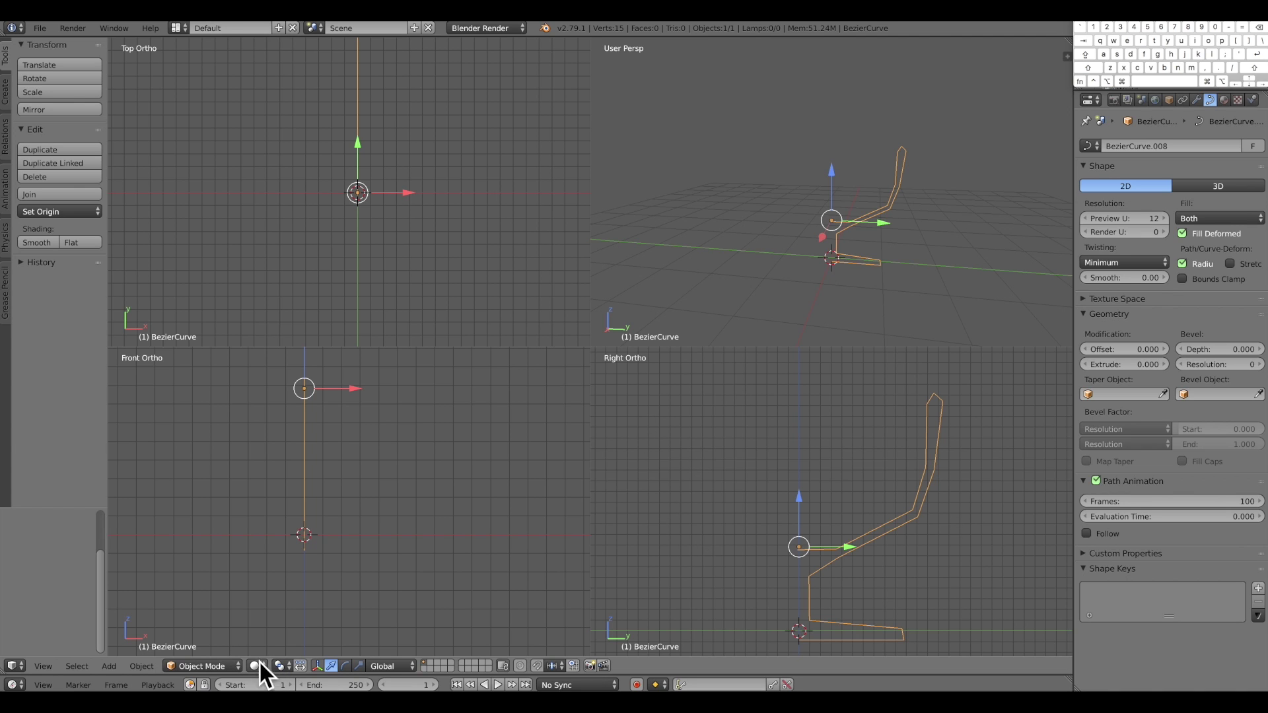
pyautogui.click(242, 667)
pyautogui.click(198, 631)
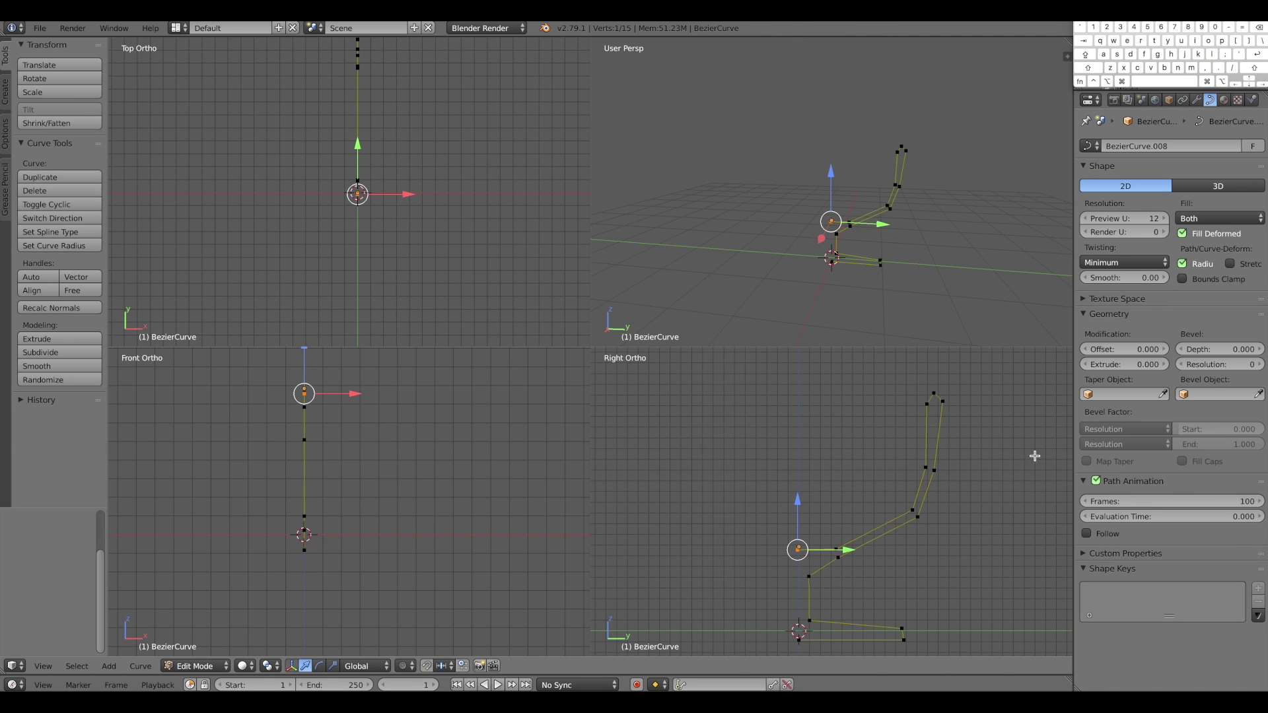
# Thin the upper wall by moving its two inner points outward along Y, the middle one by 0.031 and the upper one by 0.070
pyautogui.keyDown('alt'); pyautogui.moveTo(968, 476); pyautogui.dragTo(979, 475, button='right'); pyautogui.keyUp('alt')
pyautogui.scroll(1, 1008, 495)
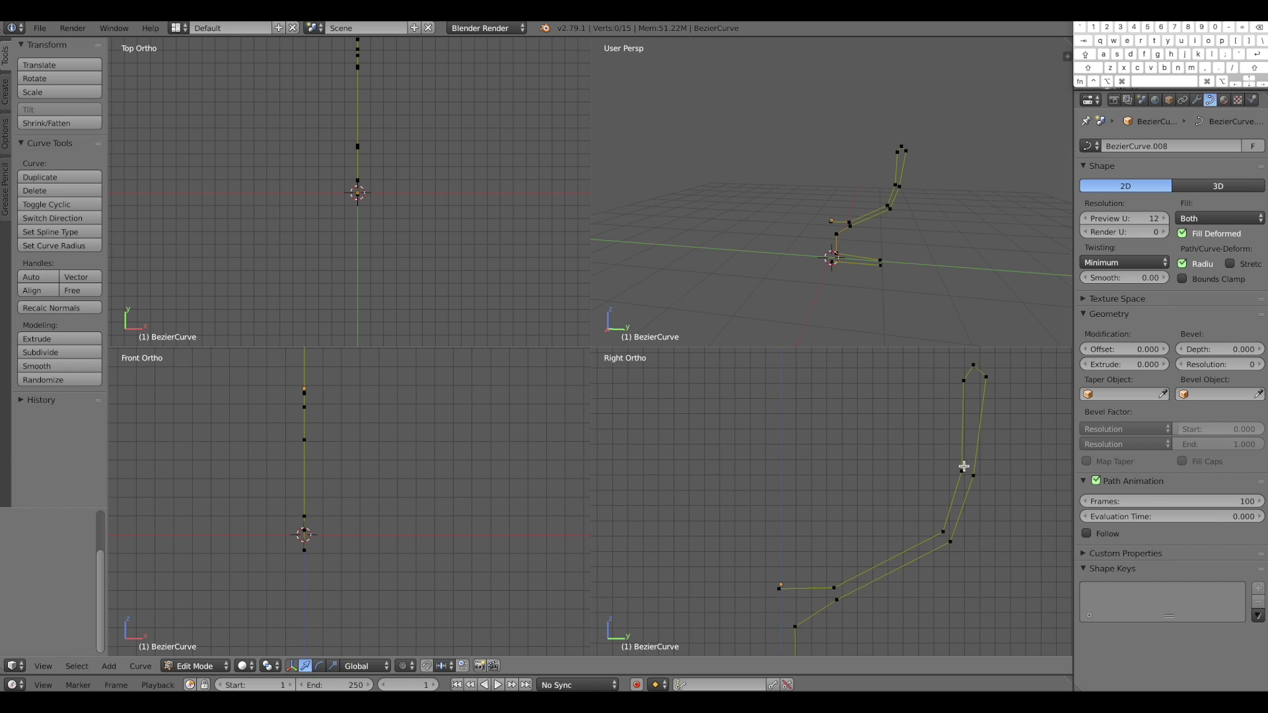
pyautogui.moveTo(957, 464); pyautogui.dragTo(1008, 470)
pyautogui.rightClick(966, 480)
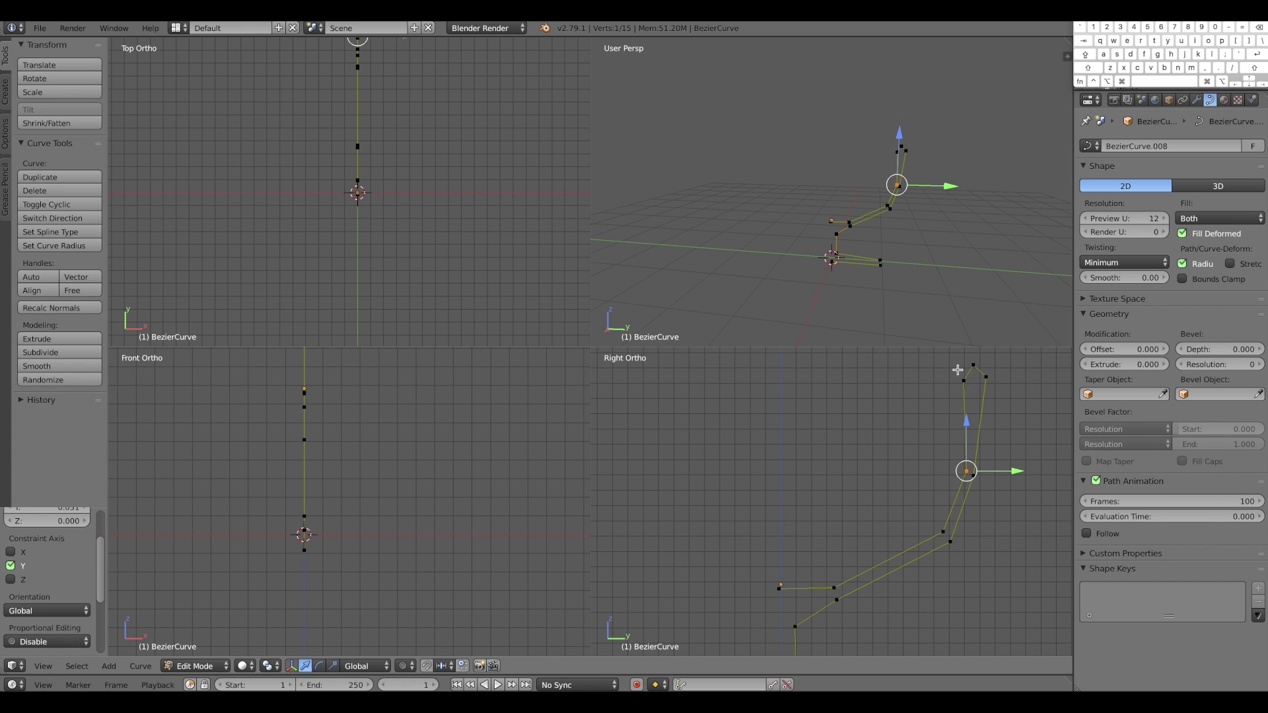
pyautogui.moveTo(965, 383); pyautogui.dragTo(1023, 379)
pyautogui.press('b')
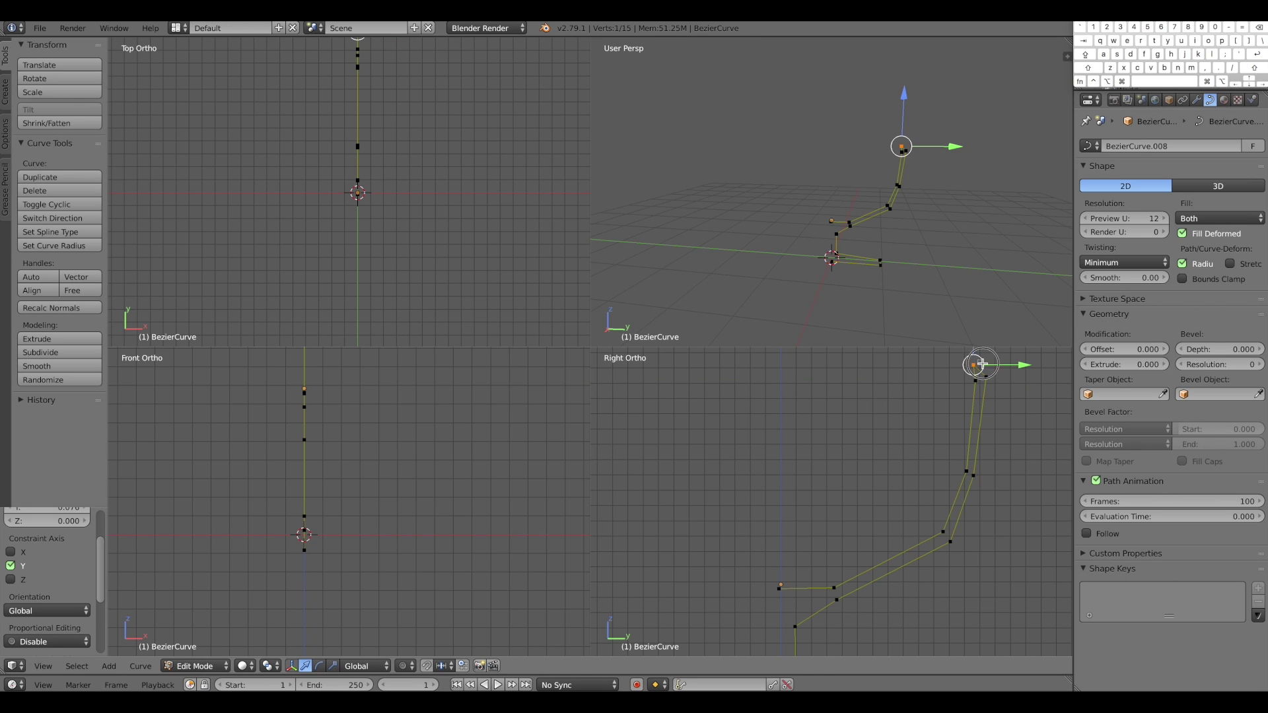
# Move the rim's topmost point slightly outward along Y and 0.063 down along Z to flatten the rim
pyautogui.press('a')
pyautogui.rightClick(981, 366)
pyautogui.moveTo(1010, 368); pyautogui.dragTo(980, 361)
pyautogui.press('a')
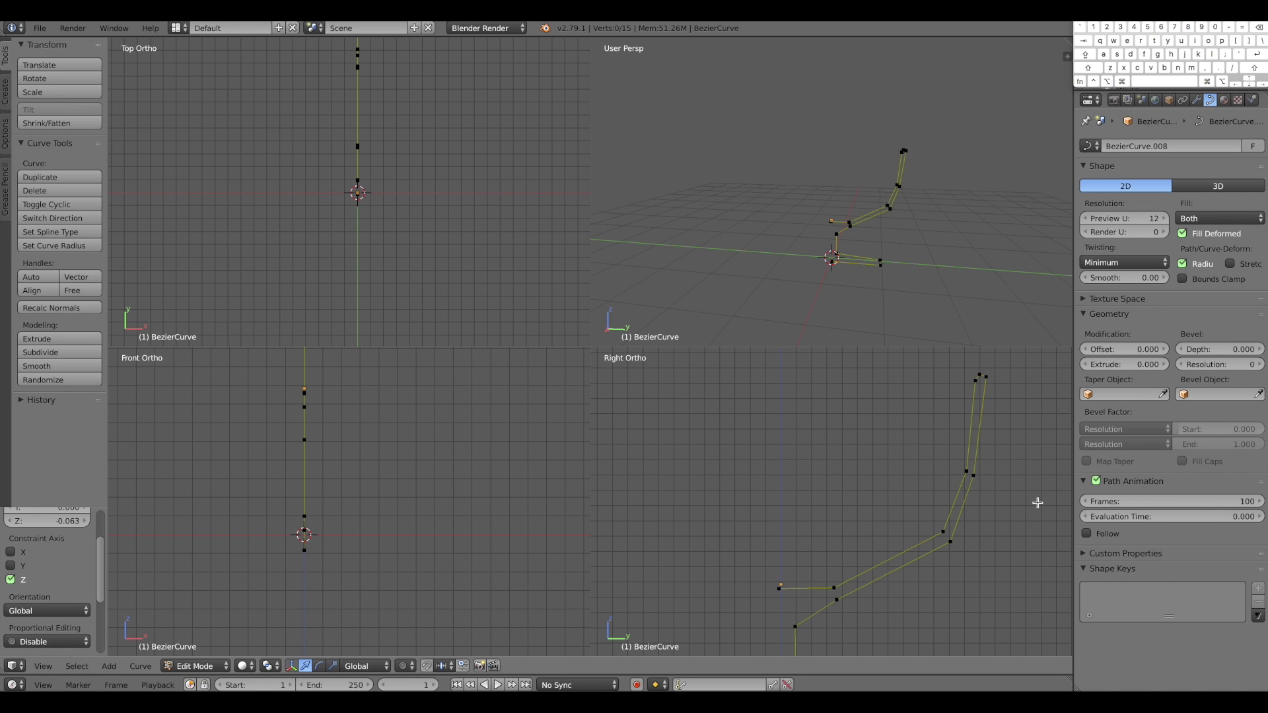
# Leave Edit Mode for Object Mode and select the finished profile curve
pyautogui.keyDown('alt'); pyautogui.moveTo(1001, 542); pyautogui.dragTo(953, 537, button='right'); pyautogui.keyUp('alt')
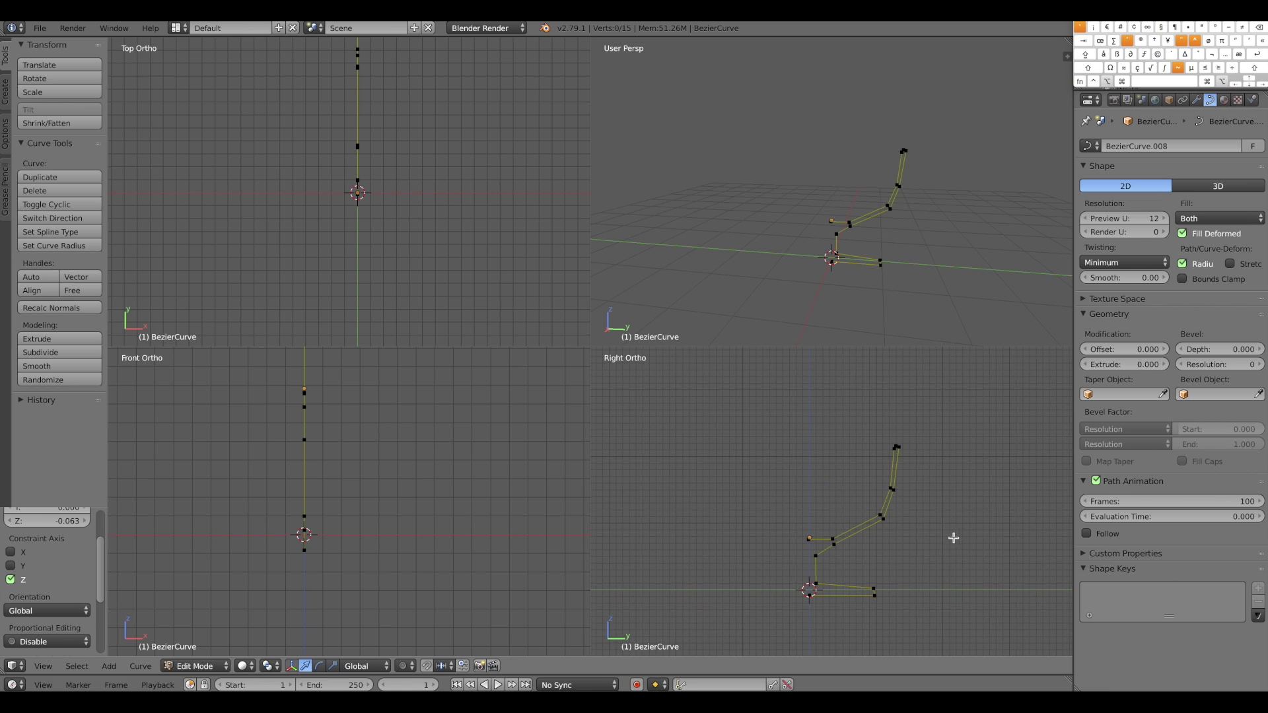
pyautogui.click(197, 666)
pyautogui.click(203, 650)
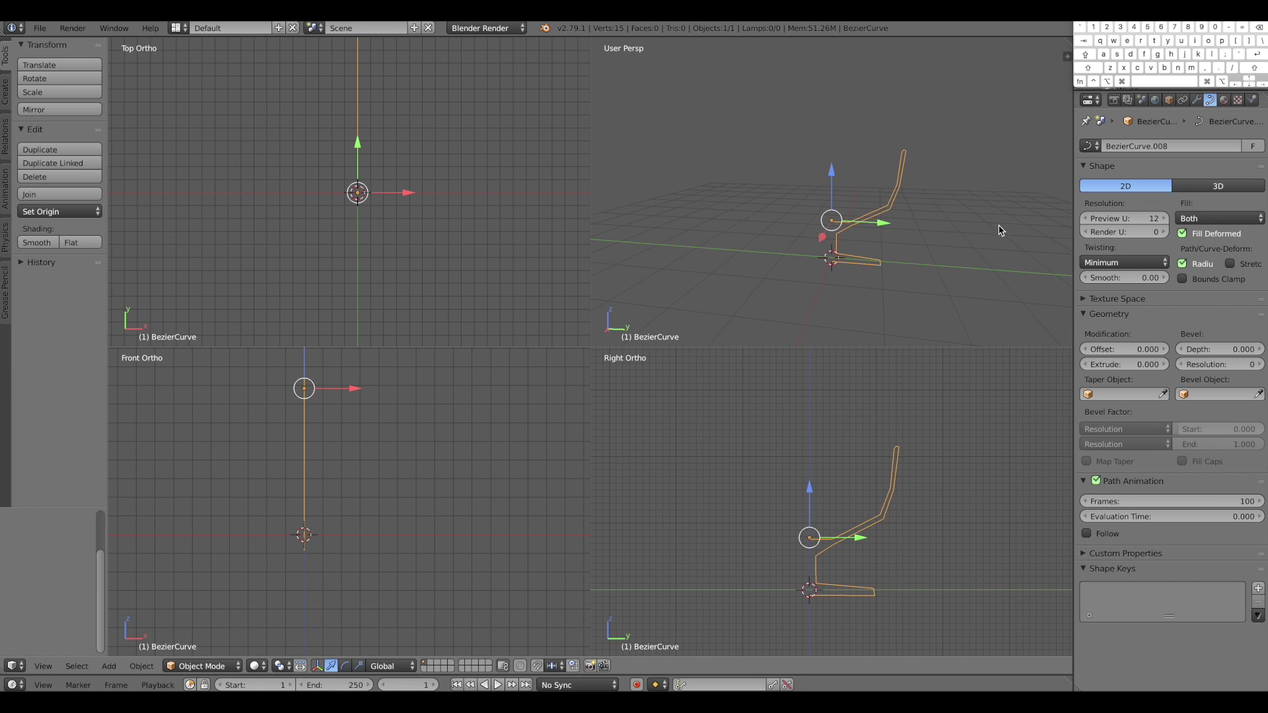
pyautogui.press('a')
pyautogui.moveTo(996, 232); pyautogui.dragTo(929, 275, button='middle')
pyautogui.rightClick(892, 215)
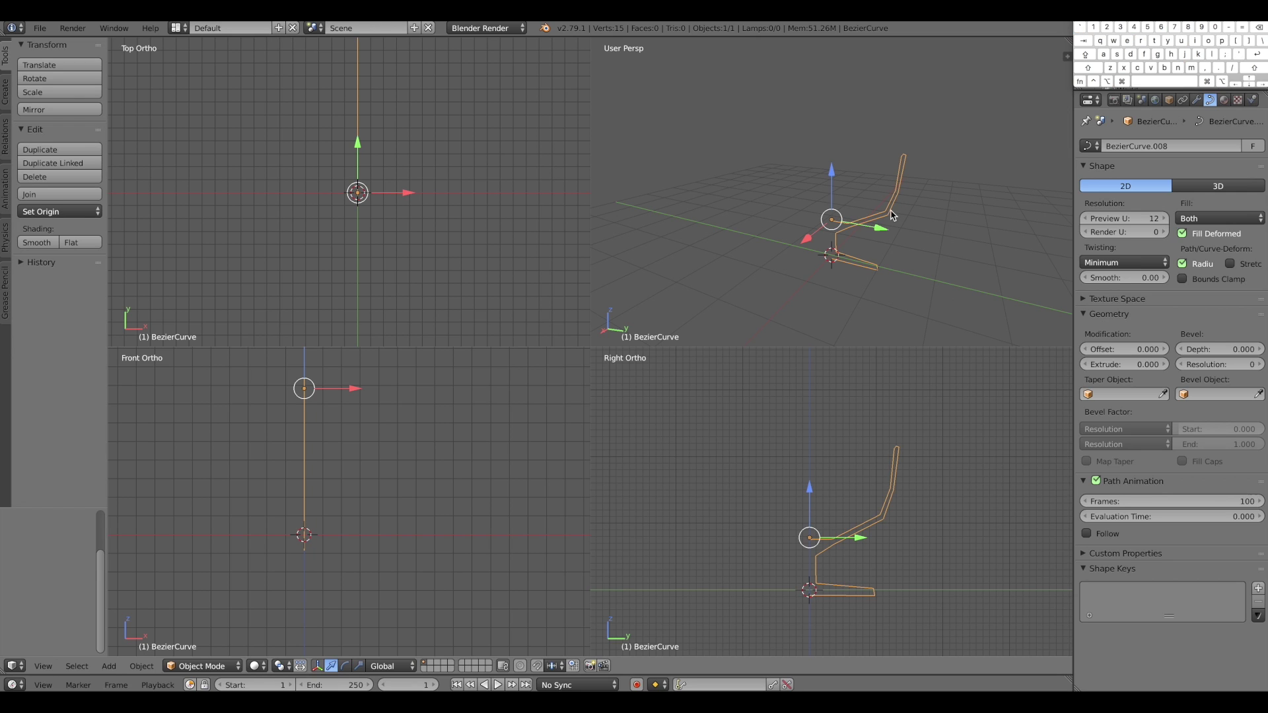
# Add a Screw modifier to the selected profile curve
pyautogui.click(1196, 100)
pyautogui.click(1194, 148)
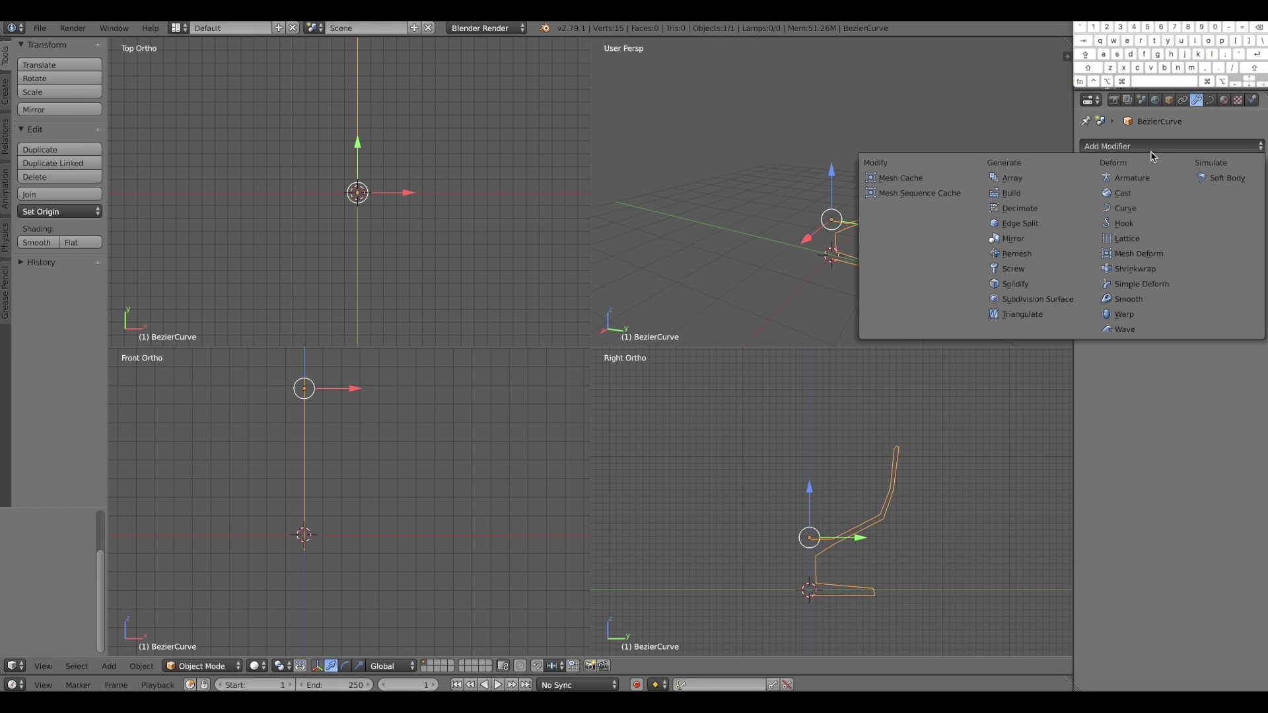
pyautogui.click(1034, 272)
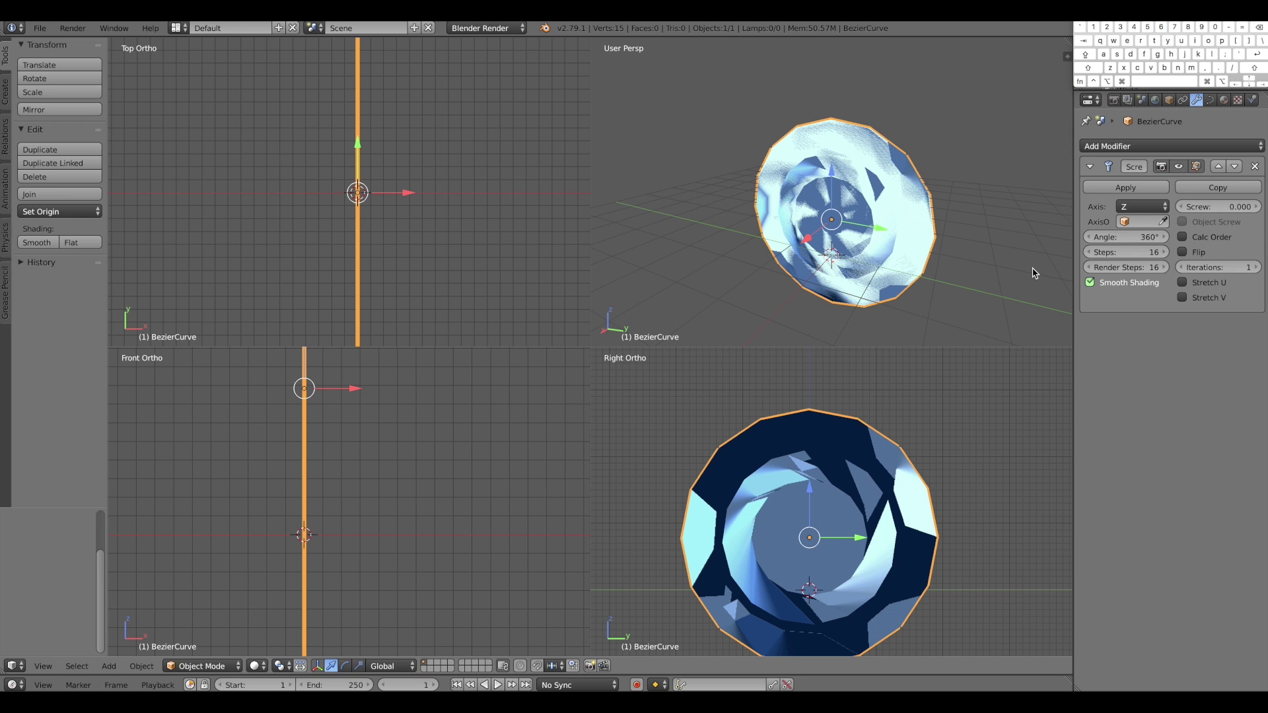
pyautogui.keyDown('alt'); pyautogui.moveTo(1021, 273); pyautogui.dragTo(955, 283); pyautogui.keyUp('alt')
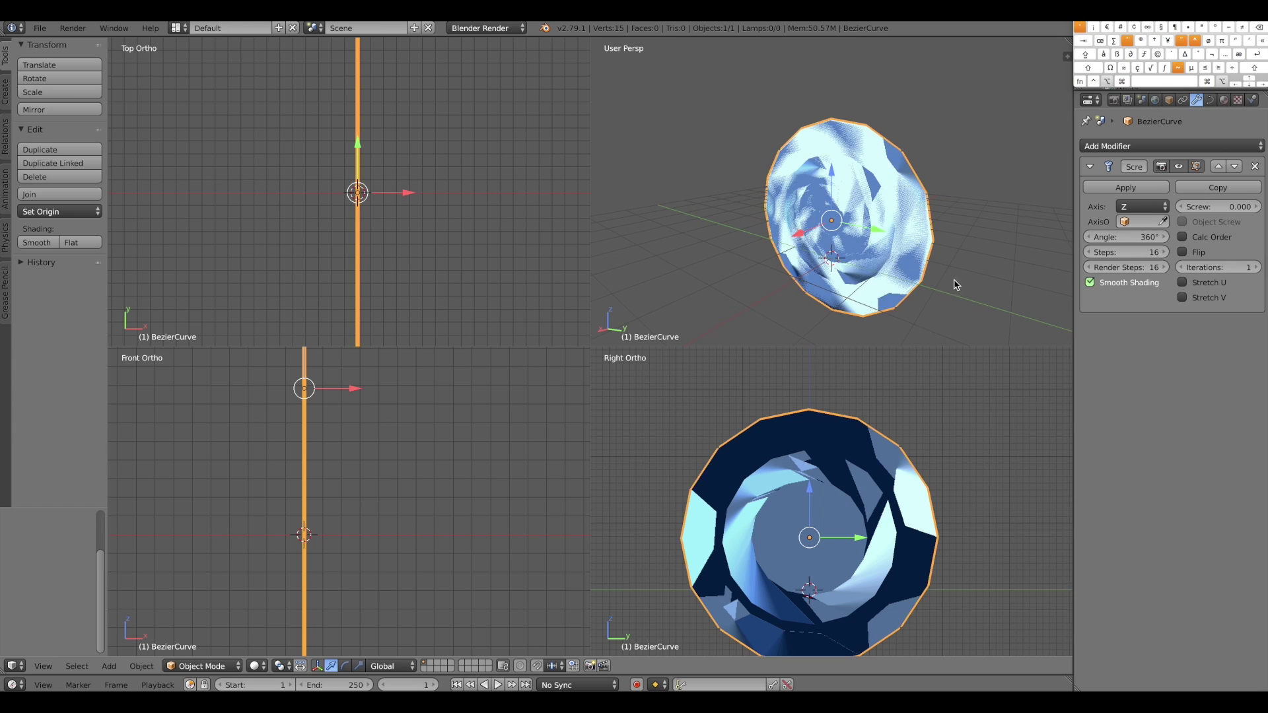
# Set the Screw modifier's axis to X so the profile revolves into an upright footed bowl
pyautogui.click(1157, 207)
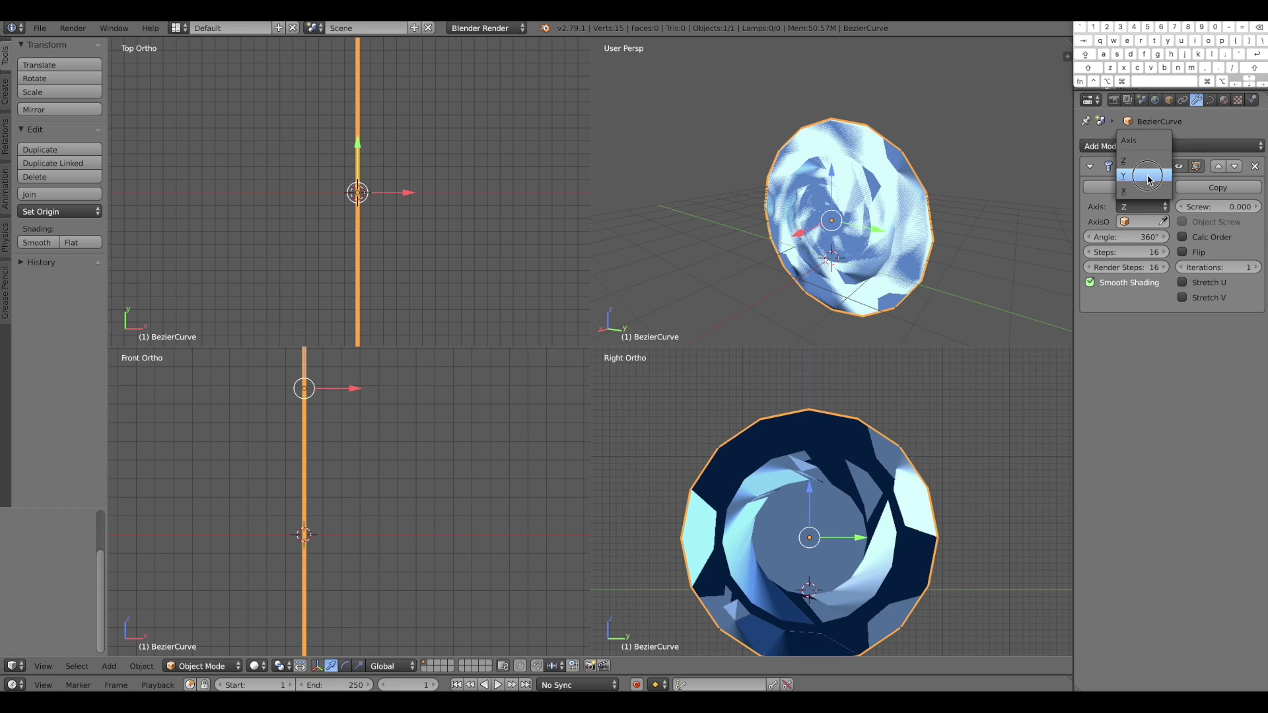
pyautogui.click(1149, 176)
pyautogui.click(1146, 207)
pyautogui.click(1126, 191)
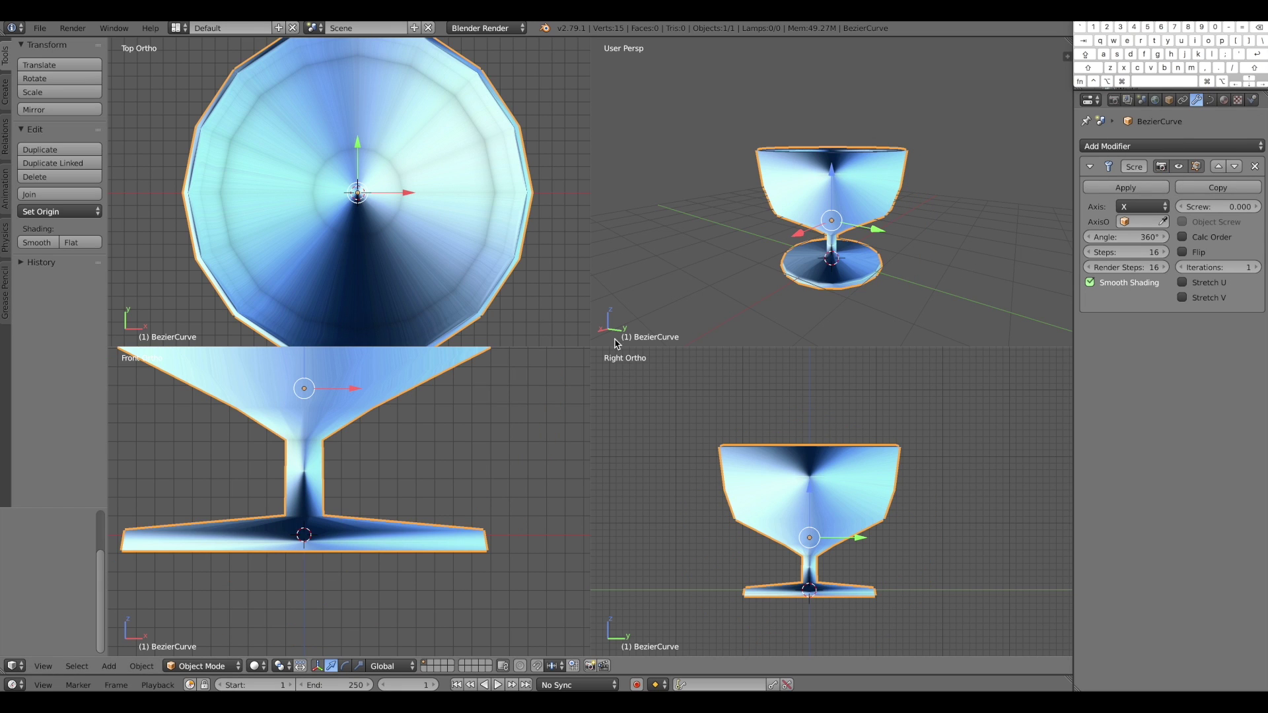
pyautogui.moveTo(720, 317)
pyautogui.keyDown('alt'); pyautogui.mouseDown()
pyautogui.moveTo(770, 300)
pyautogui.moveTo(764, 323)
pyautogui.moveTo(716, 334)
pyautogui.moveTo(739, 327)
pyautogui.mouseUp(); pyautogui.keyUp('alt')
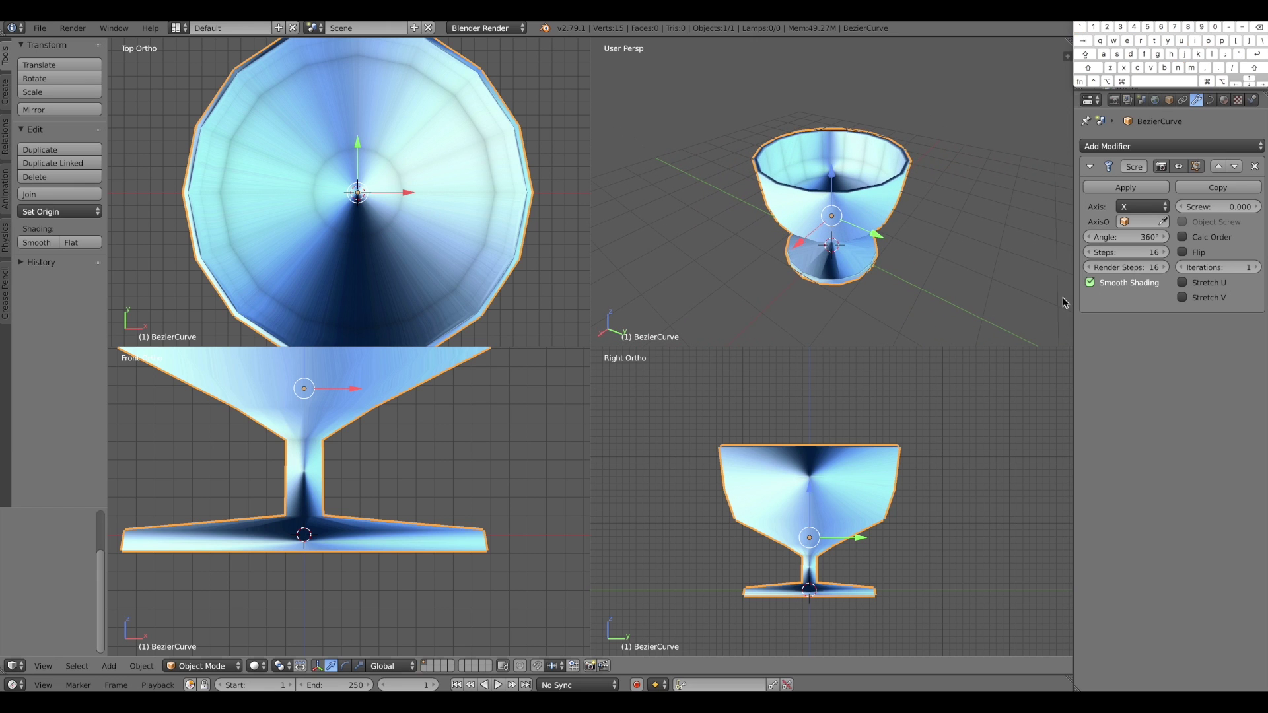
# Turn off the Screw modifier's smooth shading and switch from quad view to a single perspective view
pyautogui.click(1116, 280)
pyautogui.press('a')
pyautogui.keyDown('alt'); pyautogui.moveTo(899, 277); pyautogui.dragTo(895, 296); pyautogui.keyUp('alt')
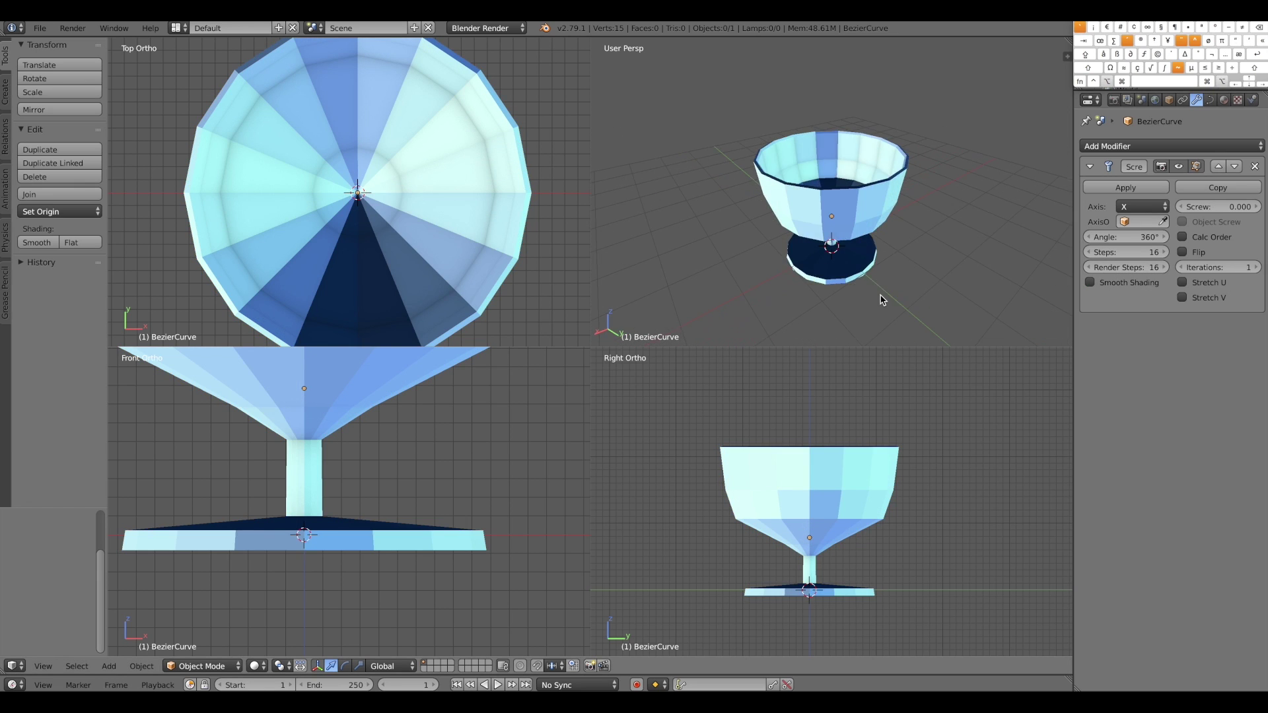
pyautogui.hotkey('ctrl', 'alt', 'q')
pyautogui.moveTo(866, 320); pyautogui.dragTo(640, 334, button='middle')
# Raise the footed bowl by 0.124 along Z and deselect it
pyautogui.rightClick(609, 331)
pyautogui.press('g')
pyautogui.press('z')
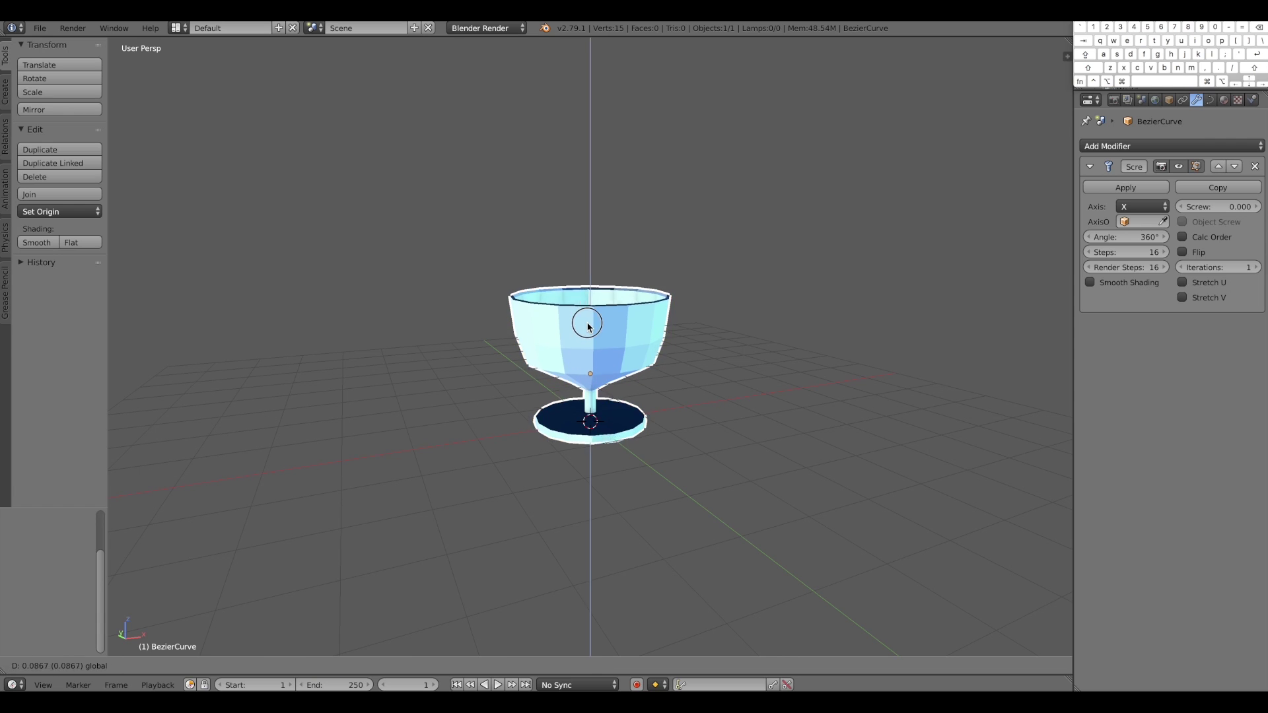
pyautogui.click(782, 385)
pyautogui.moveTo(781, 385); pyautogui.dragTo(819, 413, button='middle')
pyautogui.press('a')
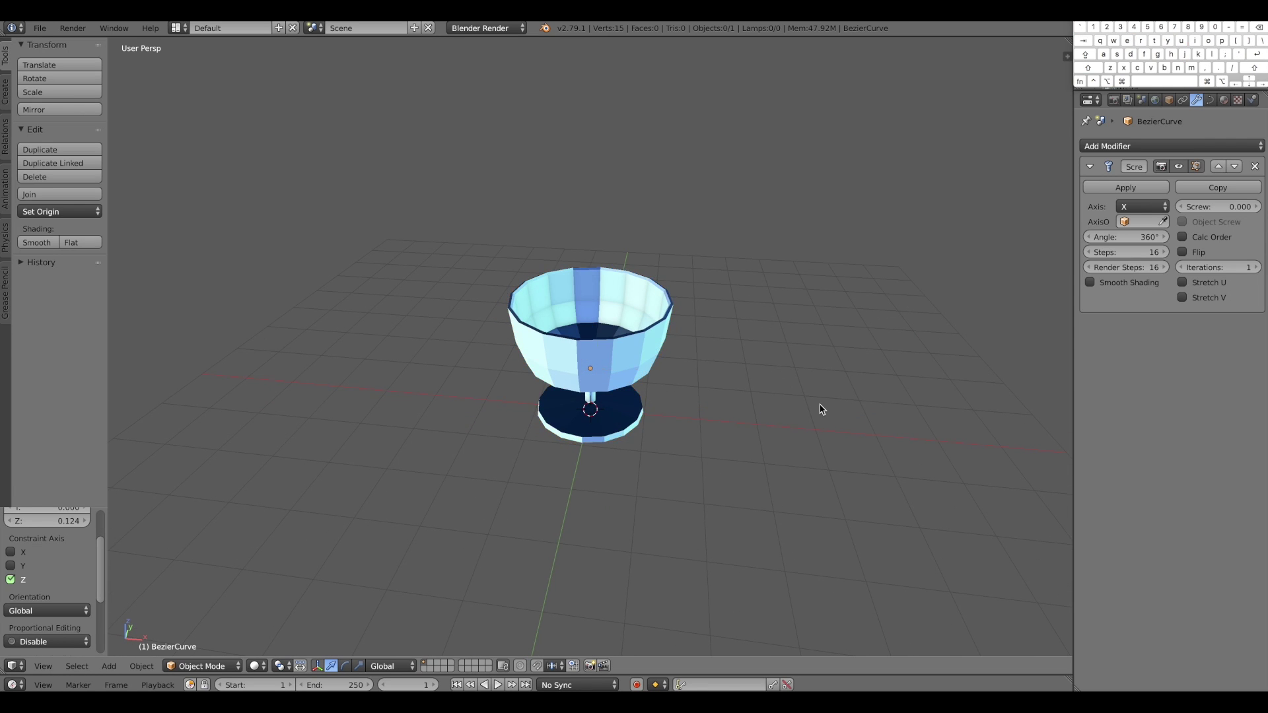
pyautogui.moveTo(822, 410)
pyautogui.keyDown('alt'); pyautogui.mouseDown()
pyautogui.moveTo(786, 458)
pyautogui.moveTo(823, 413)
pyautogui.mouseUp(); pyautogui.keyUp('alt')
# Enter Edit Mode on the bowl and raise the upper profile points by 1.212 along Z to lengthen the stem
pyautogui.rightClick(629, 357)
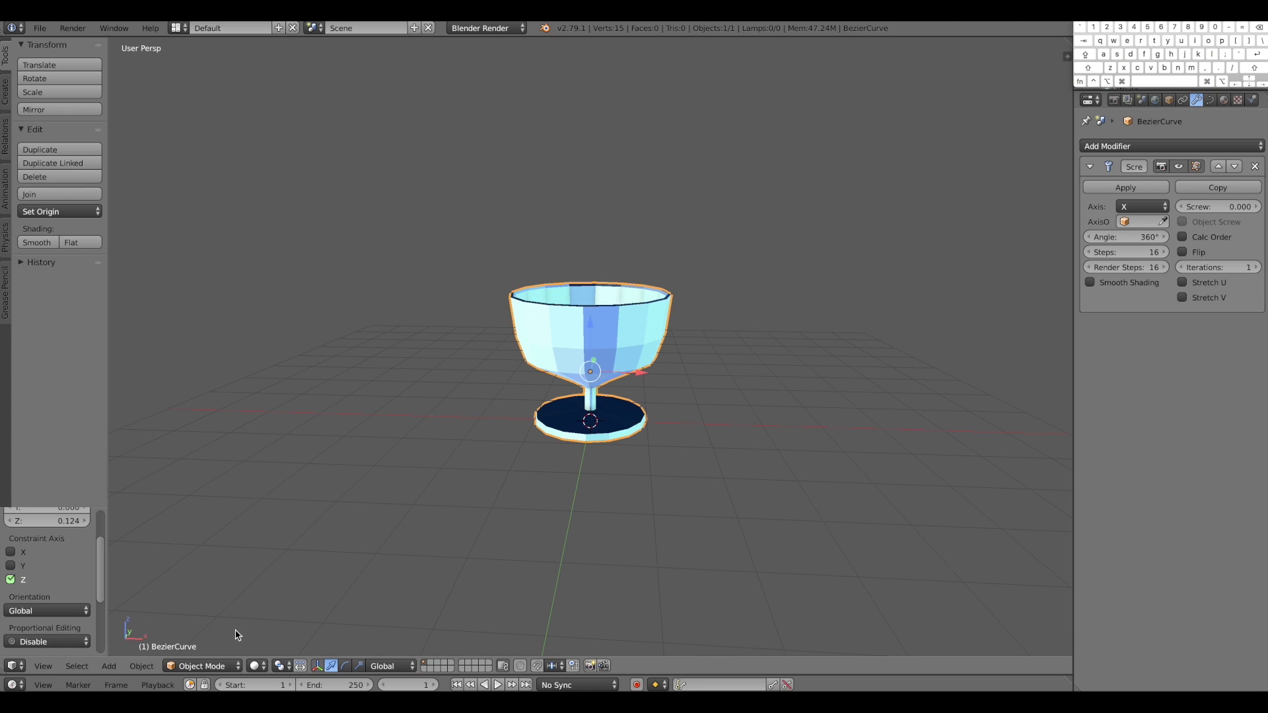
pyautogui.click(211, 665)
pyautogui.click(198, 631)
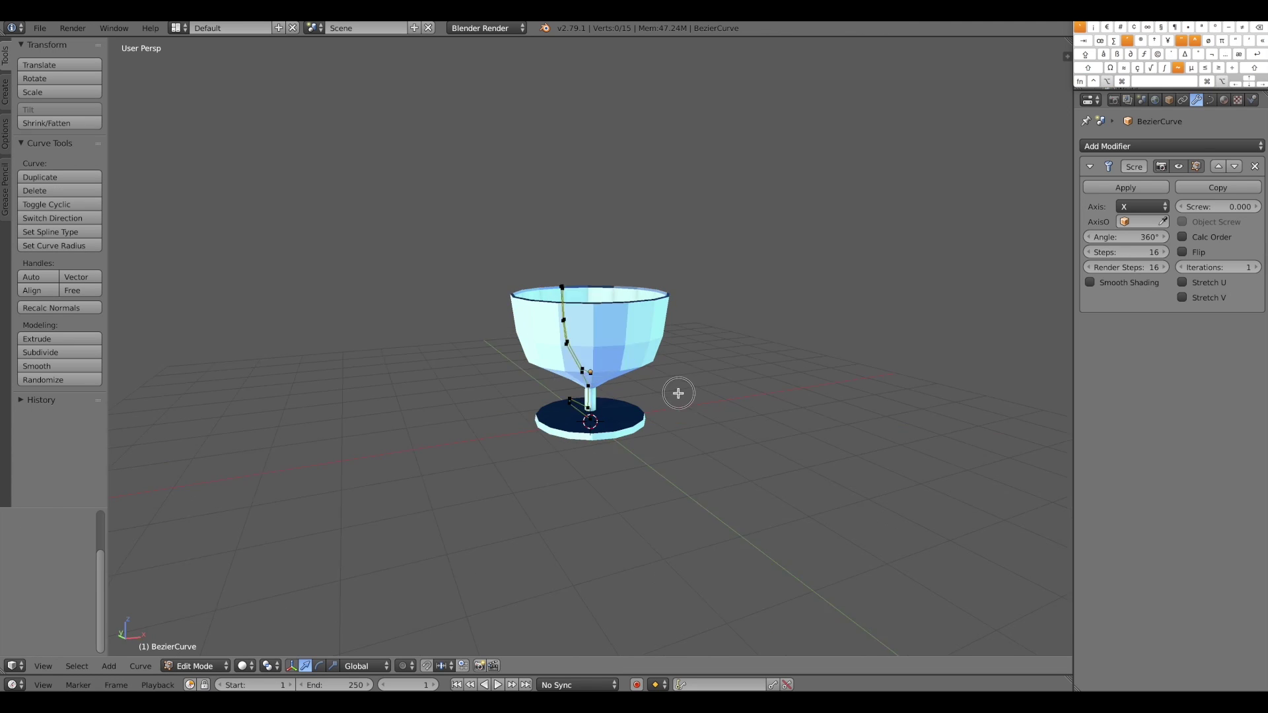
pyautogui.keyDown('alt'); pyautogui.moveTo(678, 393); pyautogui.dragTo(731, 379); pyautogui.keyUp('alt')
pyautogui.press('b')
pyautogui.moveTo(475, 259); pyautogui.dragTo(729, 409)
pyautogui.moveTo(541, 291); pyautogui.dragTo(541, 219)
# Lower the profile point where the stem meets the bowl by 0.366 along Z to form a tapered transition
pyautogui.moveTo(601, 313); pyautogui.dragTo(602, 314)
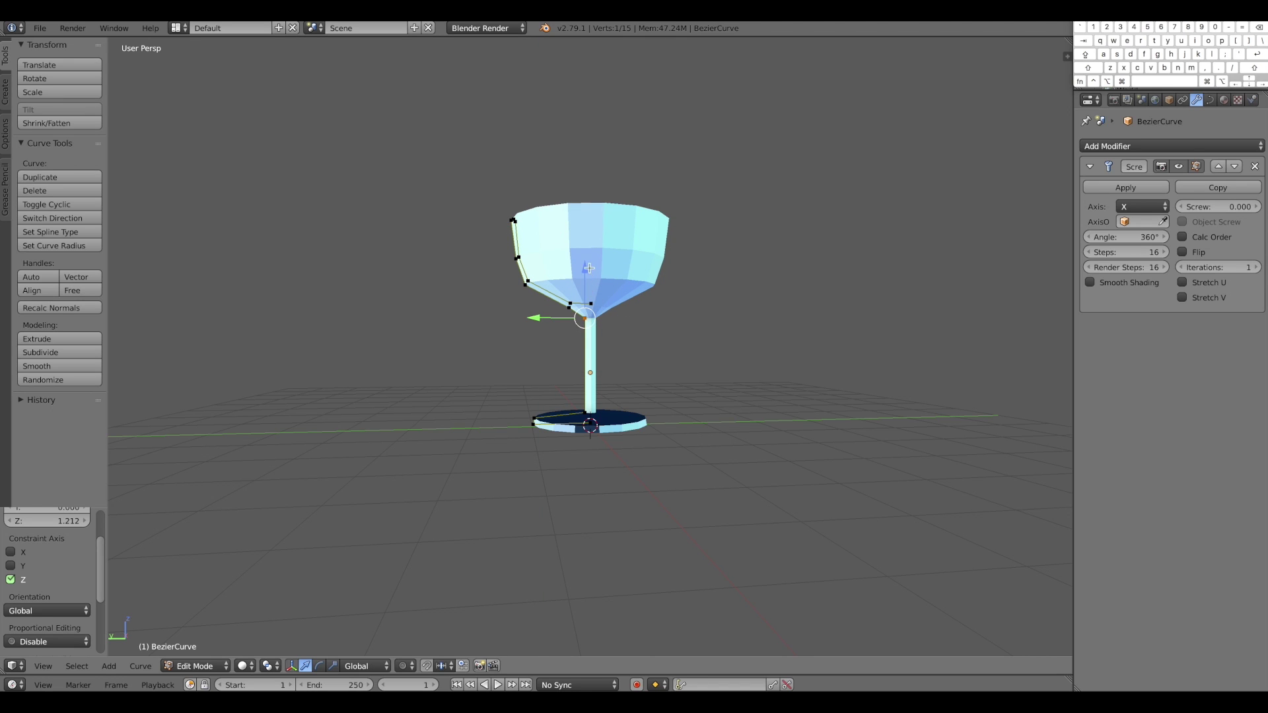
pyautogui.moveTo(586, 268); pyautogui.dragTo(586, 288)
pyautogui.click(702, 320)
pyautogui.keyDown('alt'); pyautogui.moveTo(680, 341); pyautogui.dragTo(732, 355); pyautogui.keyUp('alt')
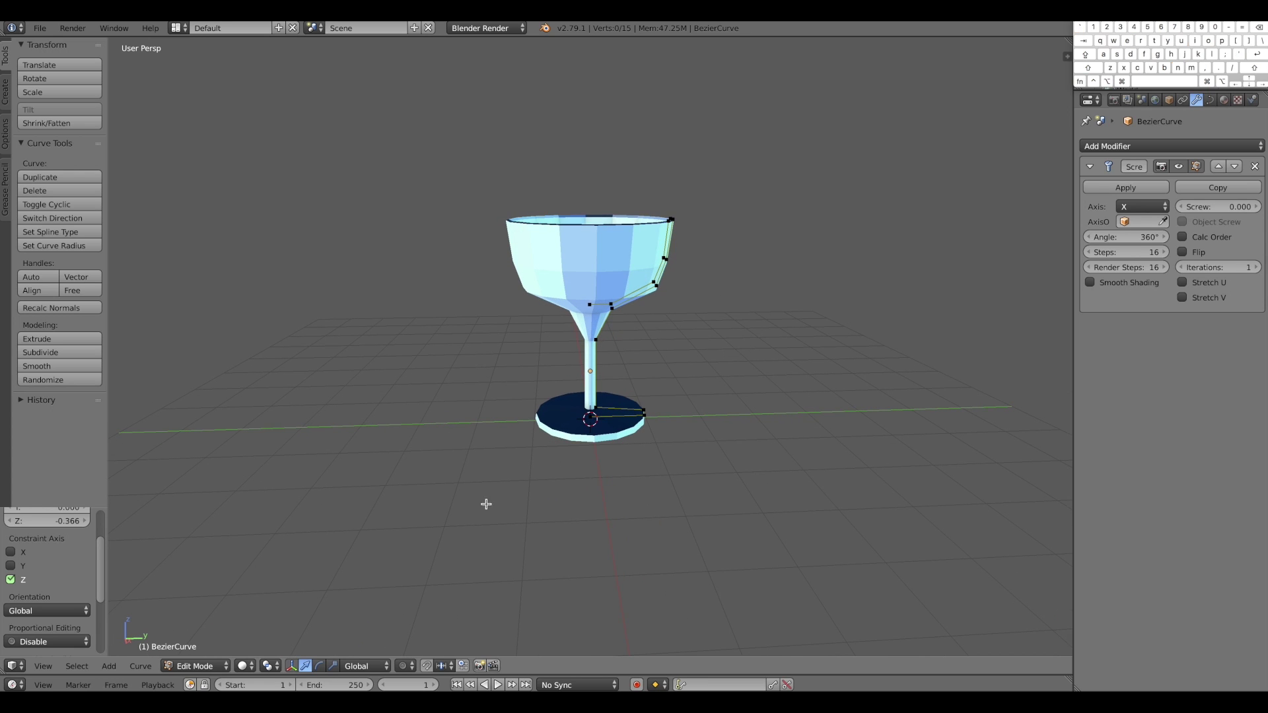
# Check the goblet's shape in Object Mode and return to Edit Mode
pyautogui.click(199, 668)
pyautogui.click(204, 650)
pyautogui.click(488, 494)
pyautogui.keyDown('alt'); pyautogui.moveTo(549, 505); pyautogui.dragTo(543, 514); pyautogui.keyUp('alt')
pyautogui.click(213, 672)
pyautogui.click(198, 647)
# Raise the seven wall and rim points of the profile by 1.208 along Z to deepen the cup
pyautogui.moveTo(649, 515); pyautogui.dragTo(667, 496, button='middle')
pyautogui.press('b')
pyautogui.moveTo(598, 154); pyautogui.dragTo(716, 288)
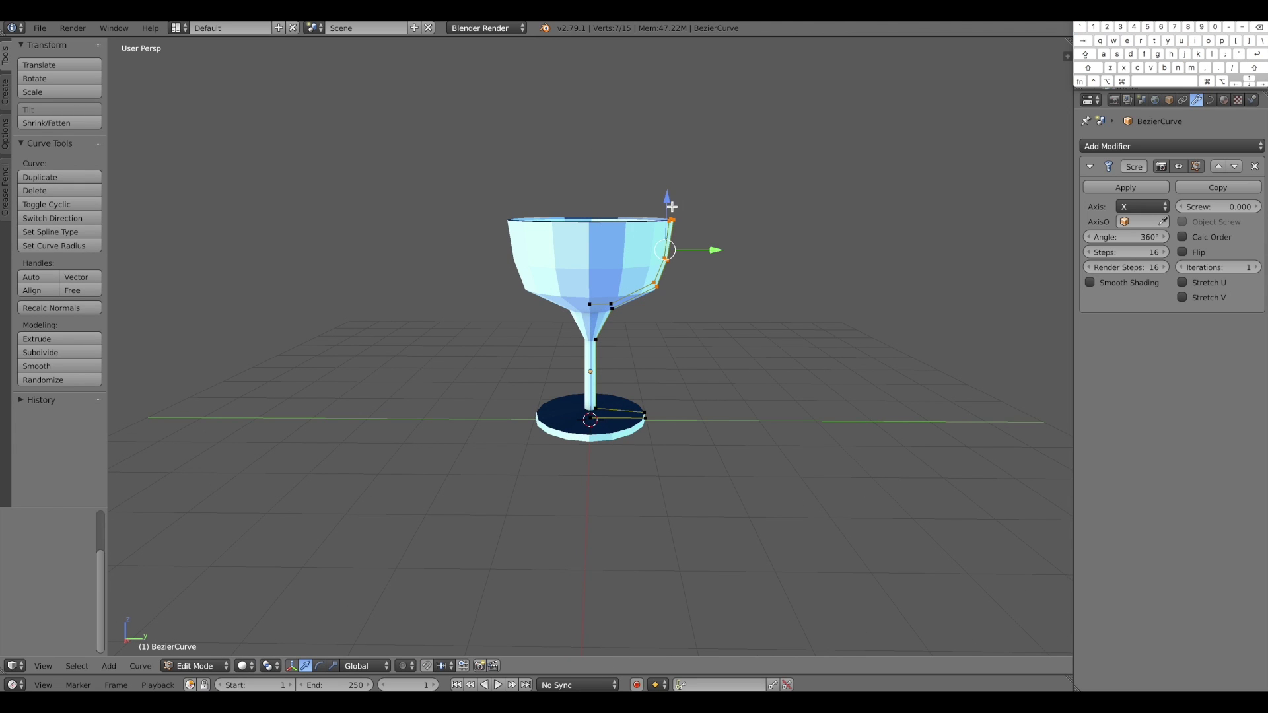
pyautogui.press('g')
pyautogui.press('z')
pyautogui.moveTo(669, 155); pyautogui.dragTo(670, 118)
pyautogui.press('a')
pyautogui.keyDown('alt'); pyautogui.moveTo(680, 318); pyautogui.dragTo(518, 337); pyautogui.keyUp('alt')
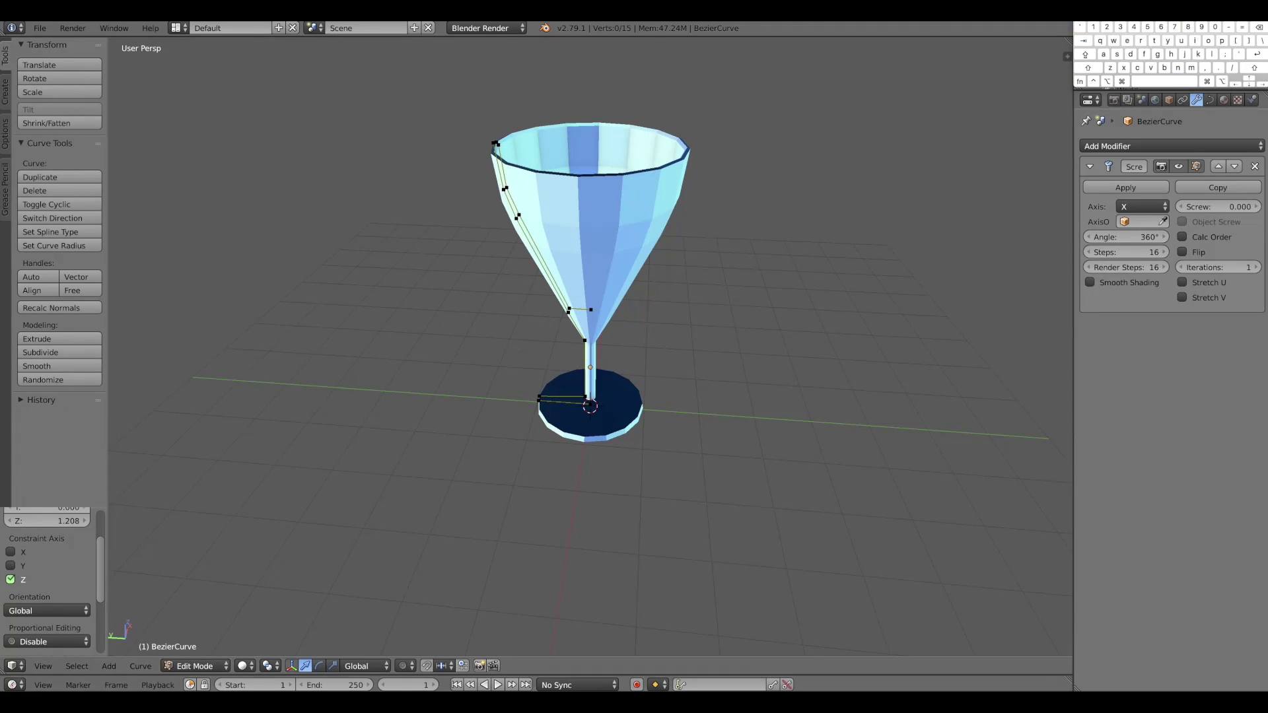
pyautogui.keyDown('alt'); pyautogui.moveTo(407, 548); pyautogui.dragTo(527, 526); pyautogui.keyUp('alt')
pyautogui.scroll(-3, 462, 538)
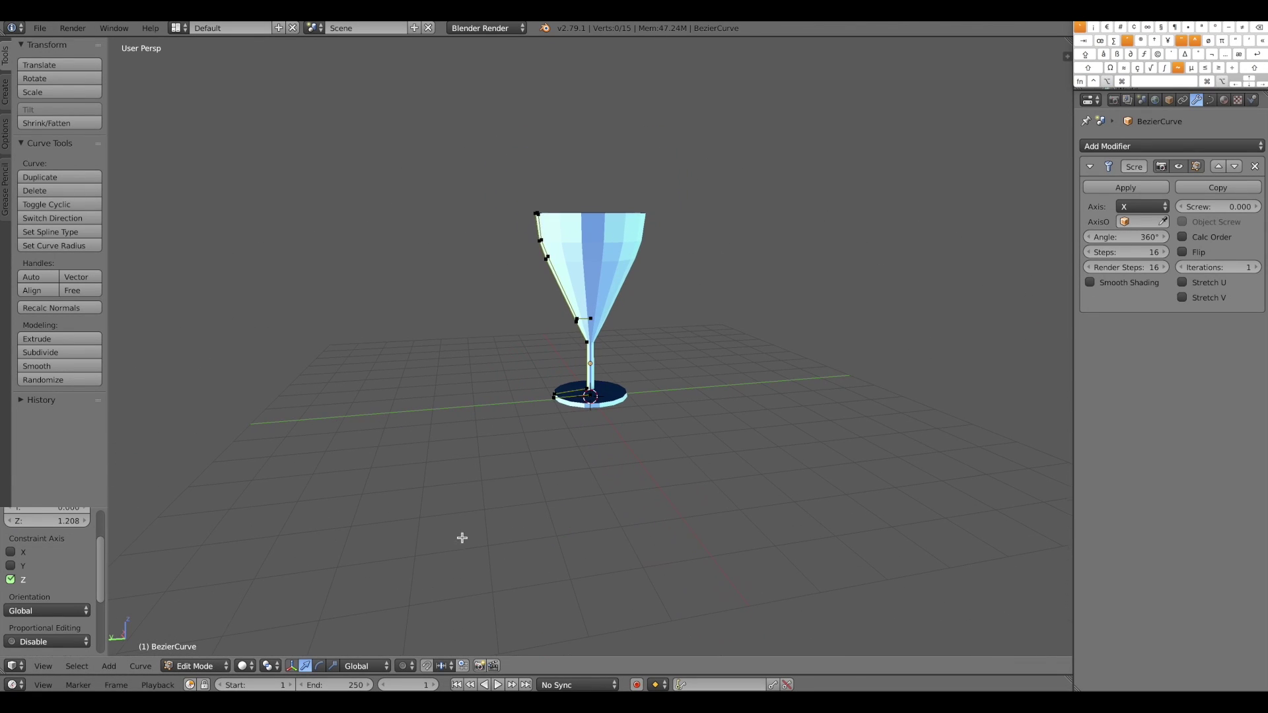
# Leave Edit Mode and switch to an empty layer for a new model
pyautogui.press('Tab')
pyautogui.press('2')
pyautogui.press('2')
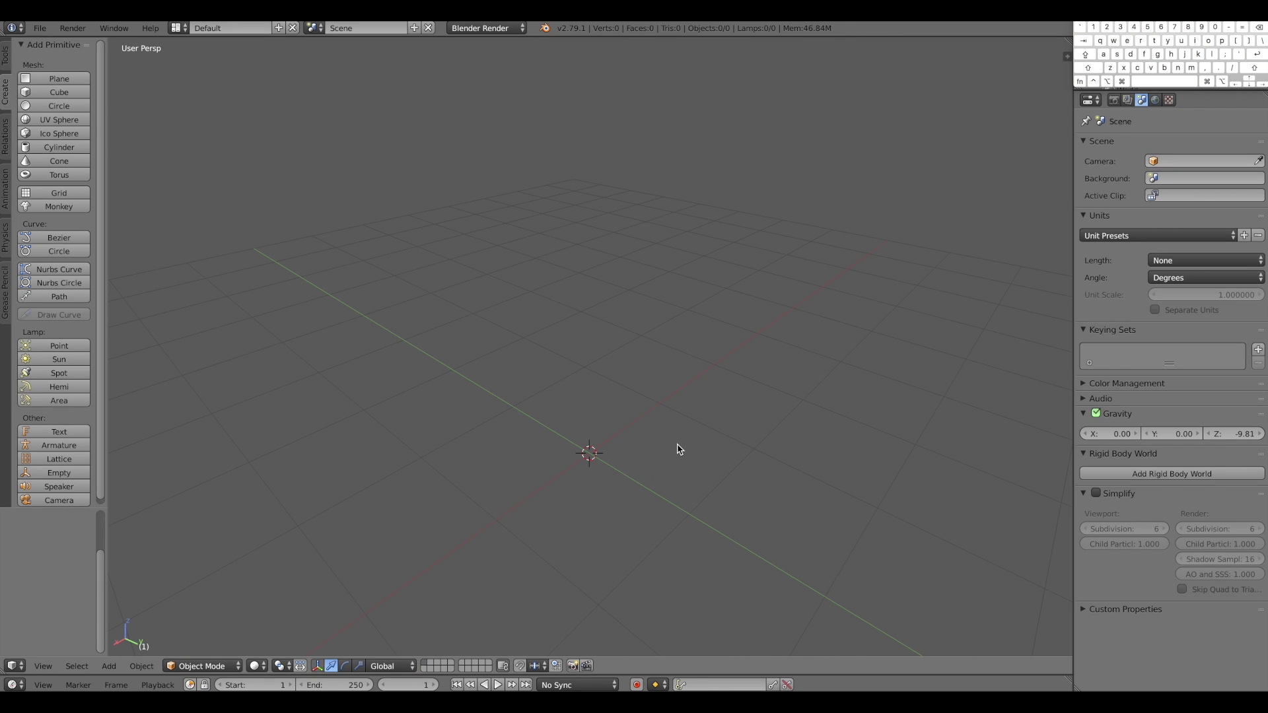
# Add a cylinder, raise it along Z and flatten it into a disc by scaling it to 0.050 along Z
pyautogui.click(41, 148)
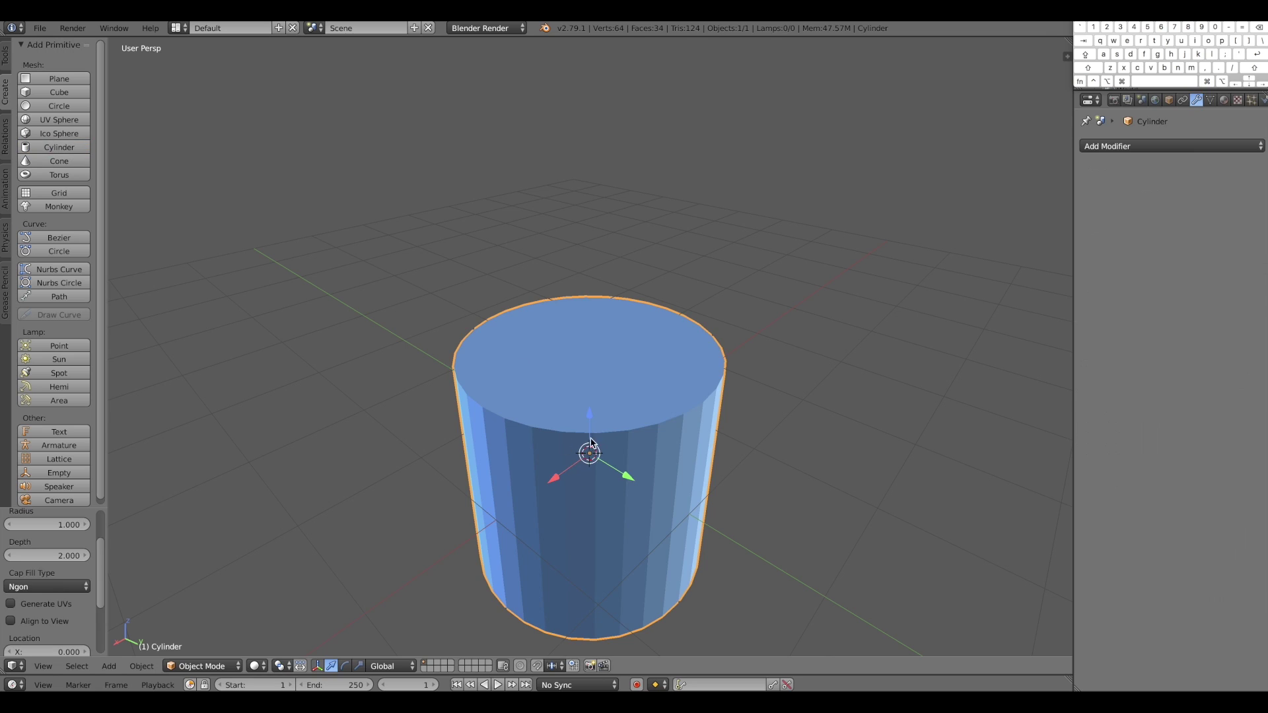
pyautogui.moveTo(591, 441); pyautogui.dragTo(590, 329)
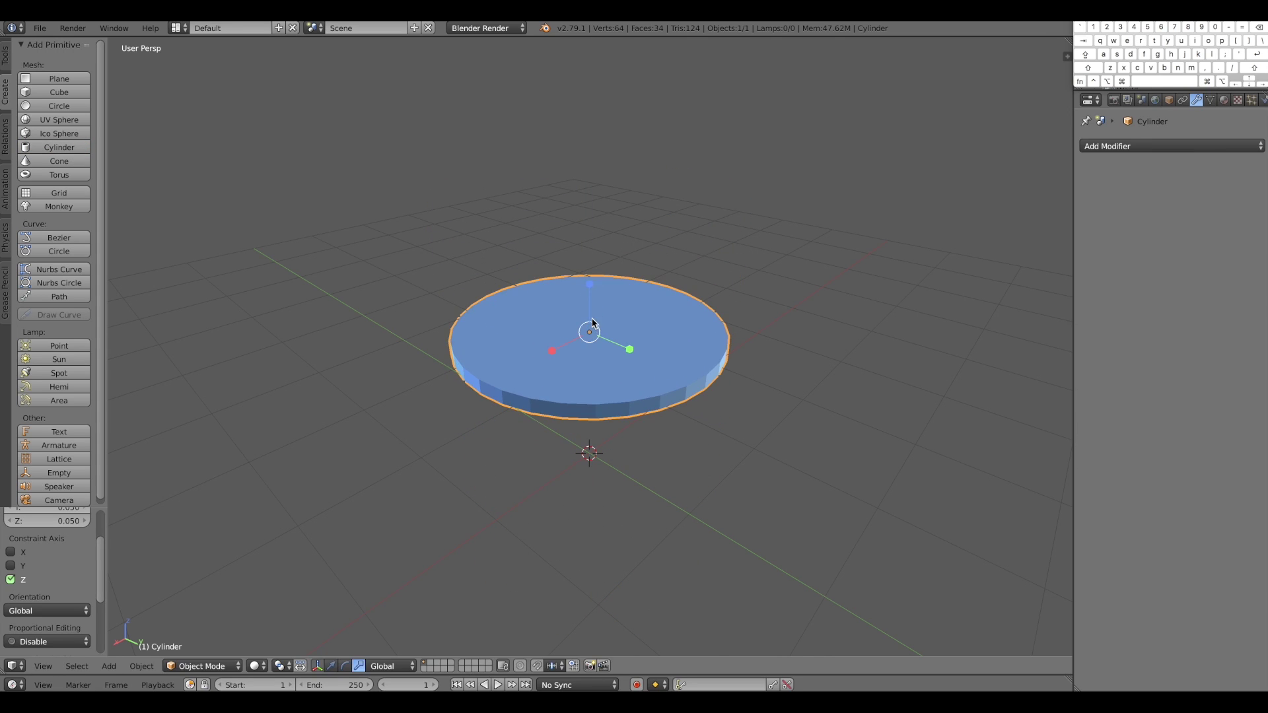
# Lower the disc along Z by 0.501, 0.388 and 0.099 to bring it close to the ground
pyautogui.press('w')
pyautogui.moveTo(592, 286); pyautogui.dragTo(617, 406)
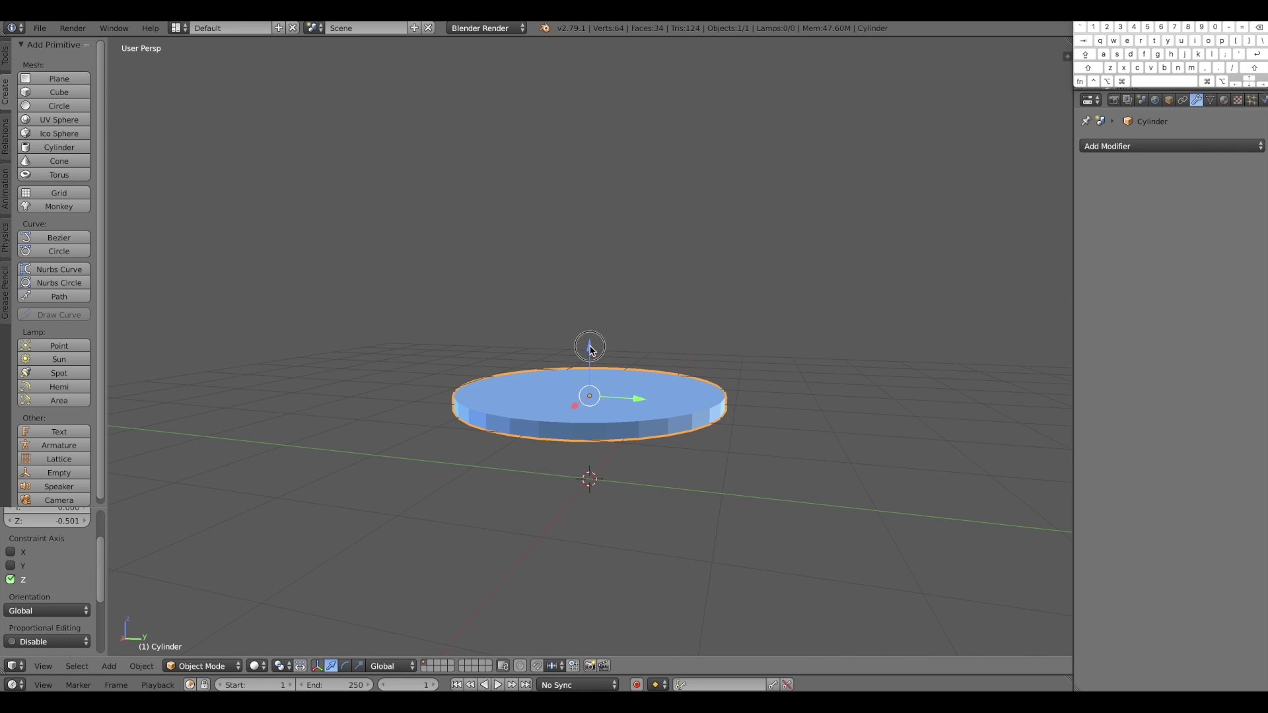
pyautogui.moveTo(591, 346); pyautogui.dragTo(585, 400)
pyautogui.keyDown('alt'); pyautogui.moveTo(585, 403); pyautogui.dragTo(620, 441); pyautogui.keyUp('alt')
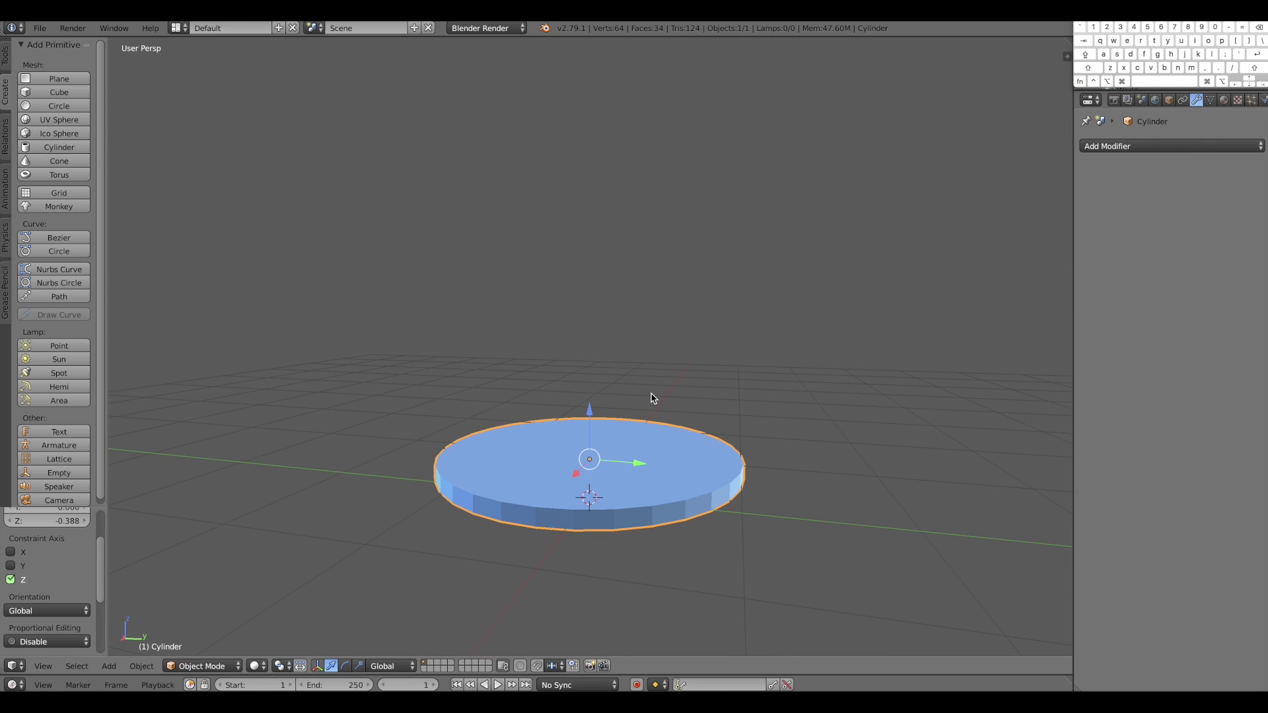
pyautogui.keyDown('alt'); pyautogui.moveTo(621, 416); pyautogui.dragTo(668, 476); pyautogui.keyUp('alt')
pyautogui.moveTo(594, 421); pyautogui.dragTo(586, 439)
pyautogui.keyDown('alt'); pyautogui.moveTo(713, 386); pyautogui.dragTo(703, 439); pyautogui.keyUp('alt')
pyautogui.keyDown('alt'); pyautogui.moveTo(529, 562); pyautogui.dragTo(507, 563); pyautogui.keyUp('alt')
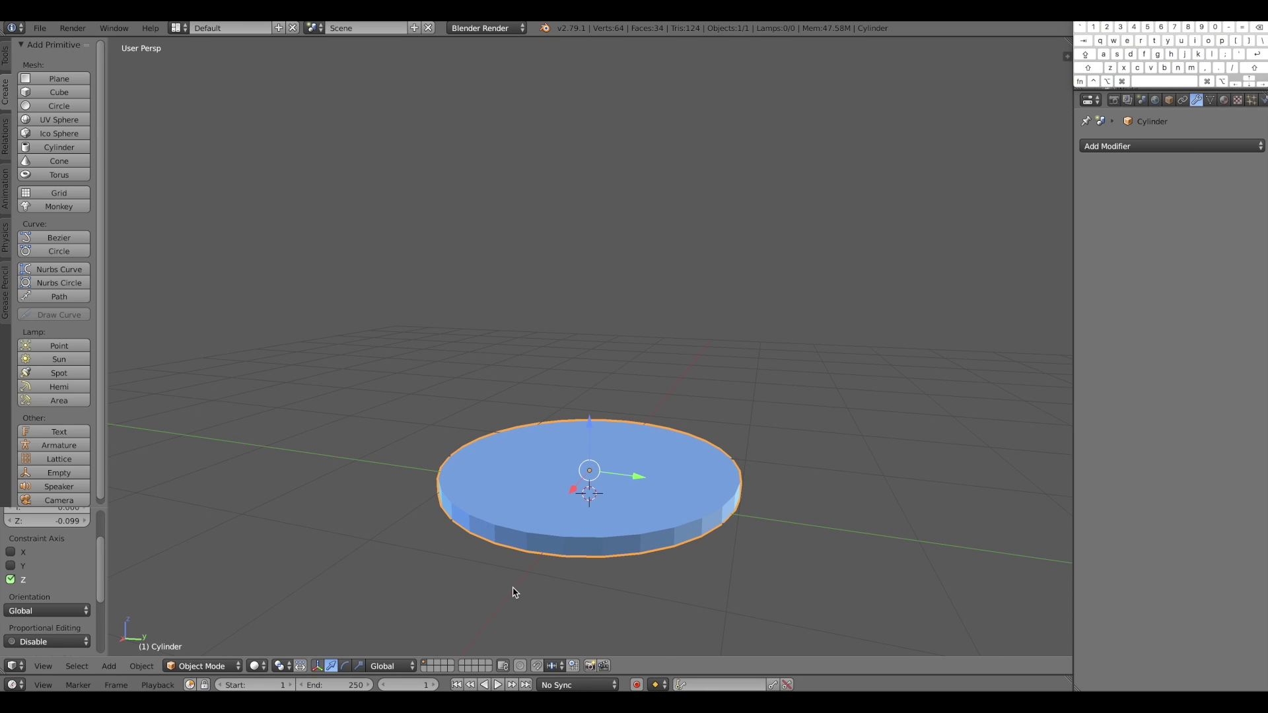
# Enter Edit Mode on the disc and clear the vertex selection
pyautogui.hotkey('ctrl', 'Tab')
pyautogui.click(614, 582)
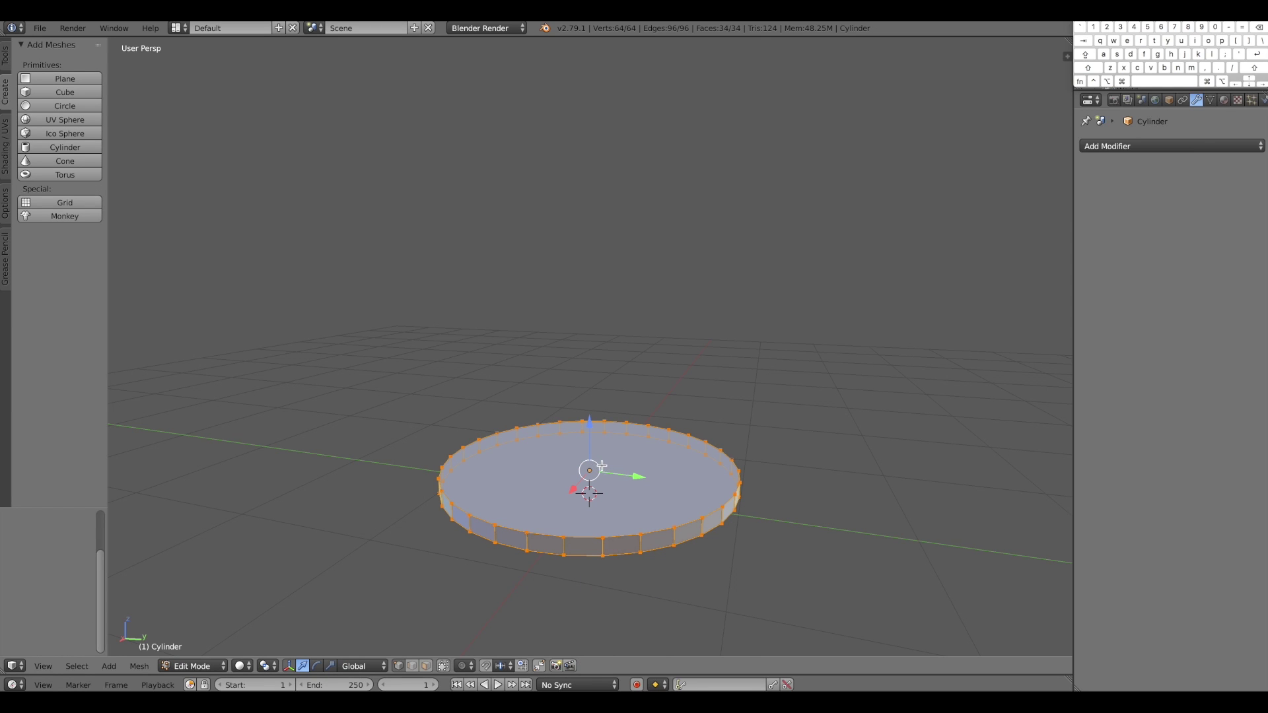
pyautogui.press('a')
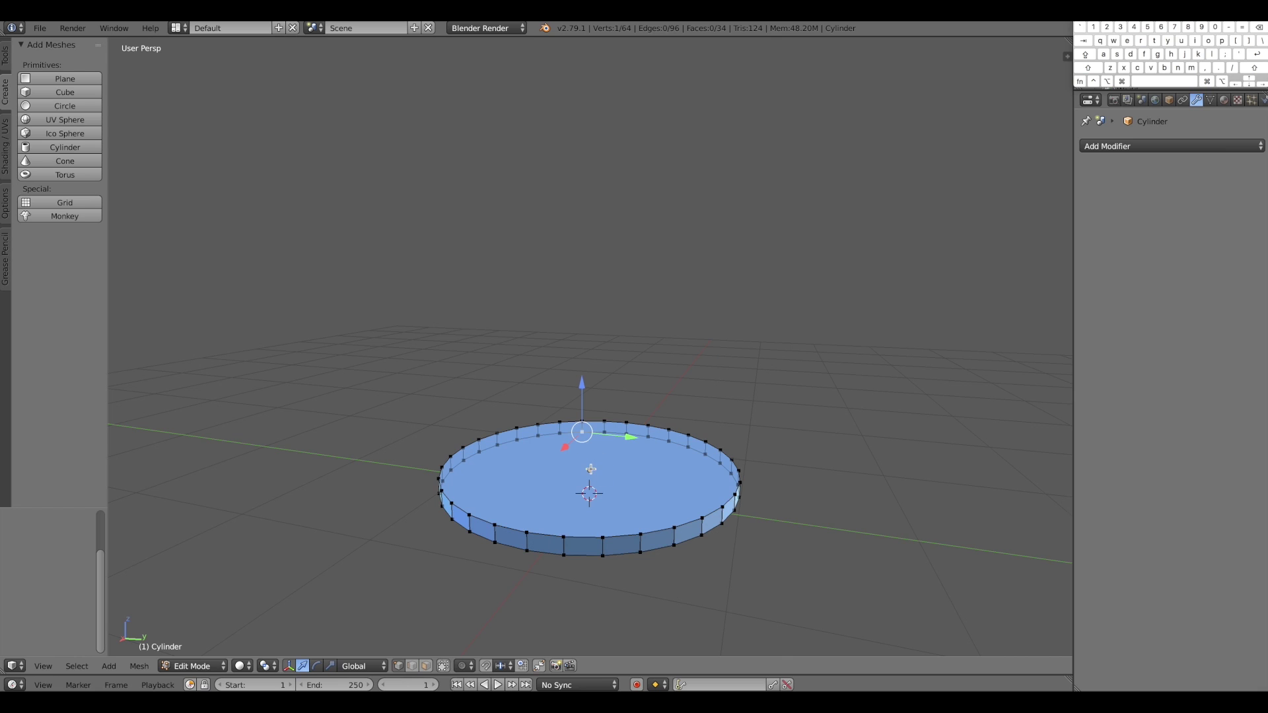
pyautogui.keyDown('alt'); pyautogui.moveTo(597, 487); pyautogui.dragTo(598, 473); pyautogui.keyUp('alt')
pyautogui.click(589, 476)
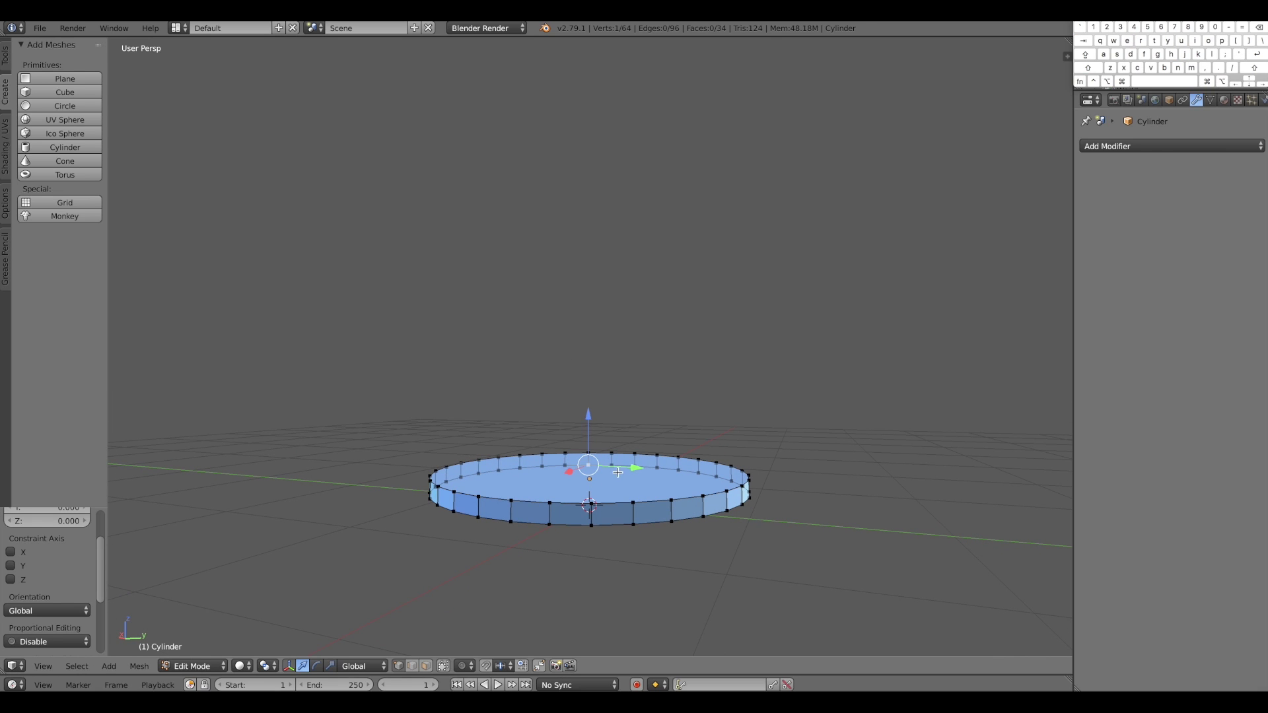
pyautogui.keyDown('alt'); pyautogui.moveTo(709, 446); pyautogui.dragTo(718, 456); pyautogui.keyUp('alt')
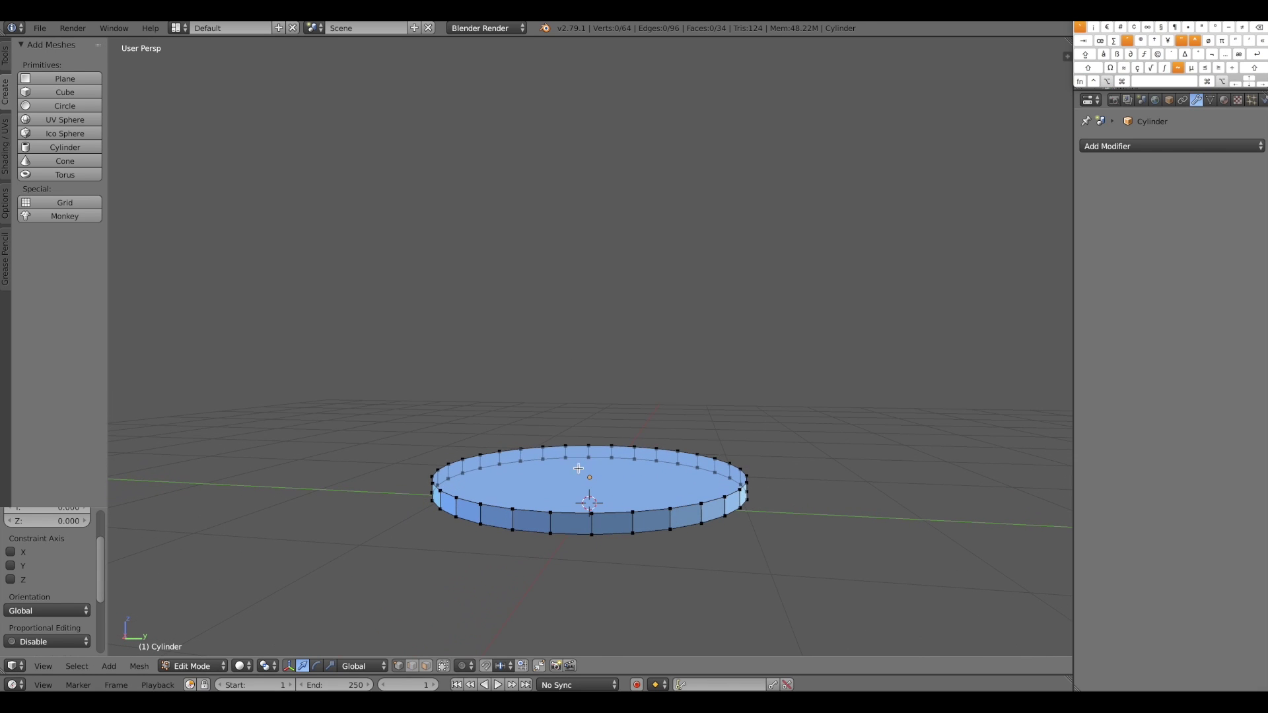
pyautogui.press('b')
pyautogui.moveTo(554, 464); pyautogui.dragTo(625, 488)
pyautogui.press('Escape')
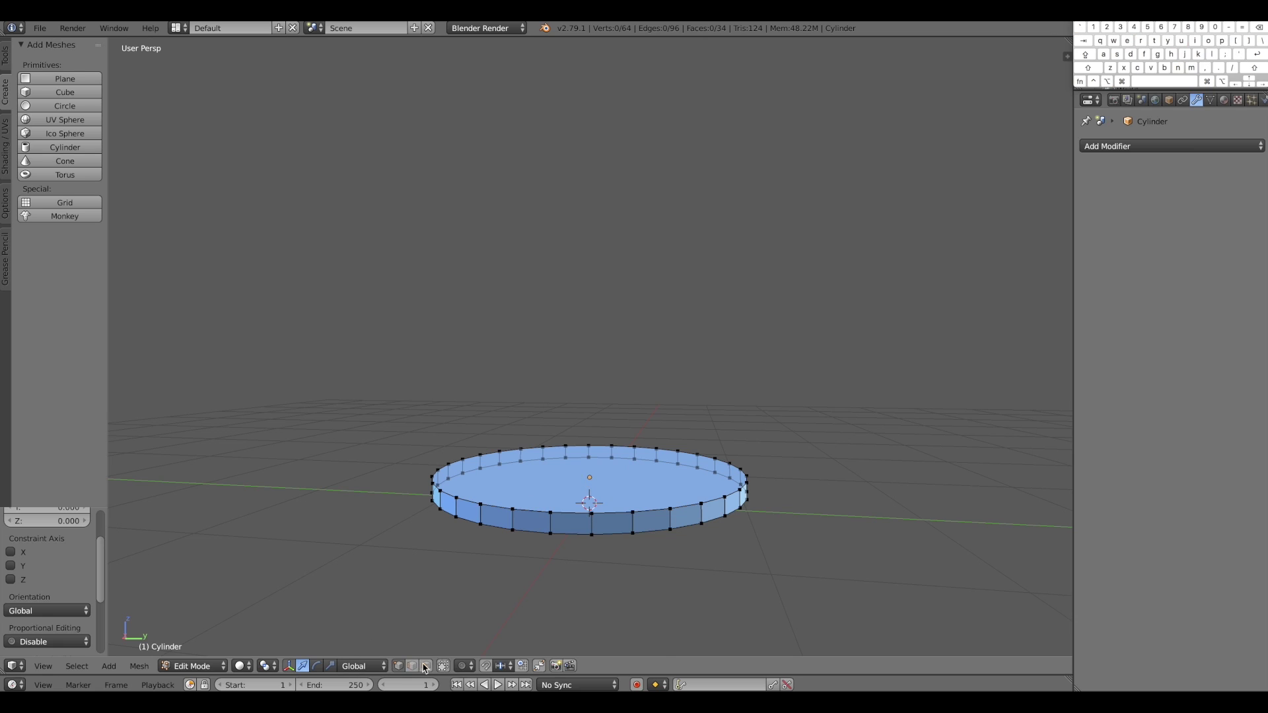
# Select the disc's top face in face select mode and extrude it 0.248 upward
pyautogui.rightClick(591, 469)
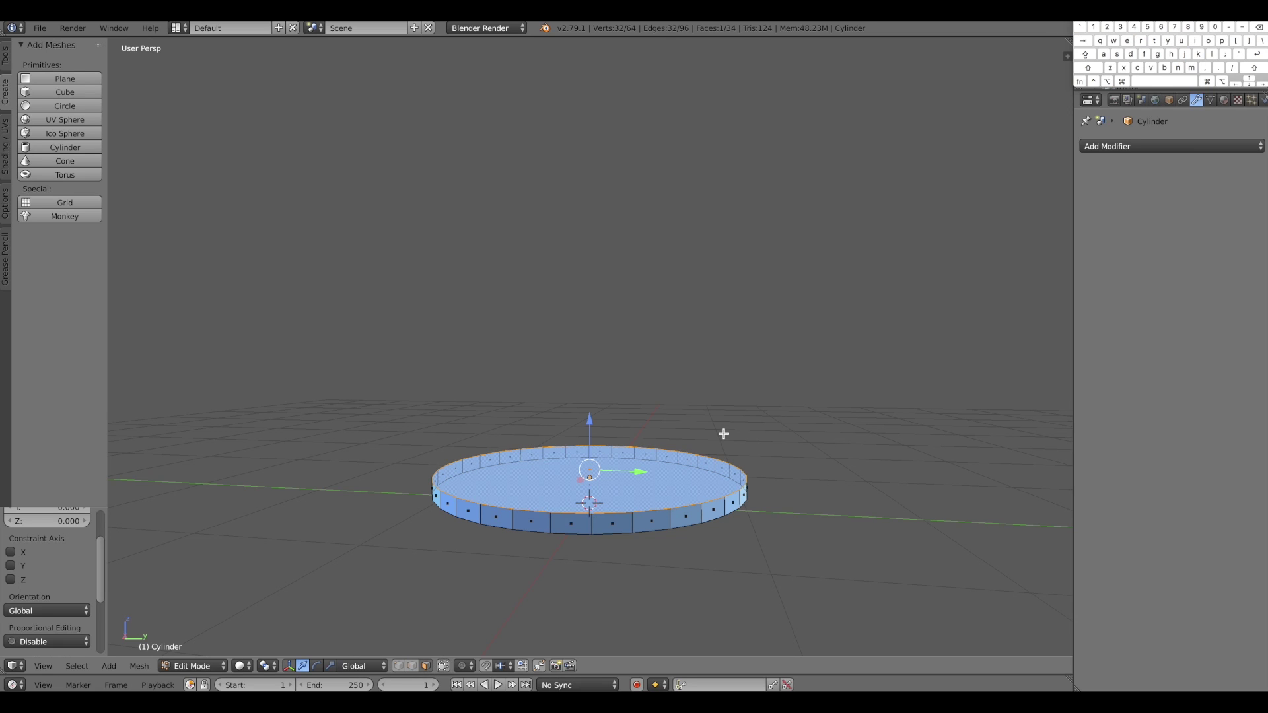
pyautogui.moveTo(743, 459); pyautogui.dragTo(681, 423, button='middle')
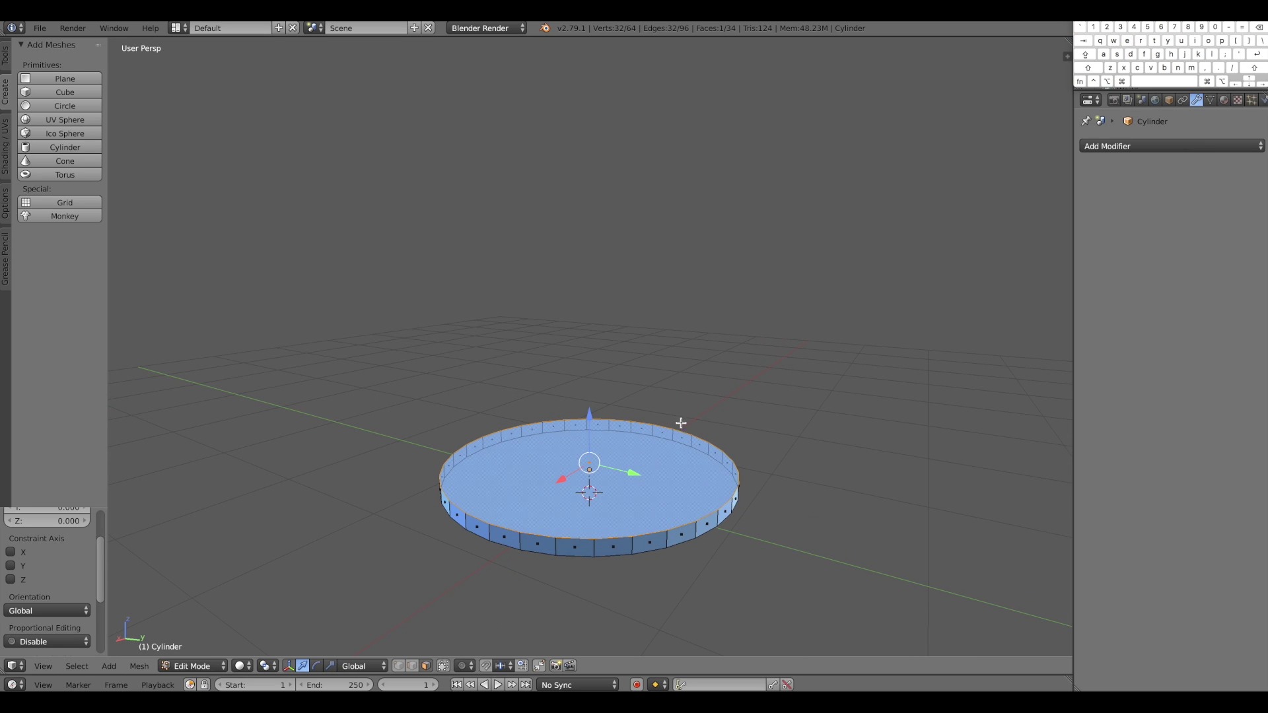
pyautogui.click(8, 61)
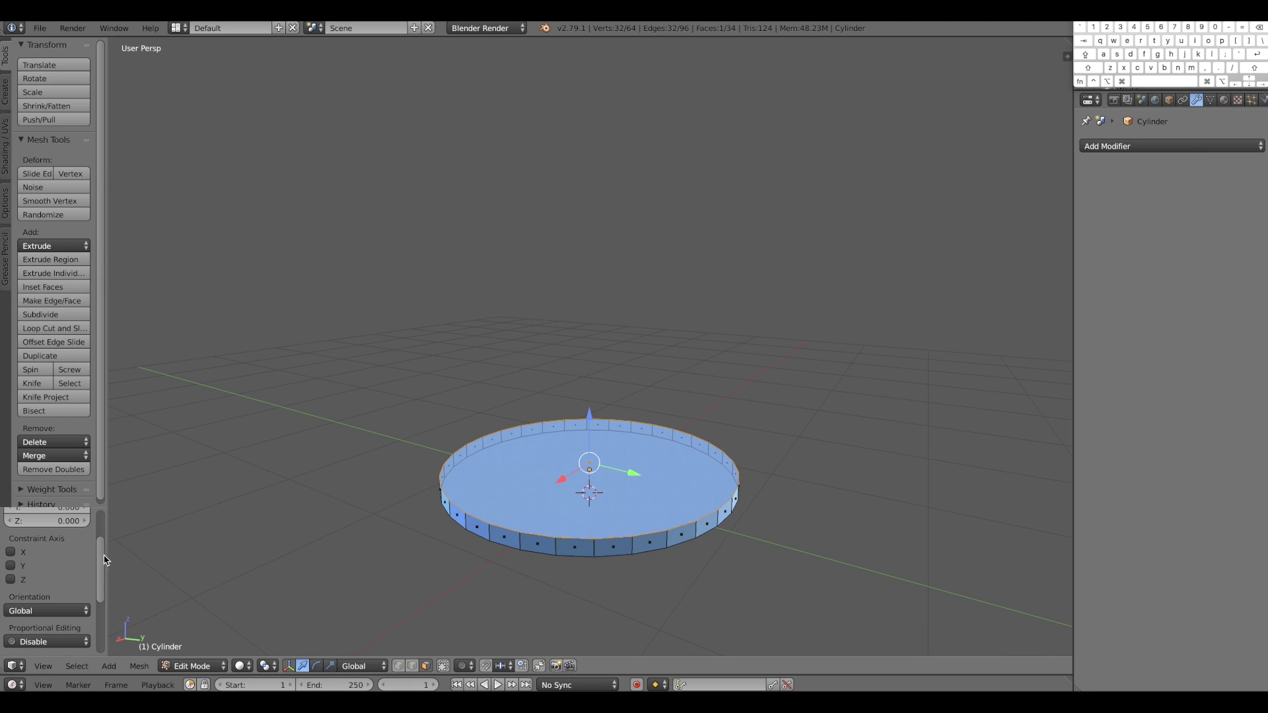
pyautogui.moveTo(104, 560); pyautogui.dragTo(105, 517)
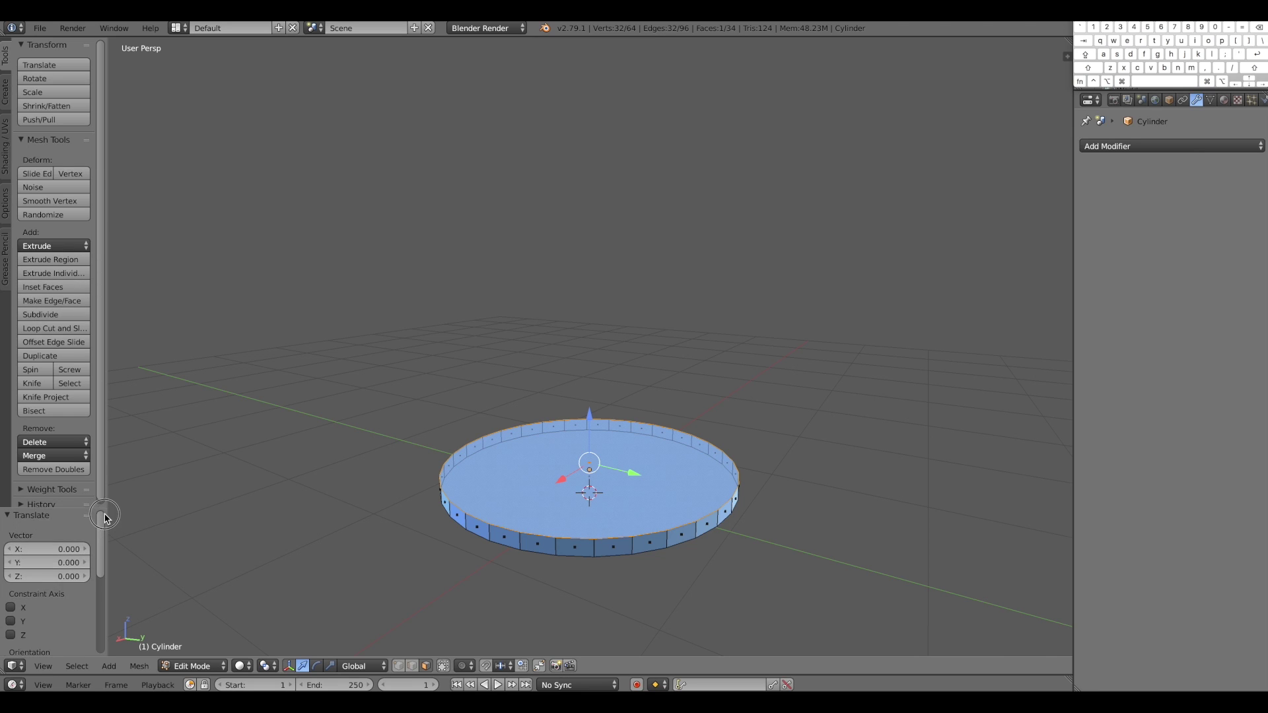
pyautogui.click(64, 264)
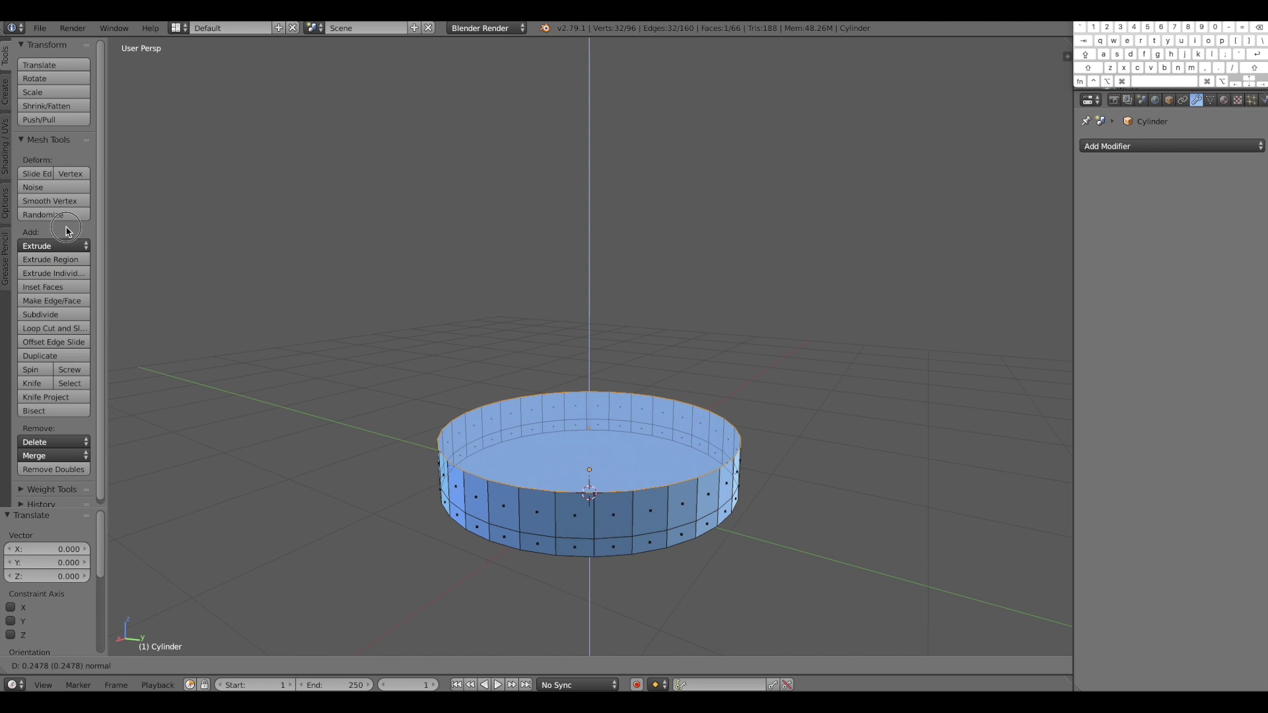
pyautogui.click(68, 230)
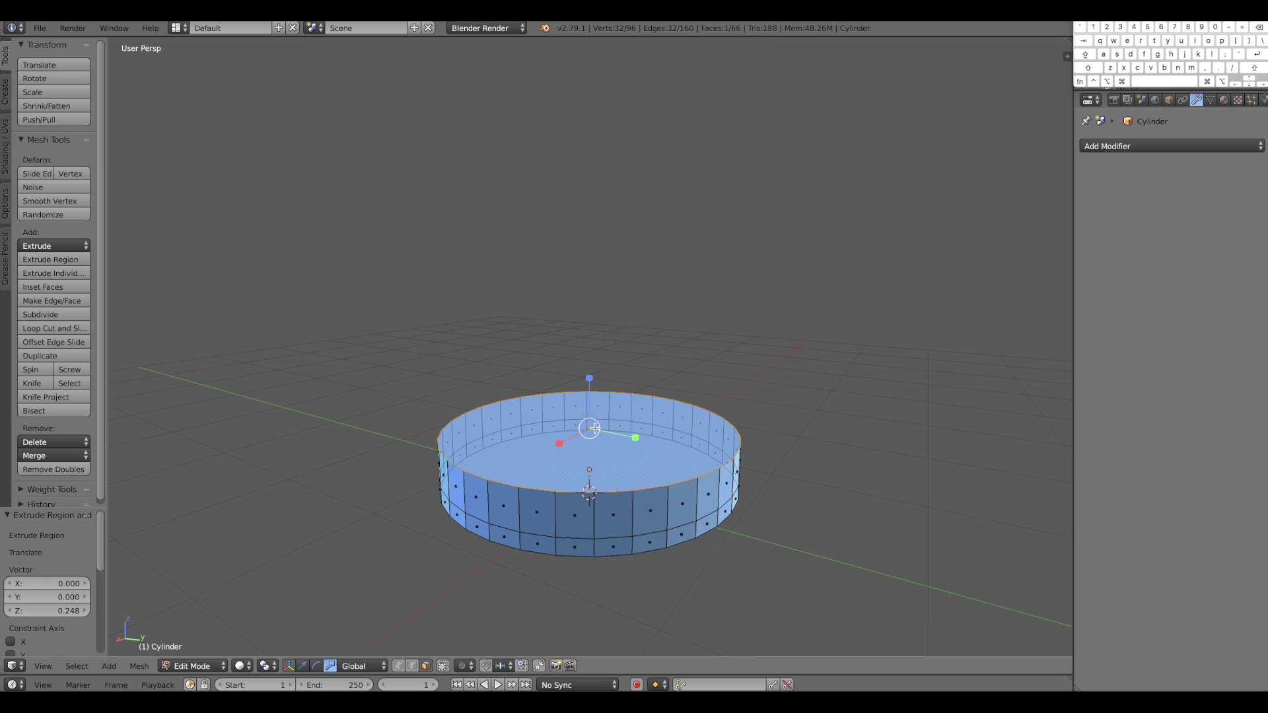
# Scale the extruded top face to 0.612 to taper the base inward
pyautogui.rightClick(598, 423)
pyautogui.rightClick(588, 427)
pyautogui.press('s')
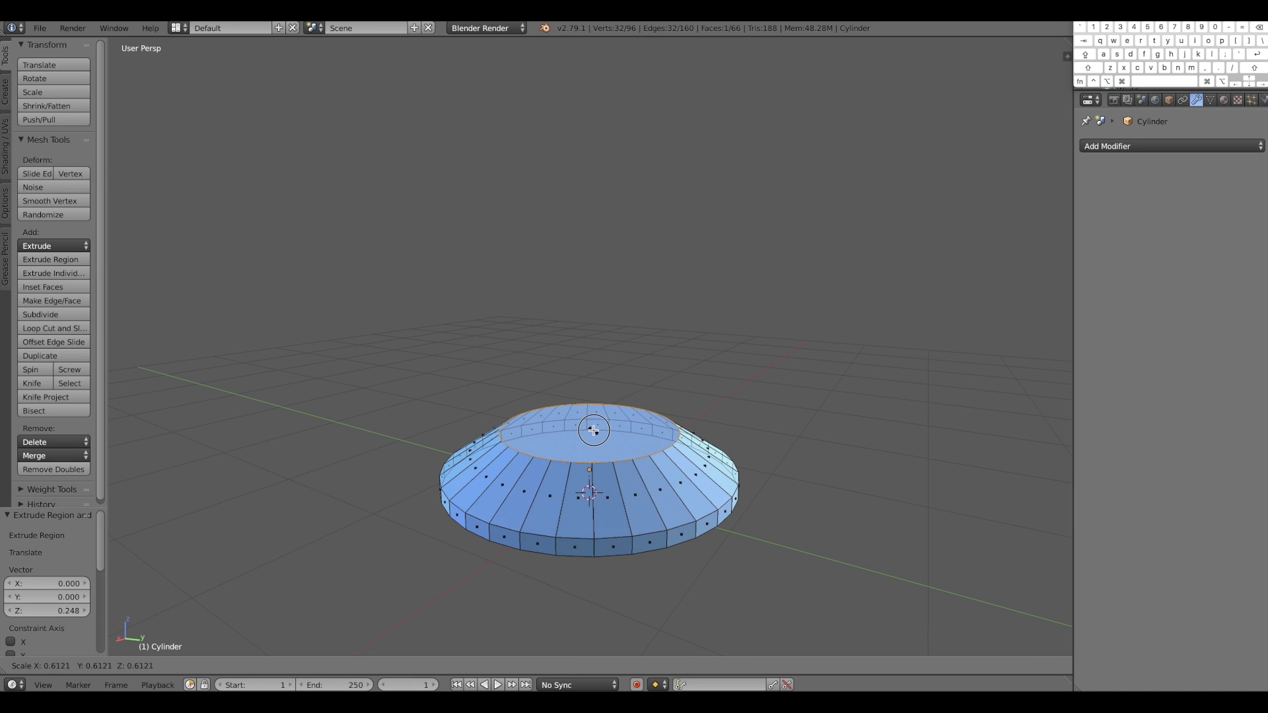
pyautogui.click(603, 426)
# Adjust the base's top face along Z, finishing with upward moves of 0.015 and 0.078
pyautogui.press('g')
pyautogui.press('z')
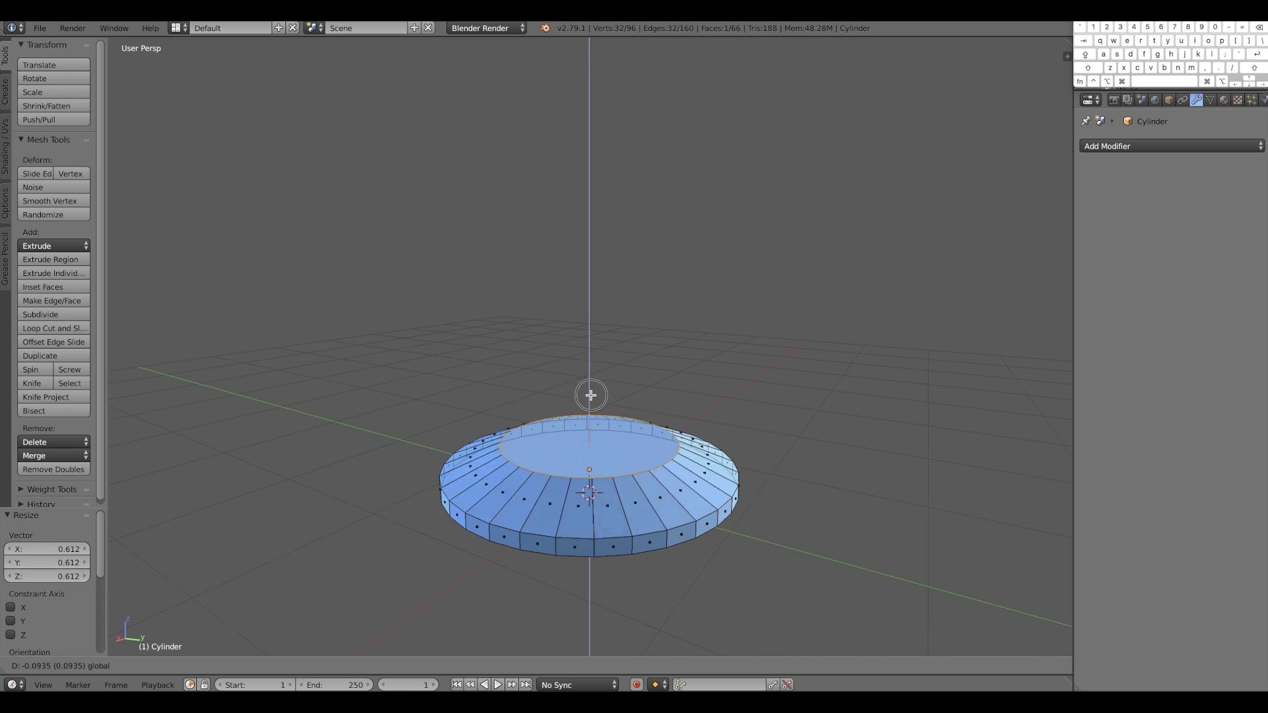
pyautogui.moveTo(591, 407); pyautogui.dragTo(591, 408)
pyautogui.hotkey('ctrl', 'alt', 'q')
pyautogui.scroll(2, 325, 547)
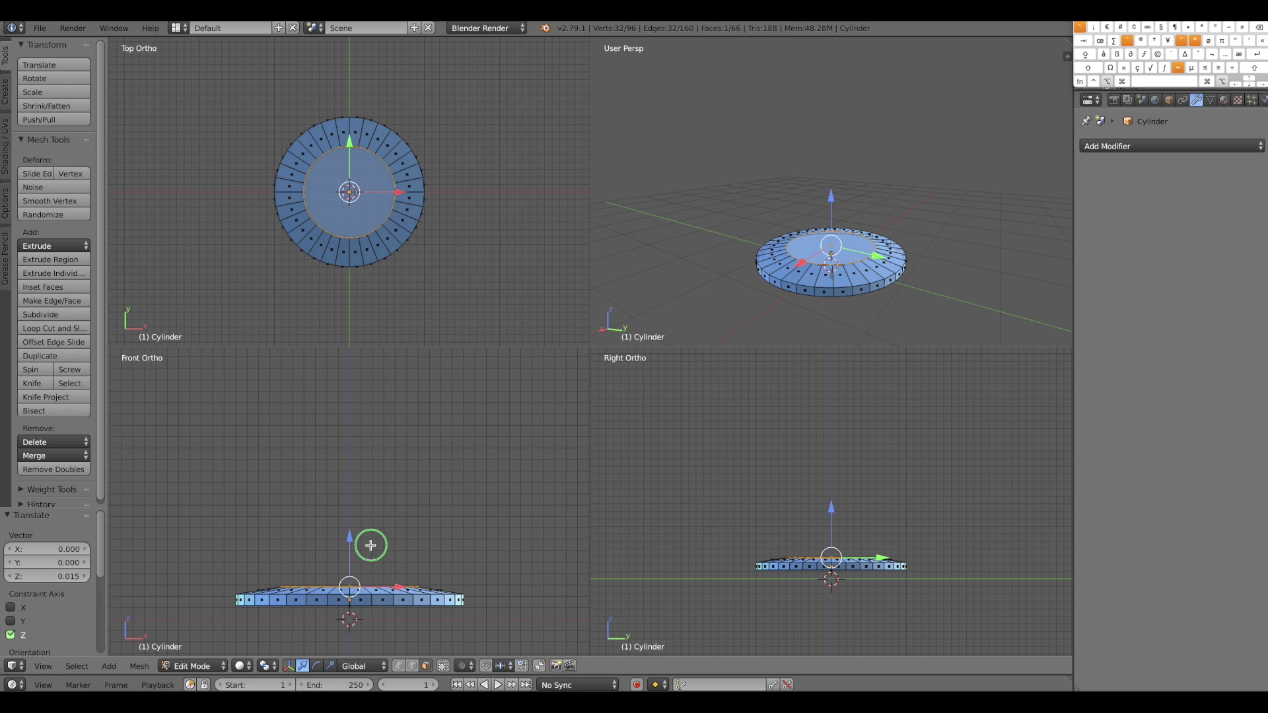
pyautogui.press('g')
pyautogui.press('z')
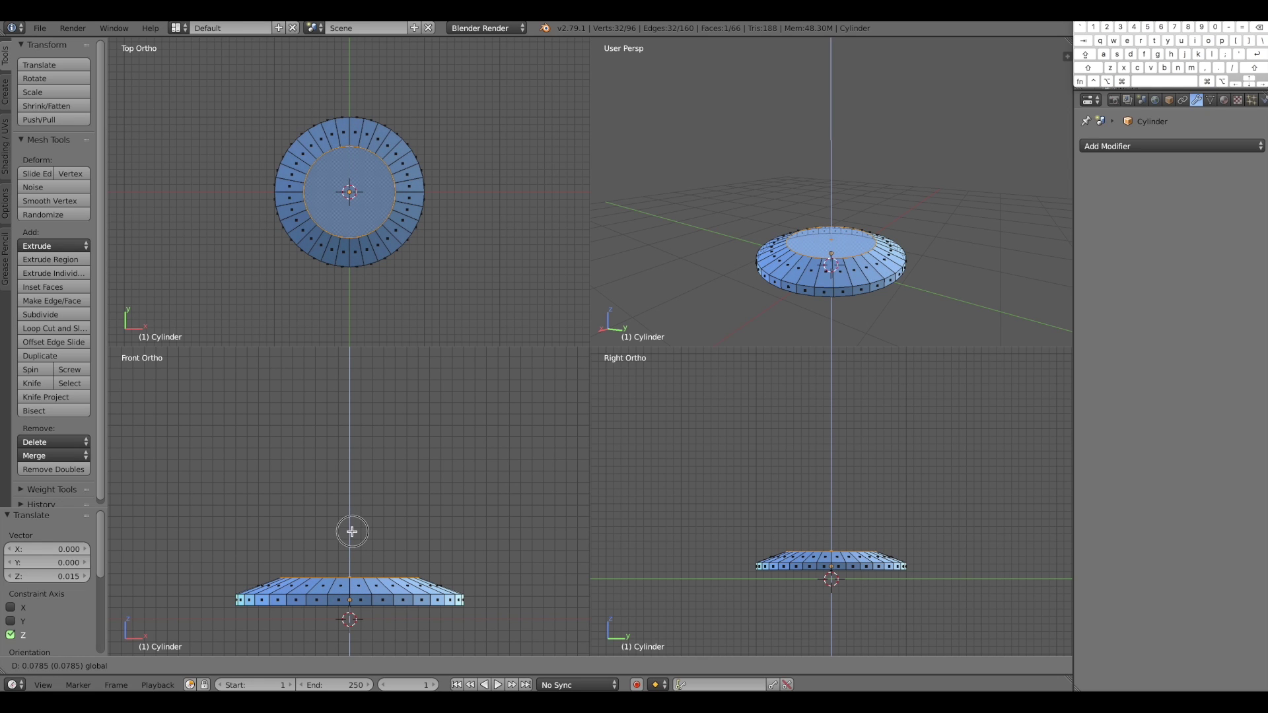
pyautogui.click(352, 531)
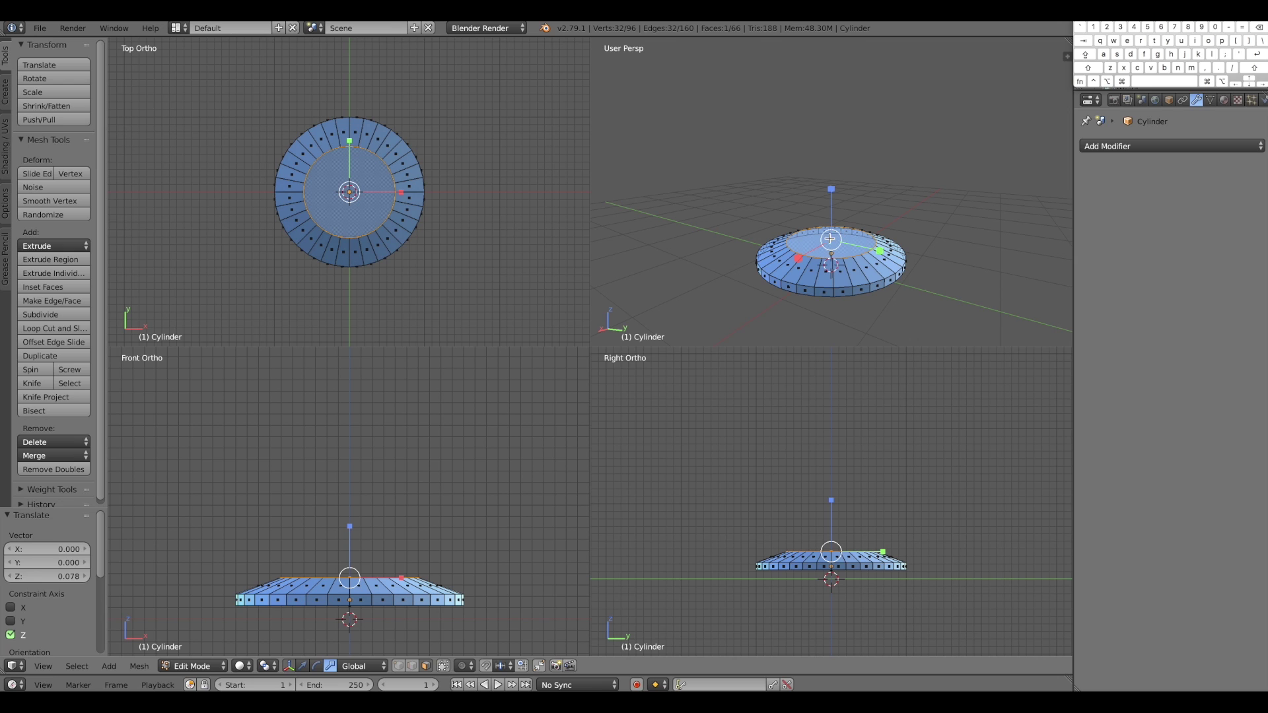
# Scale the base's top face to 0.248 and extrude it 1.364 upward as a narrow stem
pyautogui.press('s')
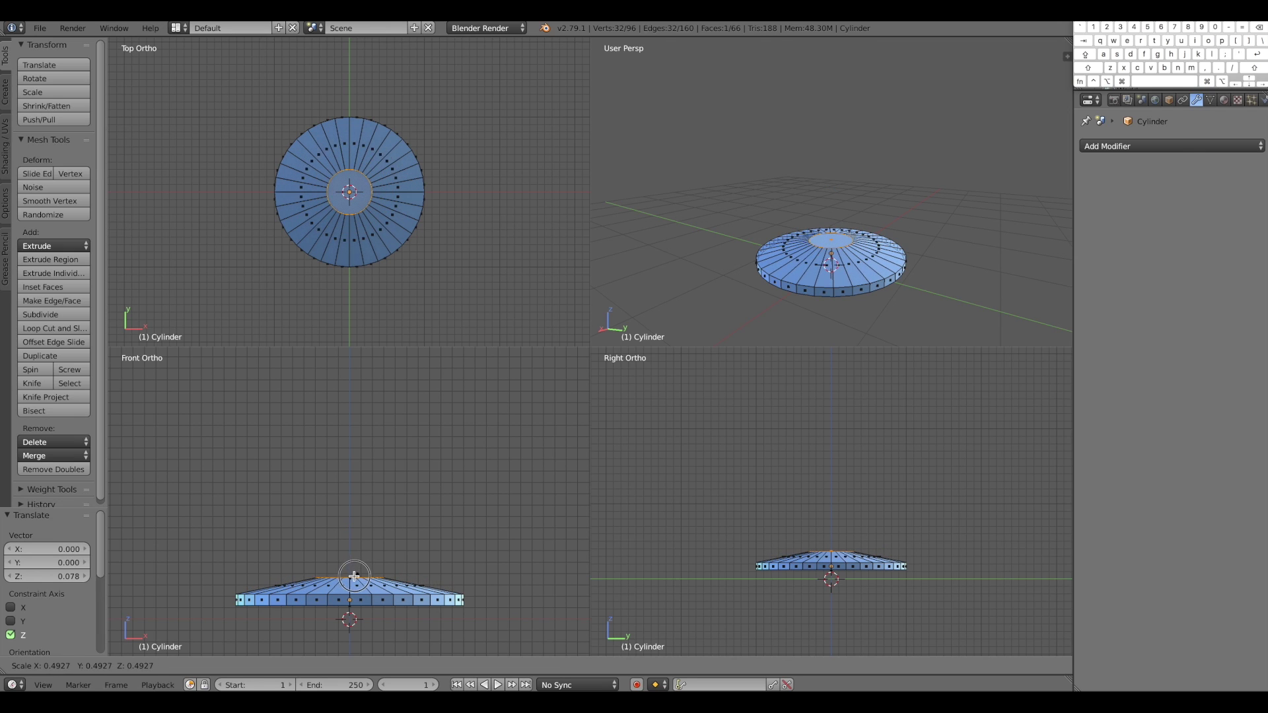
pyautogui.click(352, 579)
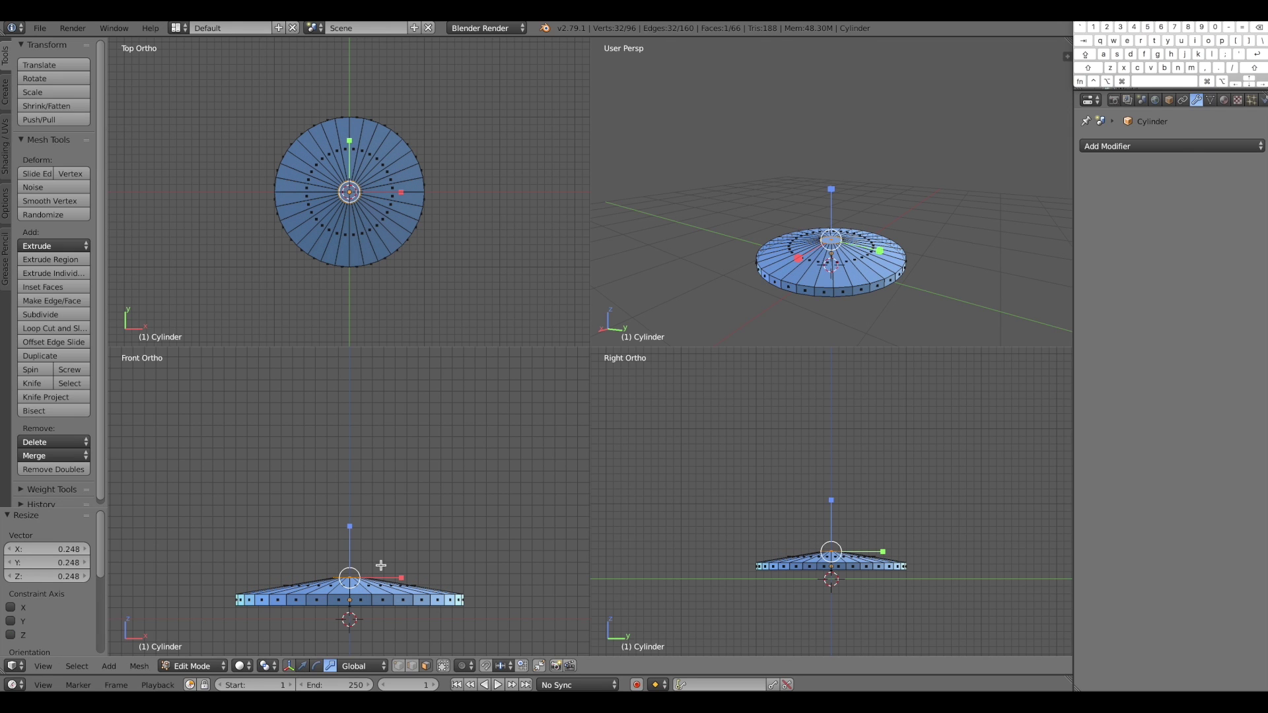
pyautogui.click(50, 260)
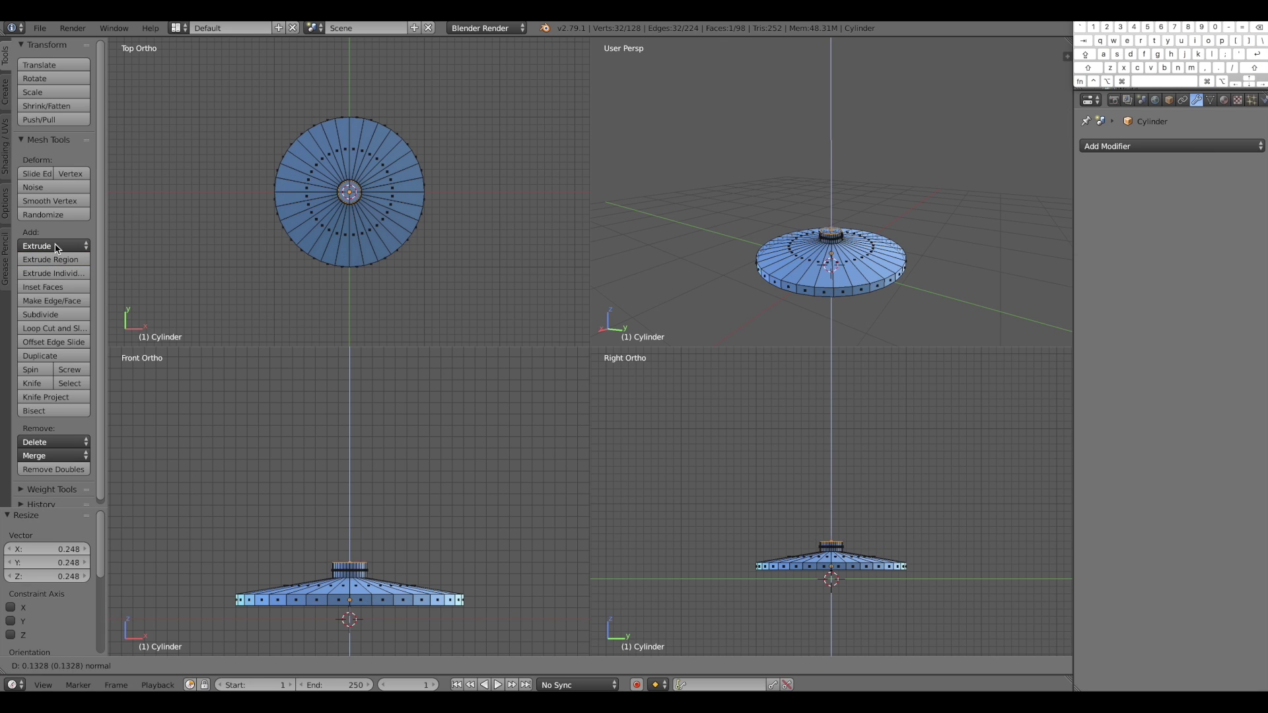
pyautogui.click(84, 116)
pyautogui.scroll(-3, 486, 538)
pyautogui.keyDown('shift'); pyautogui.scroll(5, 488, 557); pyautogui.keyUp('shift')
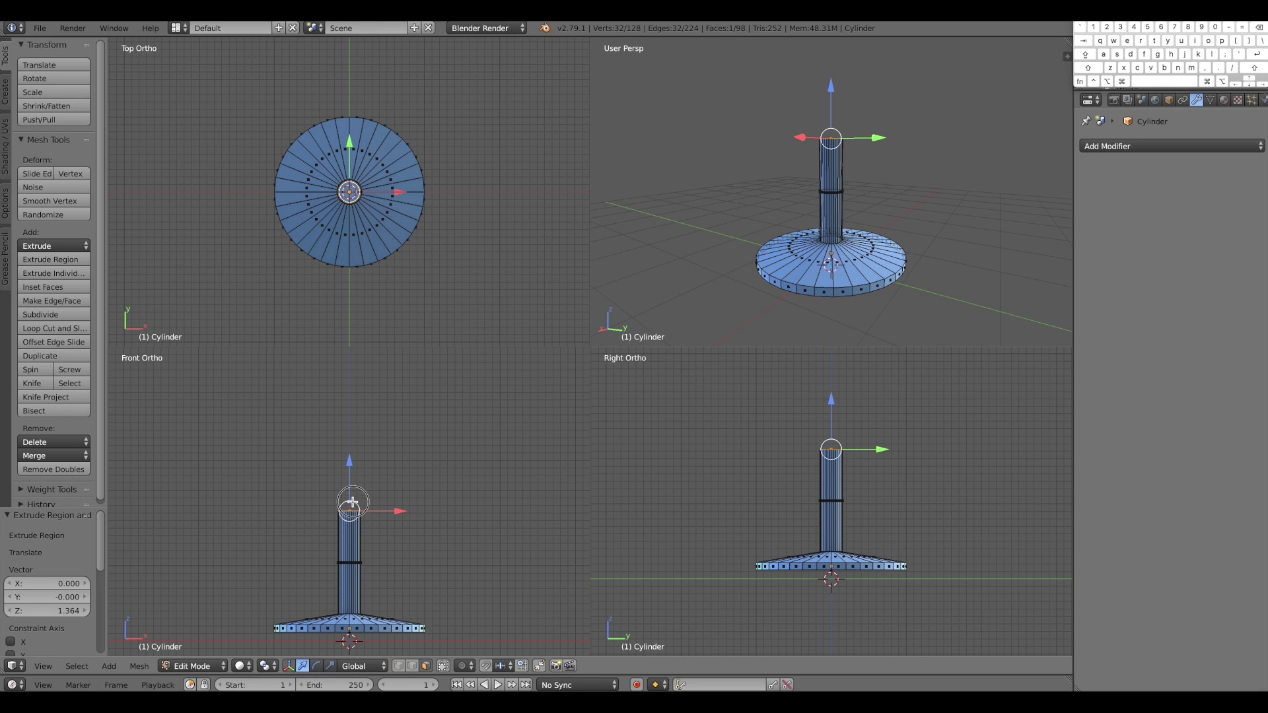
# Raise the stem's top face 0.091 along Z, reselect it and extrude it a further 0.364 upward
pyautogui.moveTo(349, 462); pyautogui.dragTo(350, 456)
pyautogui.press('a')
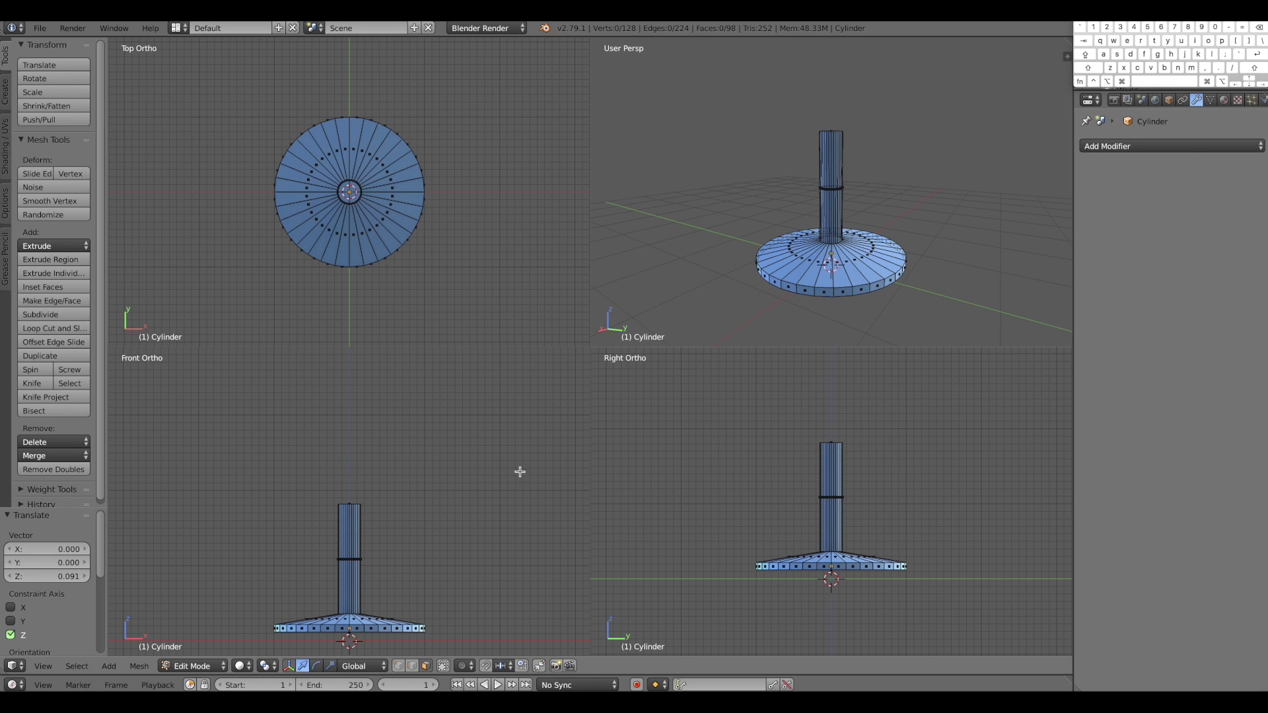
pyautogui.moveTo(796, 109); pyautogui.dragTo(925, 165)
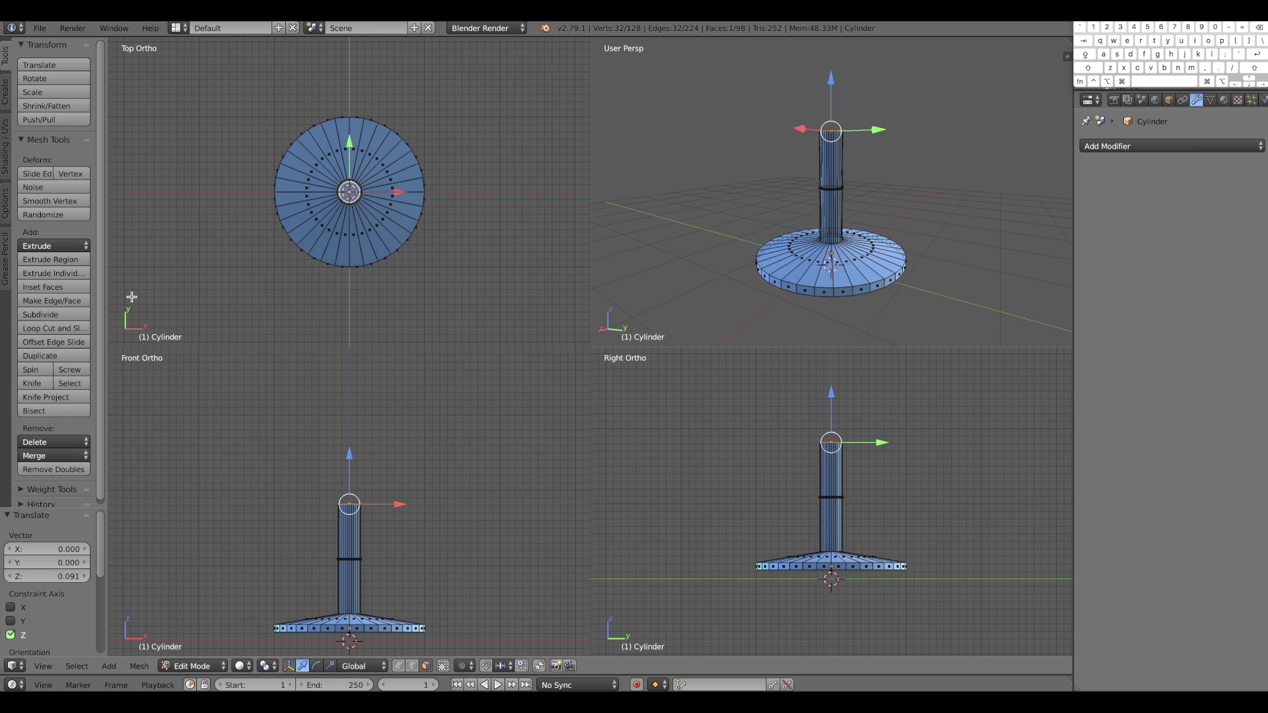
pyautogui.click(44, 260)
pyautogui.click(51, 231)
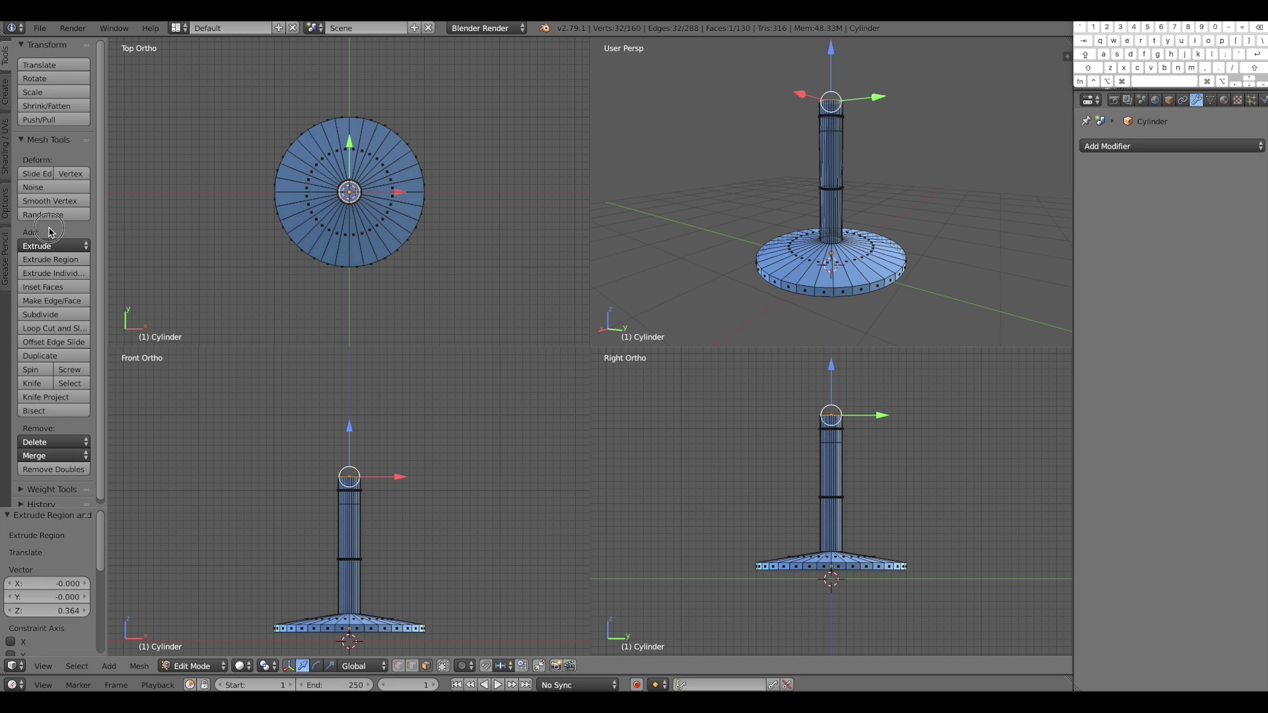
# Scale the stem's newly extruded top face by 6.923 to flare it into the bottom of the bowl
pyautogui.press('e')
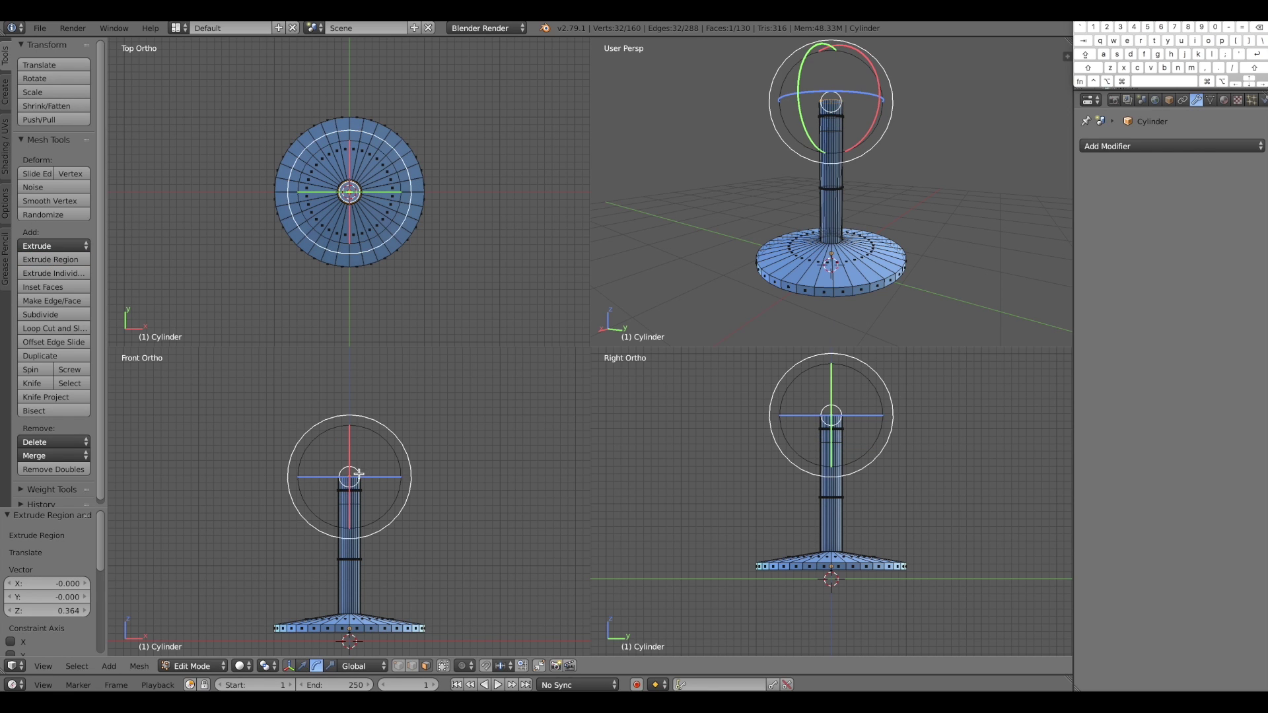
pyautogui.hotkey('ctrl', 'space')
pyautogui.press('s')
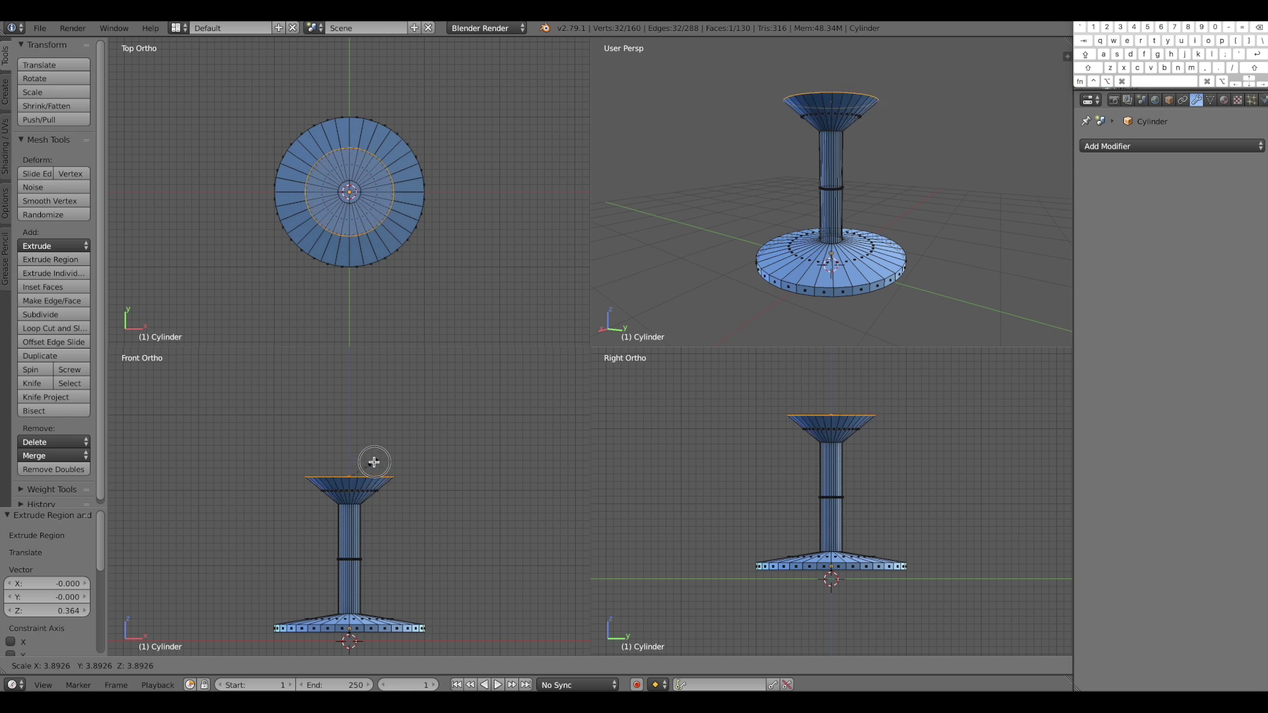
pyautogui.click(390, 453)
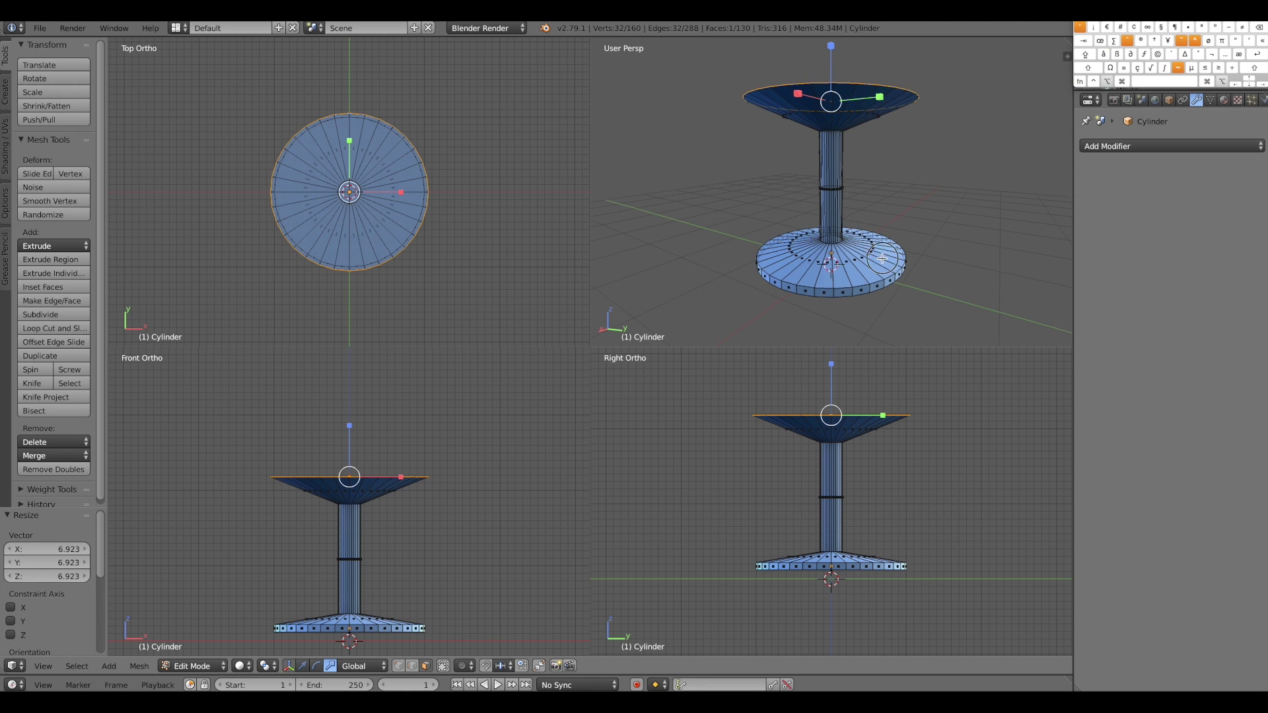
# Extrude the flared top face 1.222 upward to form the lower wall of the bowl
pyautogui.keyDown('alt'); pyautogui.moveTo(881, 258); pyautogui.dragTo(873, 276); pyautogui.keyUp('alt')
pyautogui.keyDown('shift'); pyautogui.scroll(3, 897, 298); pyautogui.keyUp('shift')
pyautogui.hotkey('ctrl', 'alt', 'q')
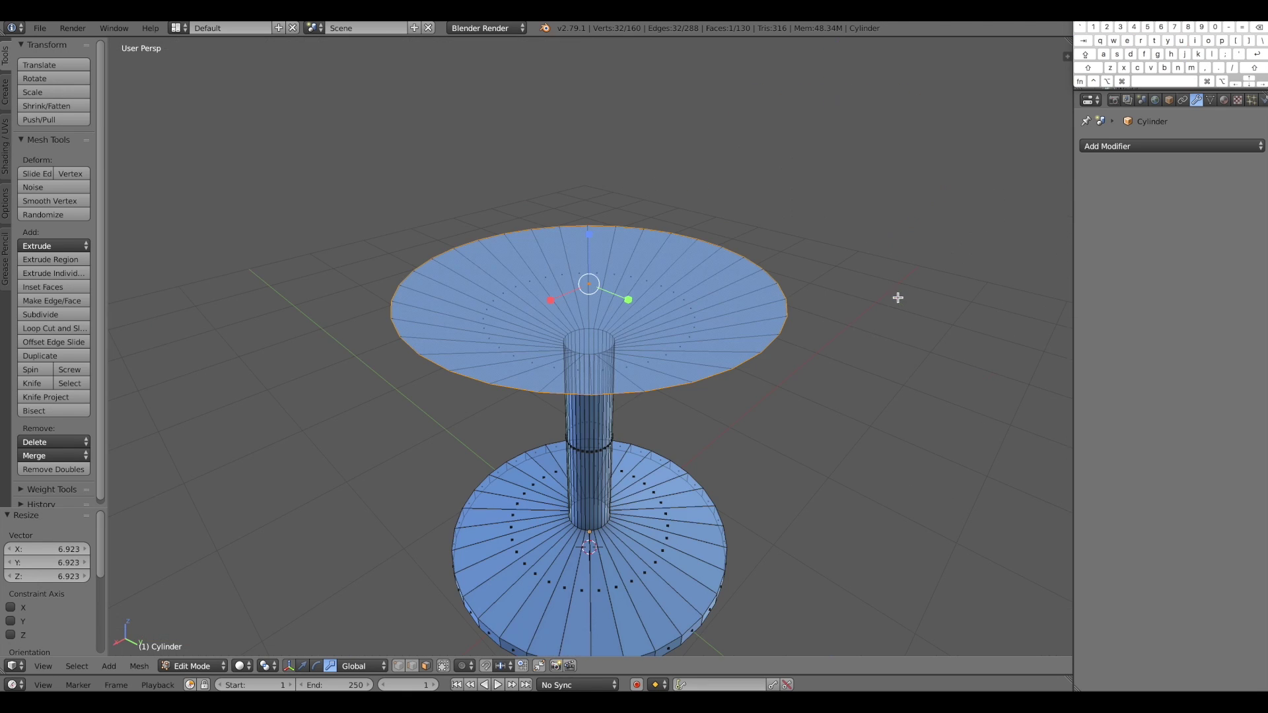
pyautogui.moveTo(706, 440)
pyautogui.keyDown('alt'); pyautogui.mouseDown()
pyautogui.moveTo(708, 424)
pyautogui.moveTo(704, 442)
pyautogui.mouseUp(); pyautogui.keyUp('alt')
pyautogui.scroll(-2, 698, 436)
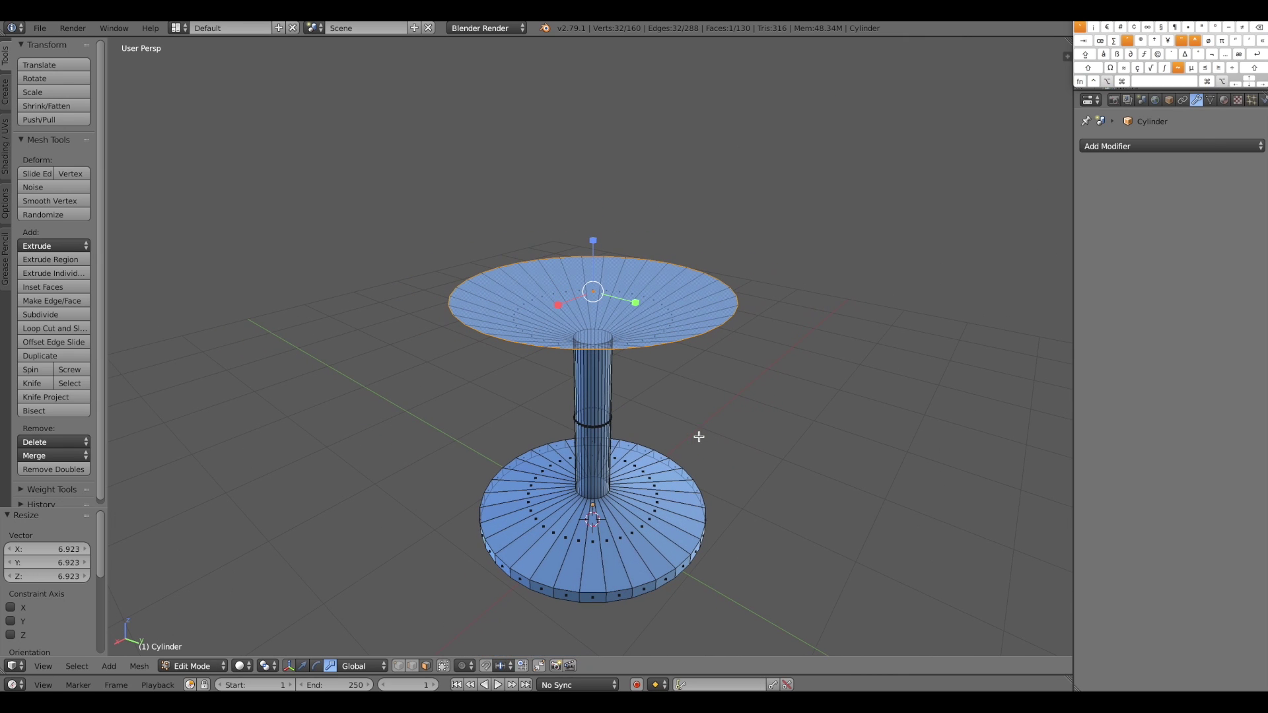
pyautogui.press('e')
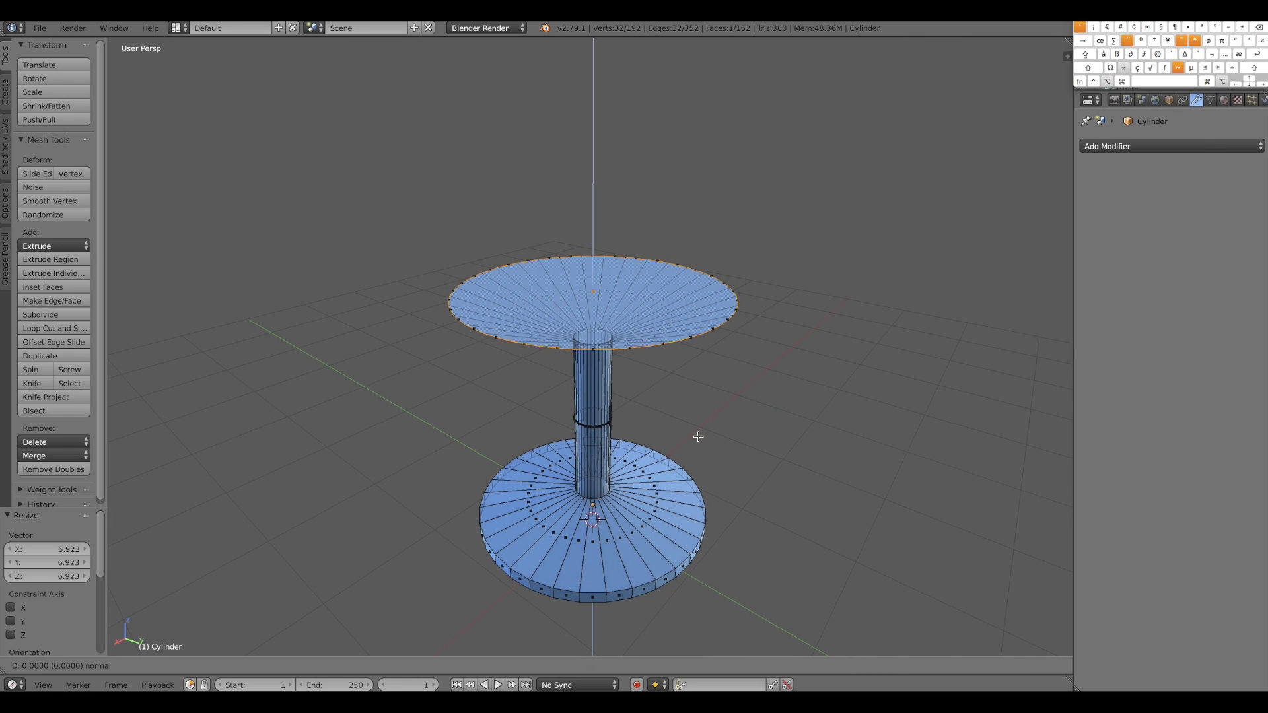
pyautogui.click(712, 258)
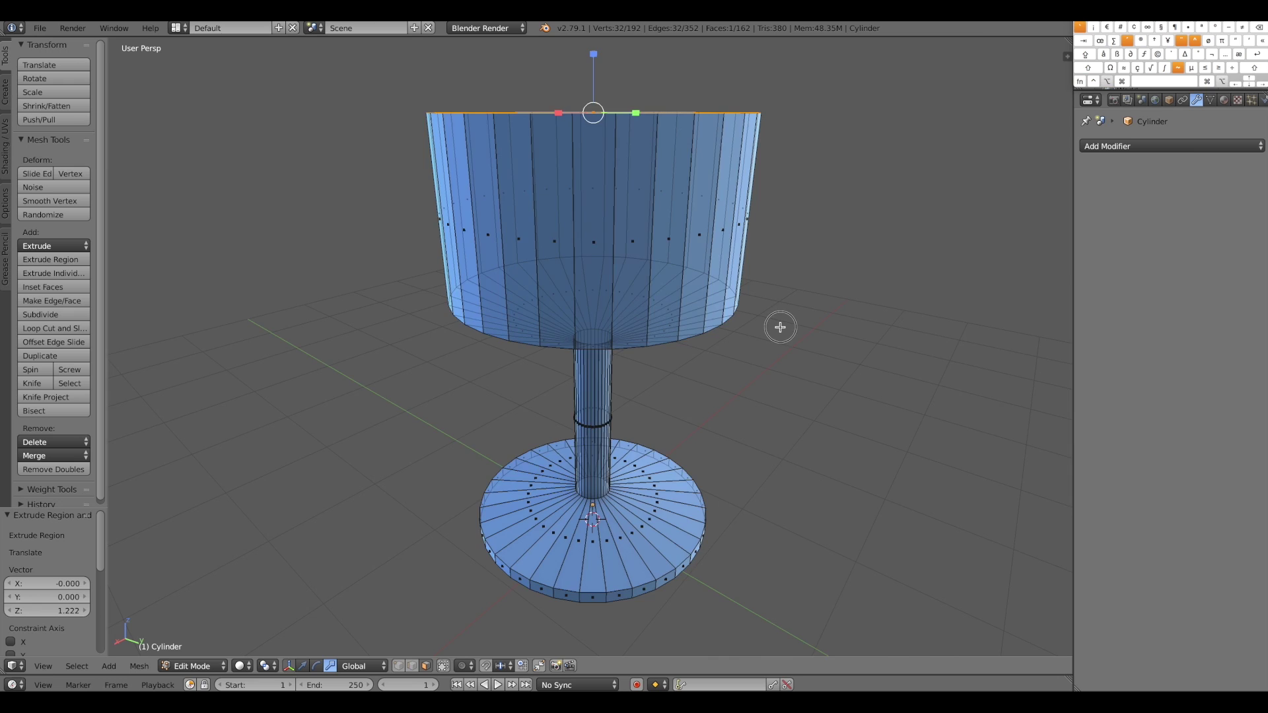
# Scale the bowl's top face by 1.323 and extrude it 1.226 upward to form the upper wall
pyautogui.keyDown('alt'); pyautogui.moveTo(779, 327); pyautogui.dragTo(777, 331); pyautogui.keyUp('alt')
pyautogui.scroll(-3, 776, 332)
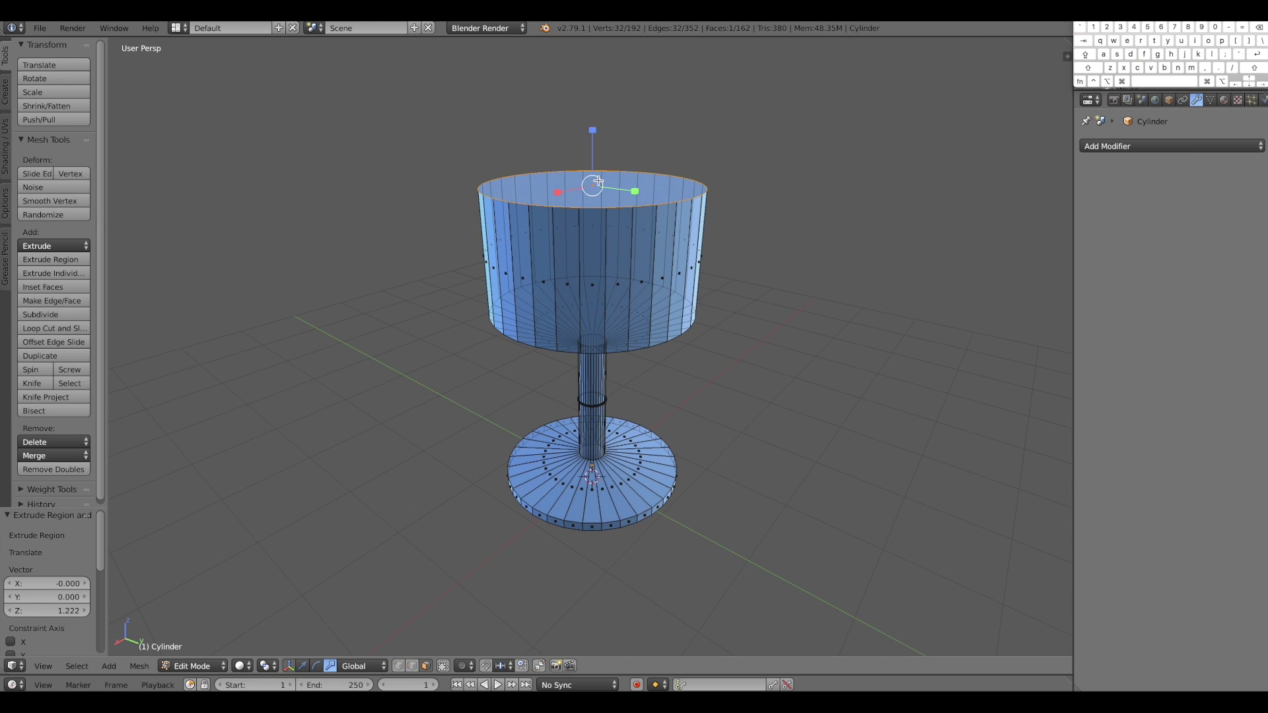
pyautogui.press('s')
pyautogui.click(632, 202)
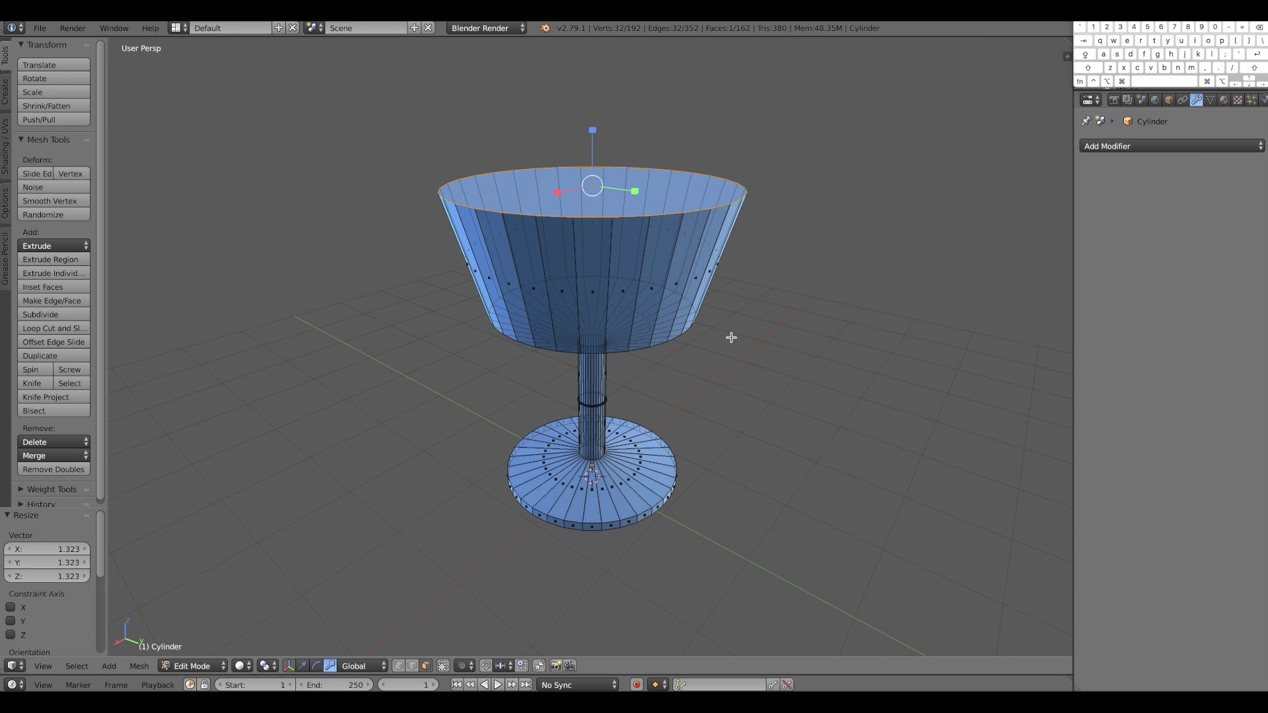
pyautogui.press('e')
pyautogui.click(773, 213)
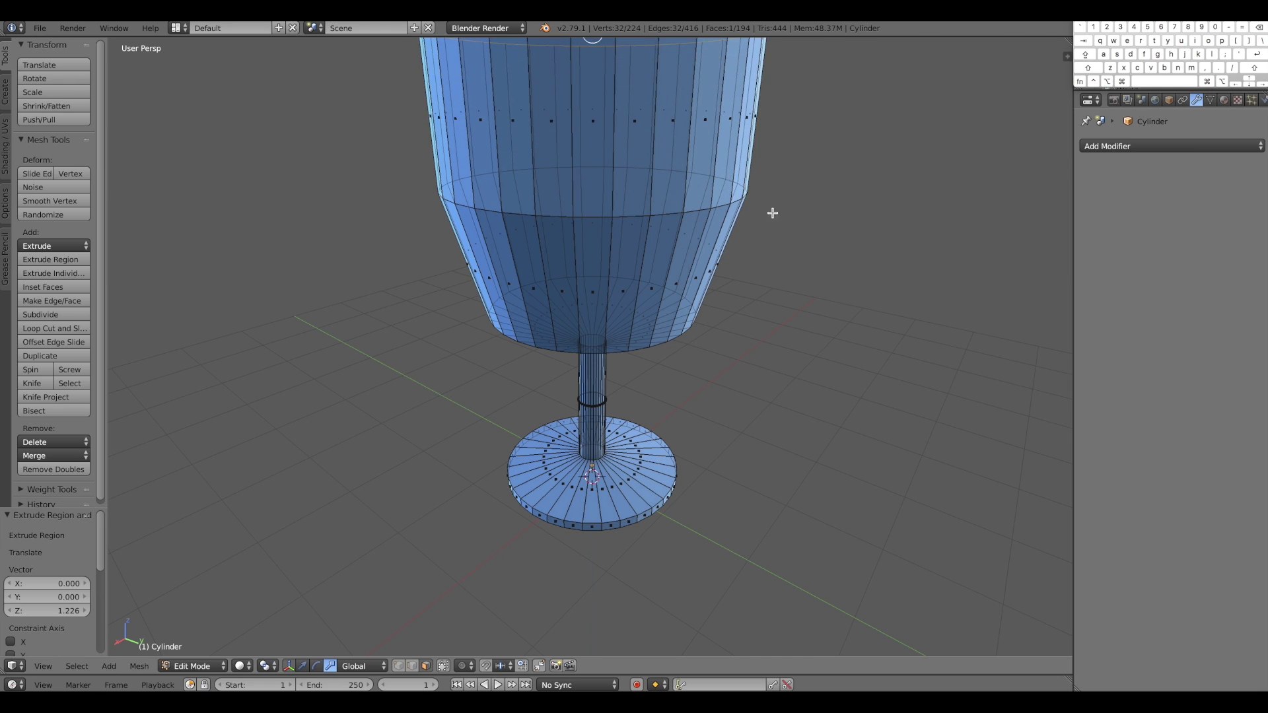
pyautogui.scroll(-3, 797, 308)
pyautogui.keyDown('alt'); pyautogui.moveTo(797, 308); pyautogui.dragTo(758, 323); pyautogui.keyUp('alt')
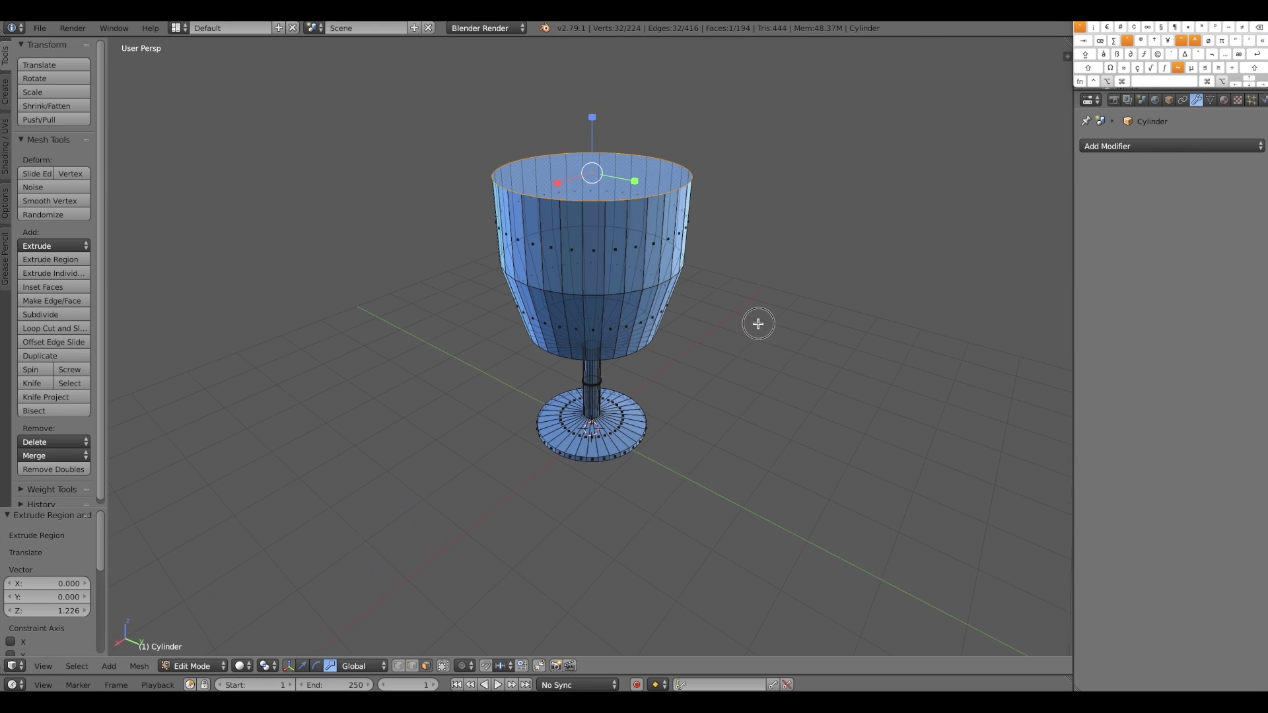
# Inspect the goblet's top from above in Object Mode, and return to Edit Mode
pyautogui.click(195, 674)
pyautogui.click(198, 645)
pyautogui.keyDown('alt'); pyautogui.moveTo(482, 512); pyautogui.dragTo(571, 324); pyautogui.keyUp('alt')
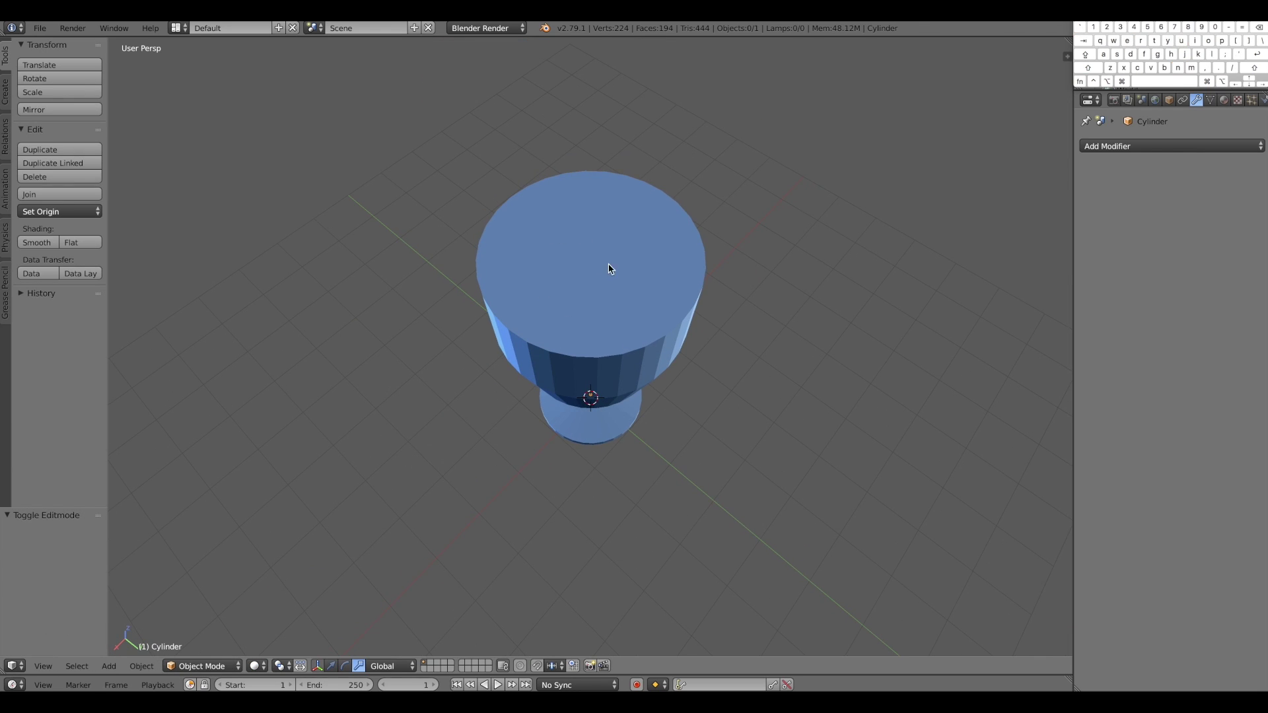
pyautogui.moveTo(609, 267)
pyautogui.keyDown('alt'); pyautogui.mouseDown()
pyautogui.moveTo(662, 370)
pyautogui.moveTo(660, 350)
pyautogui.moveTo(657, 405)
pyautogui.moveTo(617, 413)
pyautogui.moveTo(632, 453)
pyautogui.moveTo(603, 487)
pyautogui.mouseUp(); pyautogui.keyUp('alt')
pyautogui.click(638, 275)
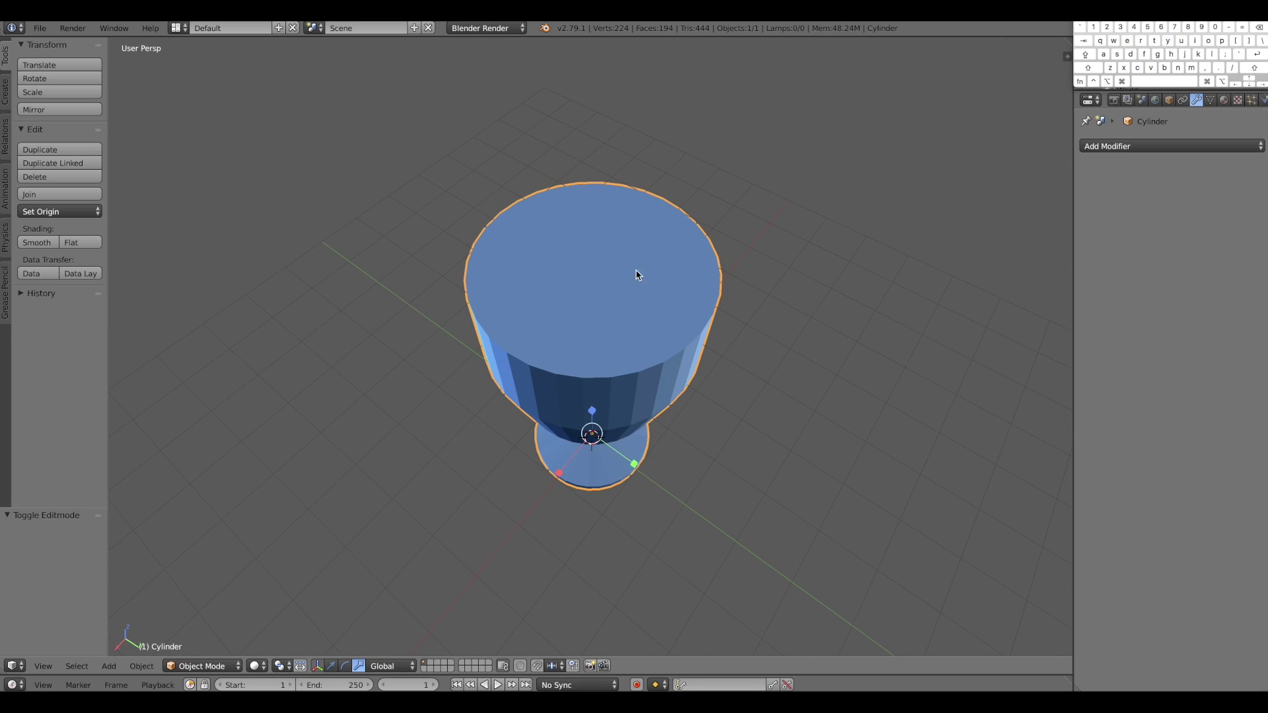
pyautogui.click(236, 672)
pyautogui.click(223, 627)
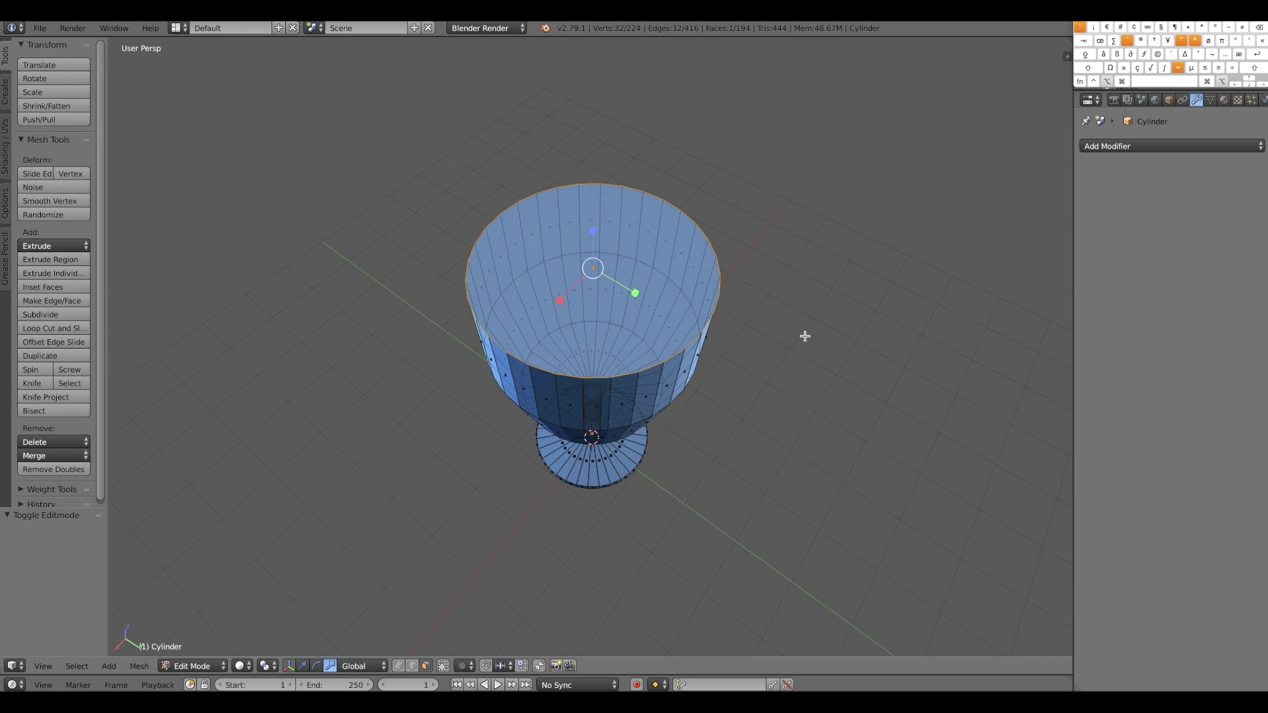
# Inset the bowl's top face with a thickness of 0.0834 to start the rim
pyautogui.keyDown('alt'); pyautogui.moveTo(803, 334); pyautogui.dragTo(801, 323); pyautogui.keyUp('alt')
pyautogui.scroll(1, 614, 188)
pyautogui.keyDown('alt'); pyautogui.moveTo(586, 189); pyautogui.dragTo(619, 285); pyautogui.keyUp('alt')
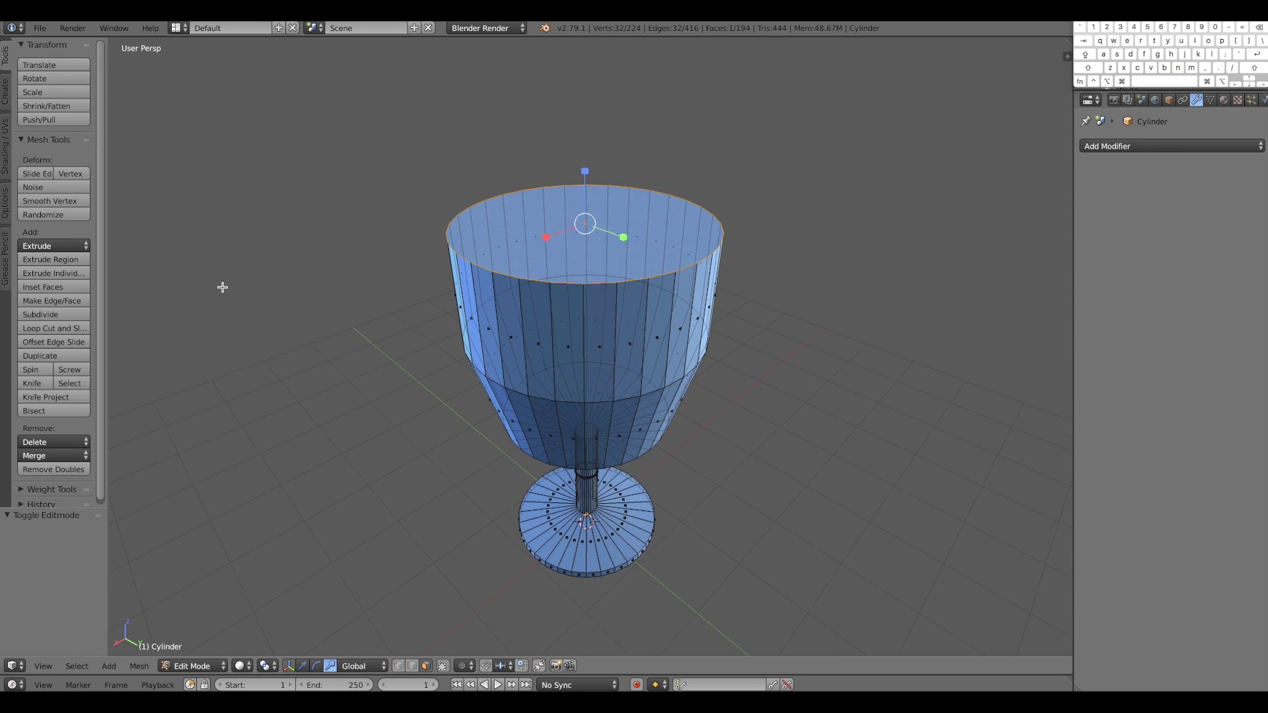
pyautogui.click(61, 289)
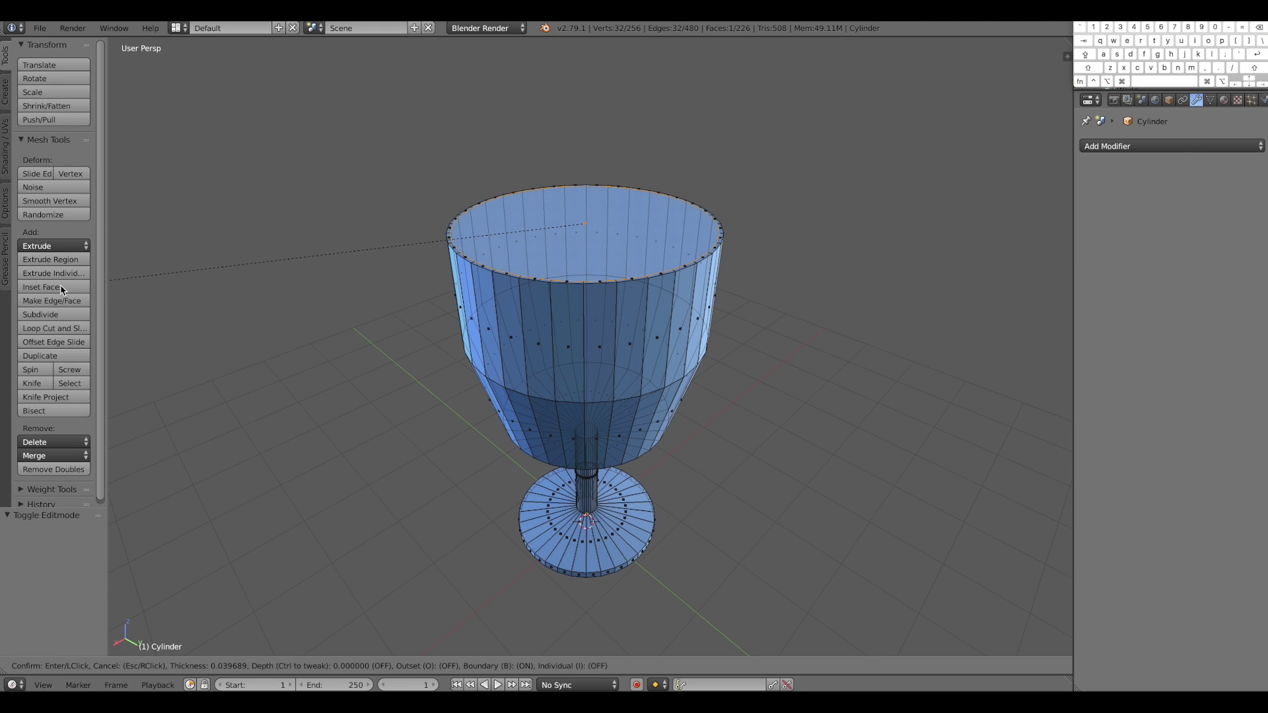
pyautogui.click(63, 288)
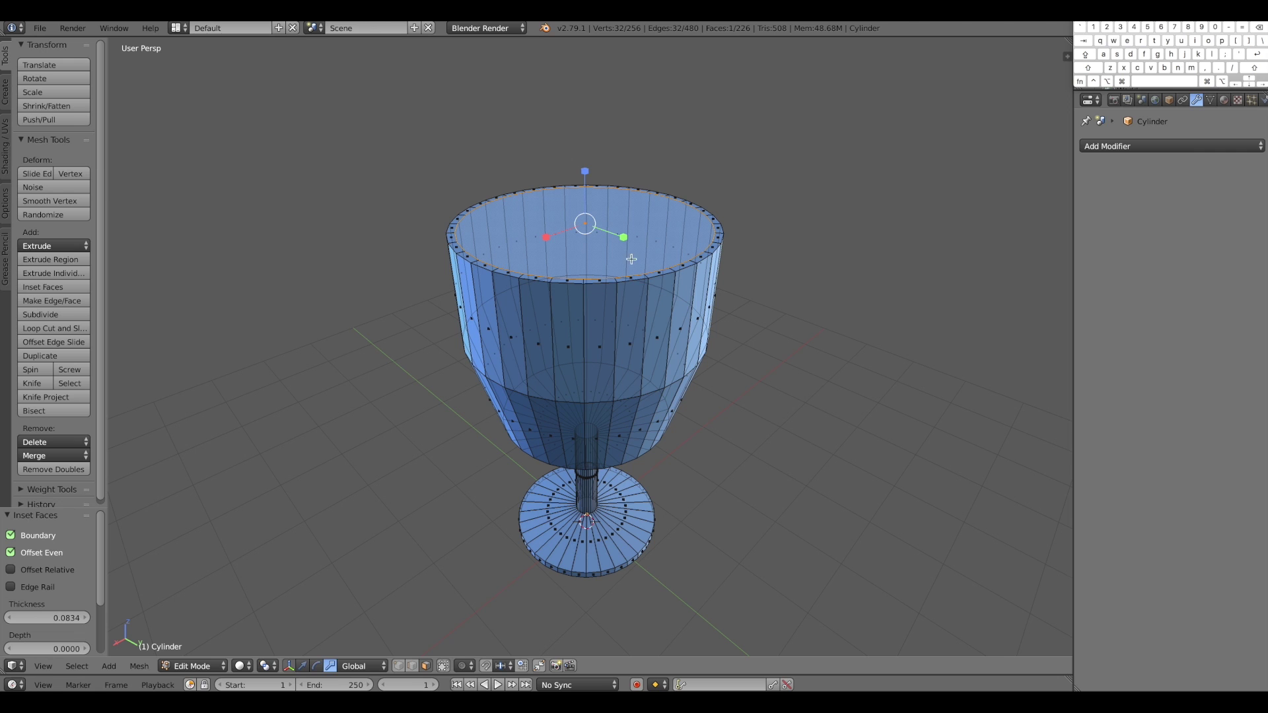
# Raise the inset top face 0.029 along Z to round the rim, and reselect the face
pyautogui.click(588, 177)
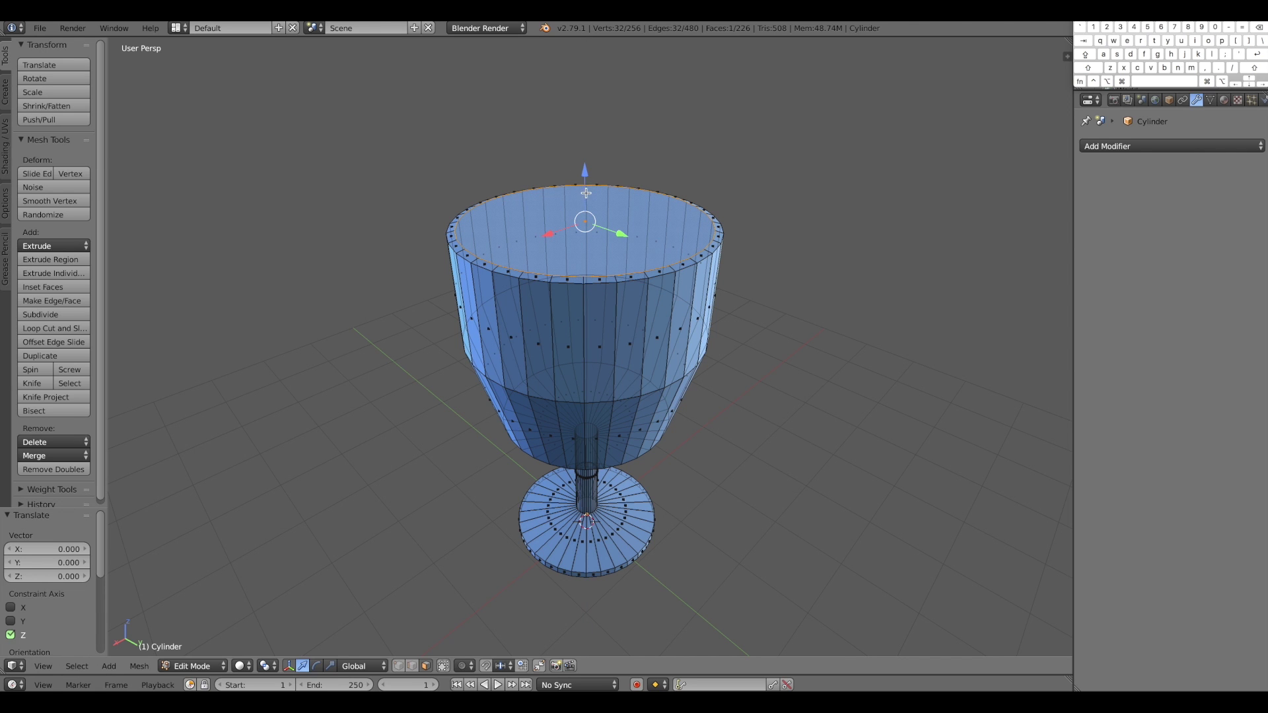
pyautogui.moveTo(585, 175); pyautogui.dragTo(585, 174)
pyautogui.press('a')
pyautogui.moveTo(781, 264)
pyautogui.keyDown('alt'); pyautogui.mouseDown()
pyautogui.moveTo(810, 252)
pyautogui.moveTo(794, 272)
pyautogui.mouseUp(); pyautogui.keyUp('alt')
pyautogui.moveTo(732, 284); pyautogui.dragTo(606, 212, button='middle')
pyautogui.rightClick(606, 214)
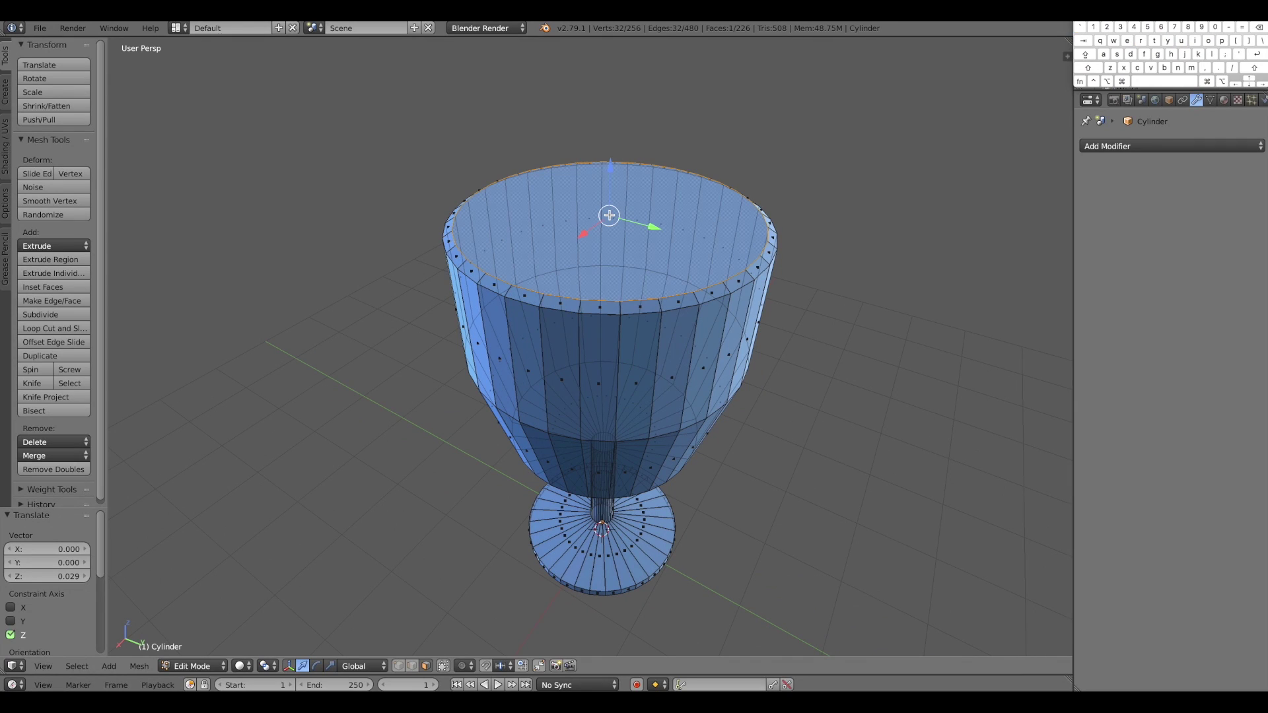
# Inset the top face again by 0.0693 and lower the inner face 0.036 along Z
pyautogui.click(48, 293)
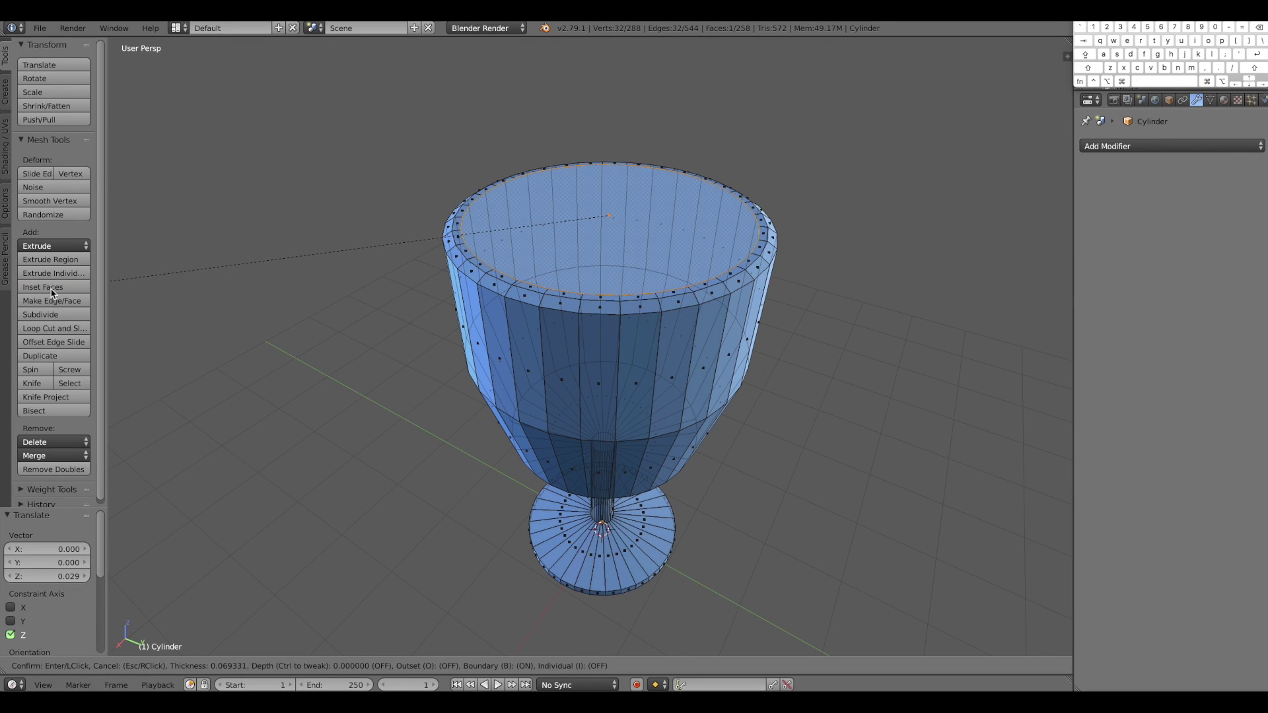
pyautogui.click(52, 293)
pyautogui.moveTo(577, 265); pyautogui.dragTo(557, 255, button='middle')
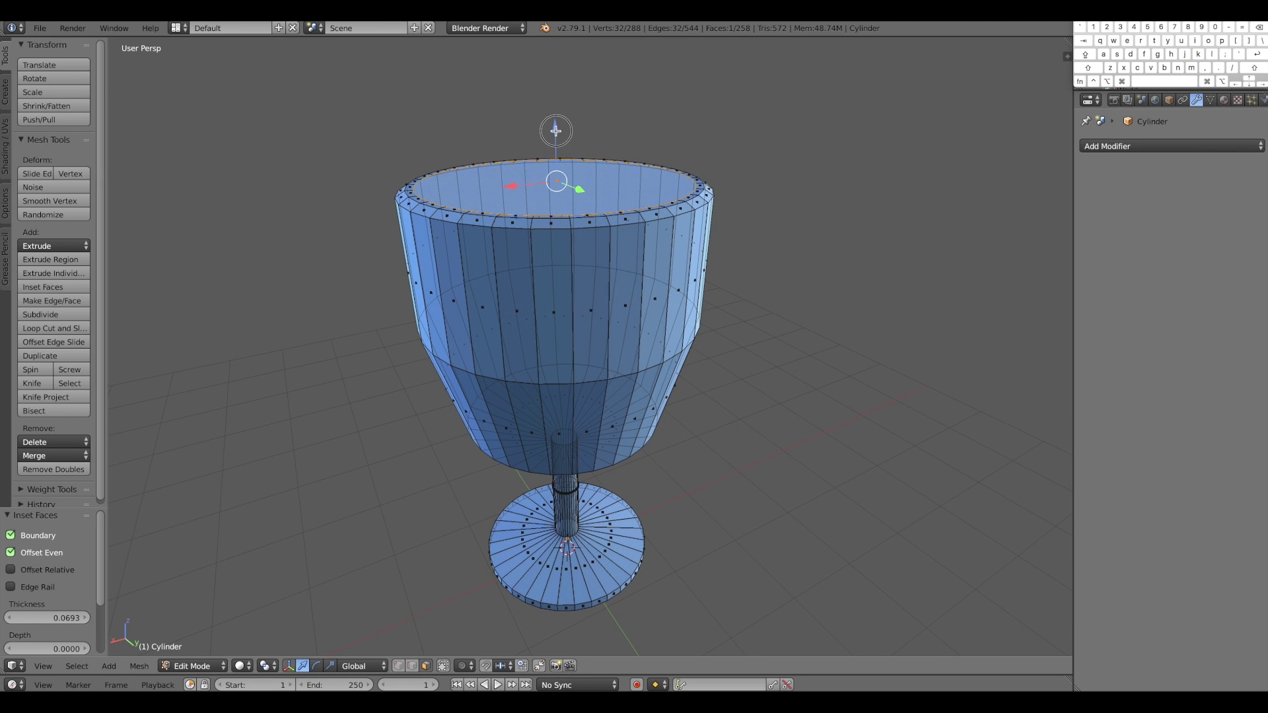
pyautogui.moveTo(556, 131); pyautogui.dragTo(555, 135)
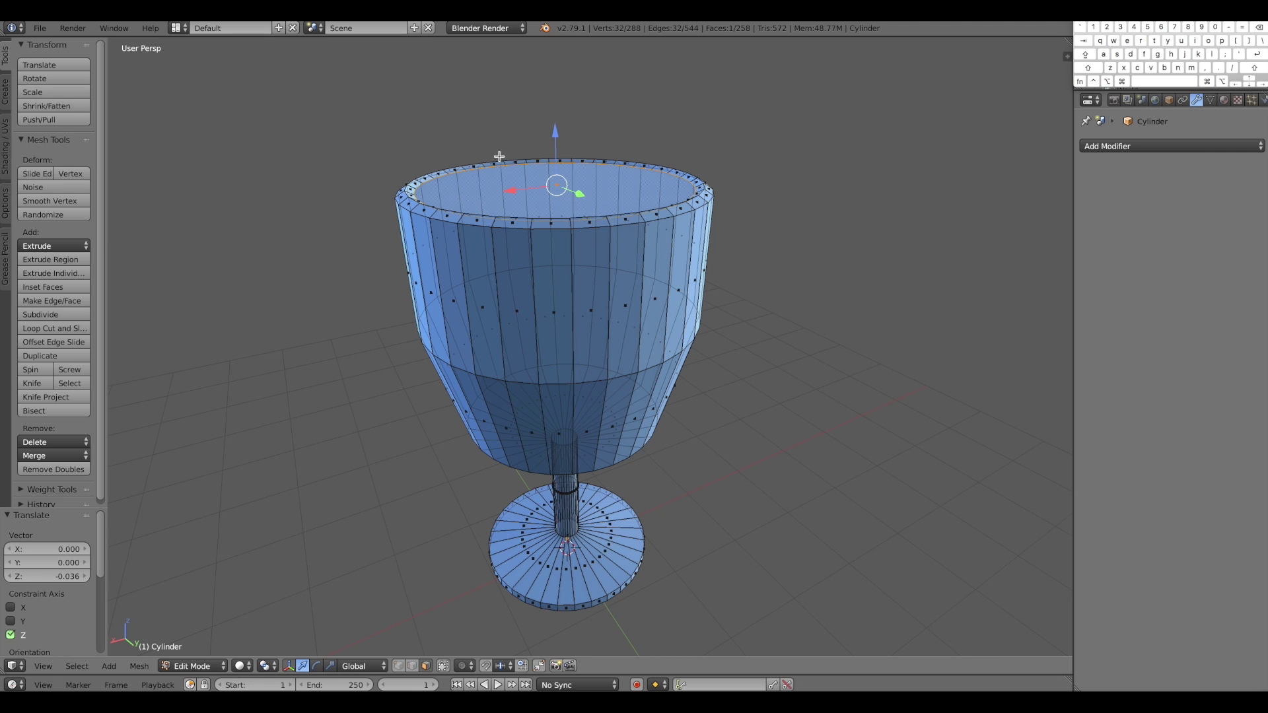
# Extrude the inner top face 1.658 downward into the bowl to hollow it out
pyautogui.click(53, 263)
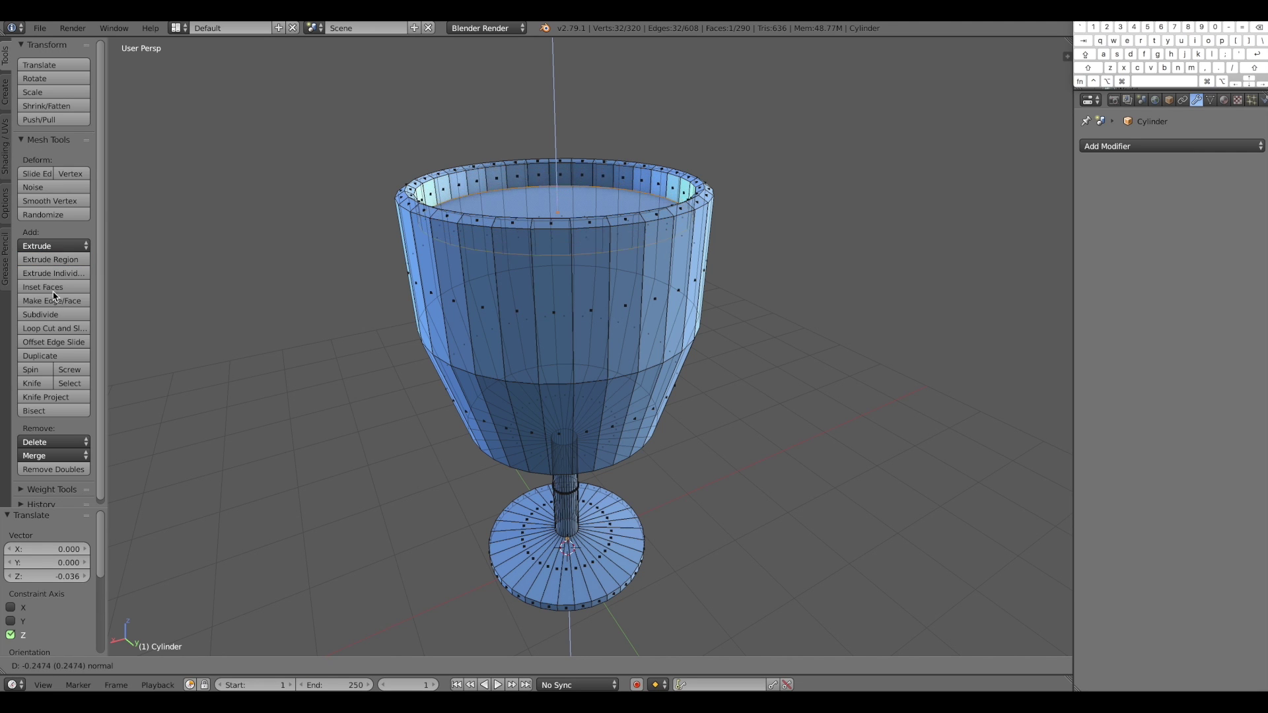
pyautogui.click(77, 426)
pyautogui.moveTo(481, 344); pyautogui.dragTo(449, 455, button='middle')
pyautogui.hotkey('ctrl', 'alt', 'q')
pyautogui.scroll(4, 420, 492)
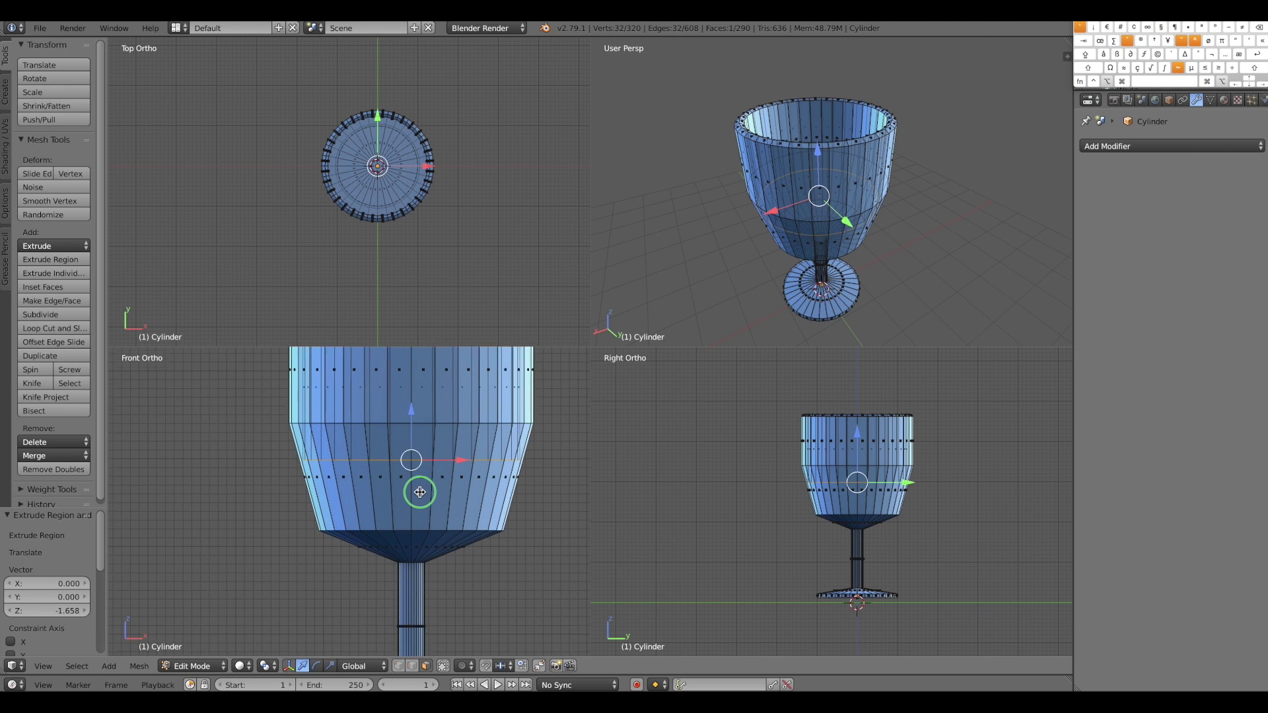
# In wireframe display, extrude the bowl's inner bottom face another 0.822 downward and scale it uniformly by 0.766 to follow the outer taper
pyautogui.press('z')
pyautogui.keyDown('ctrl'); pyautogui.keyDown('alt'); pyautogui.moveTo(428, 496); pyautogui.dragTo(437, 488); pyautogui.keyUp('alt'); pyautogui.keyUp('ctrl')
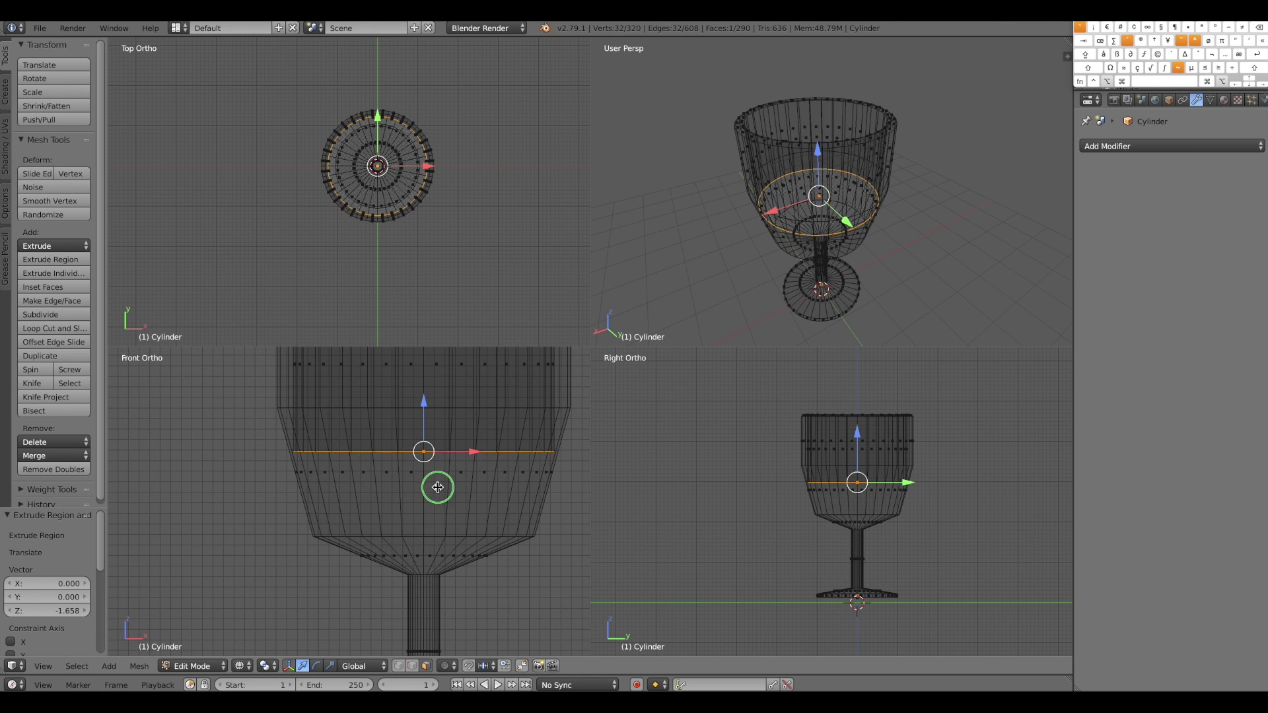
pyautogui.keyDown('shift'); pyautogui.scroll(5, 437, 488); pyautogui.keyUp('shift')
pyautogui.keyDown('shift'); pyautogui.scroll(-1, 437, 488); pyautogui.keyUp('shift')
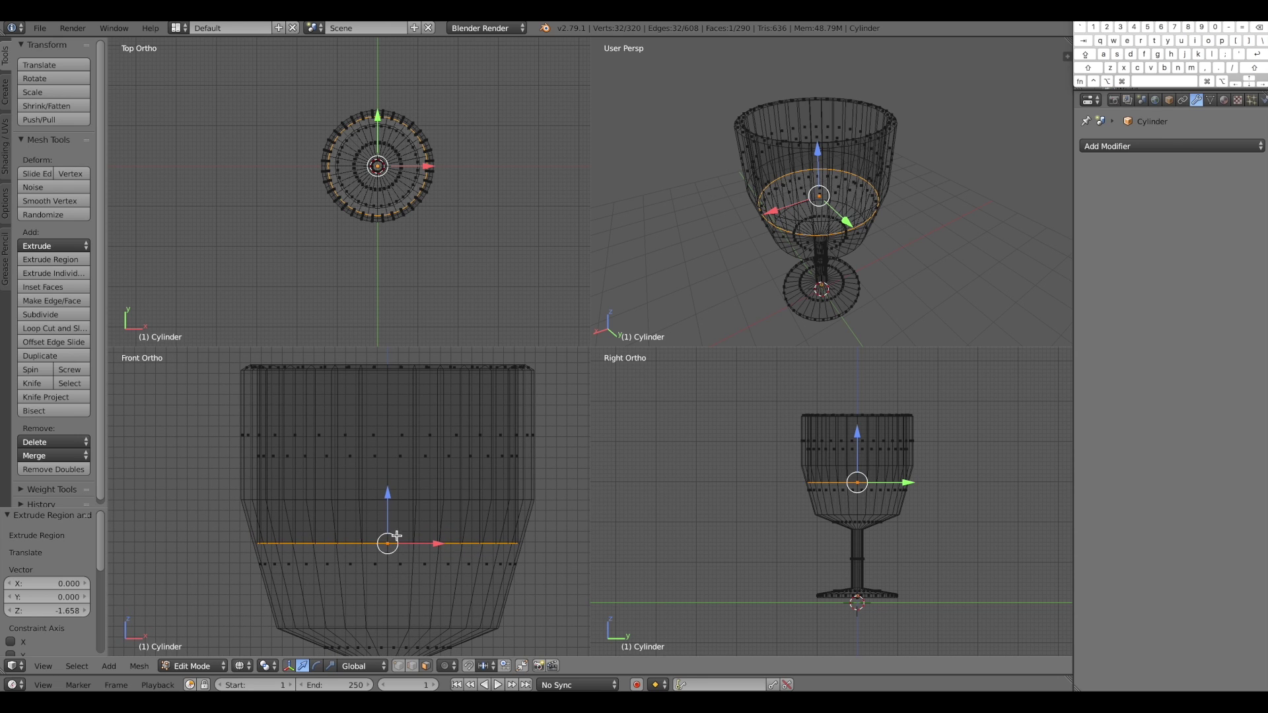
pyautogui.click(48, 261)
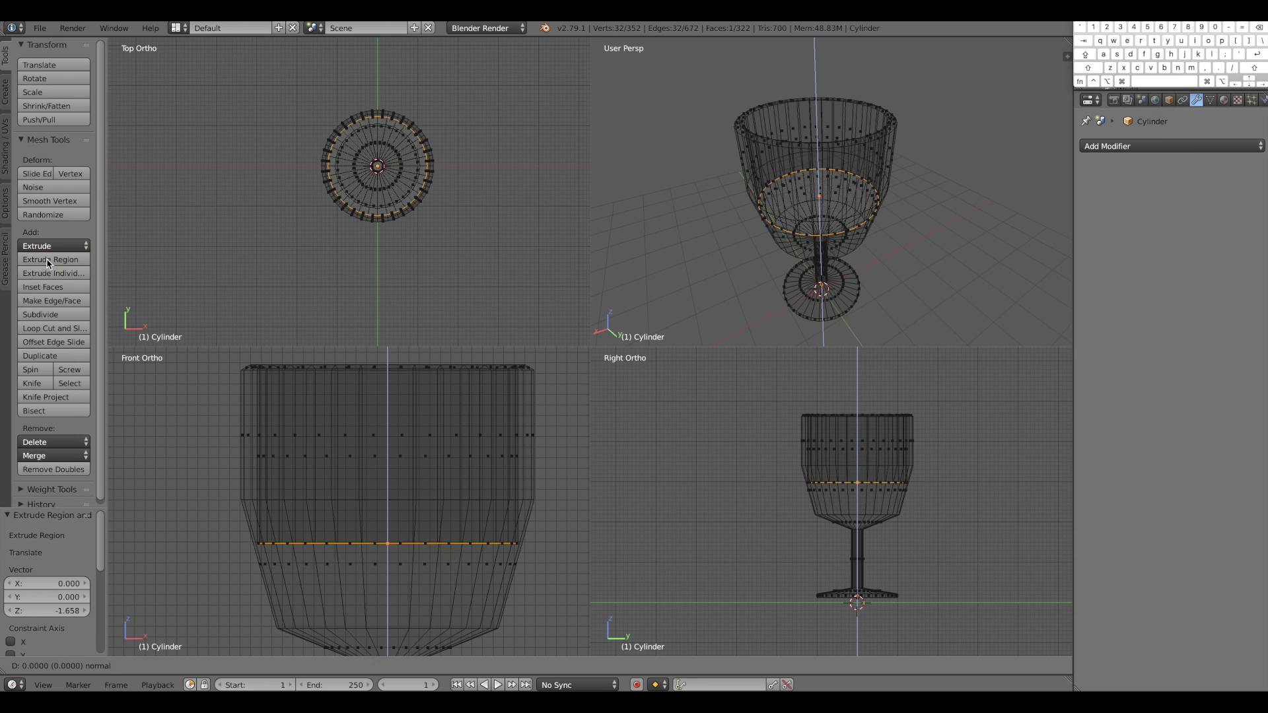
pyautogui.click(42, 350)
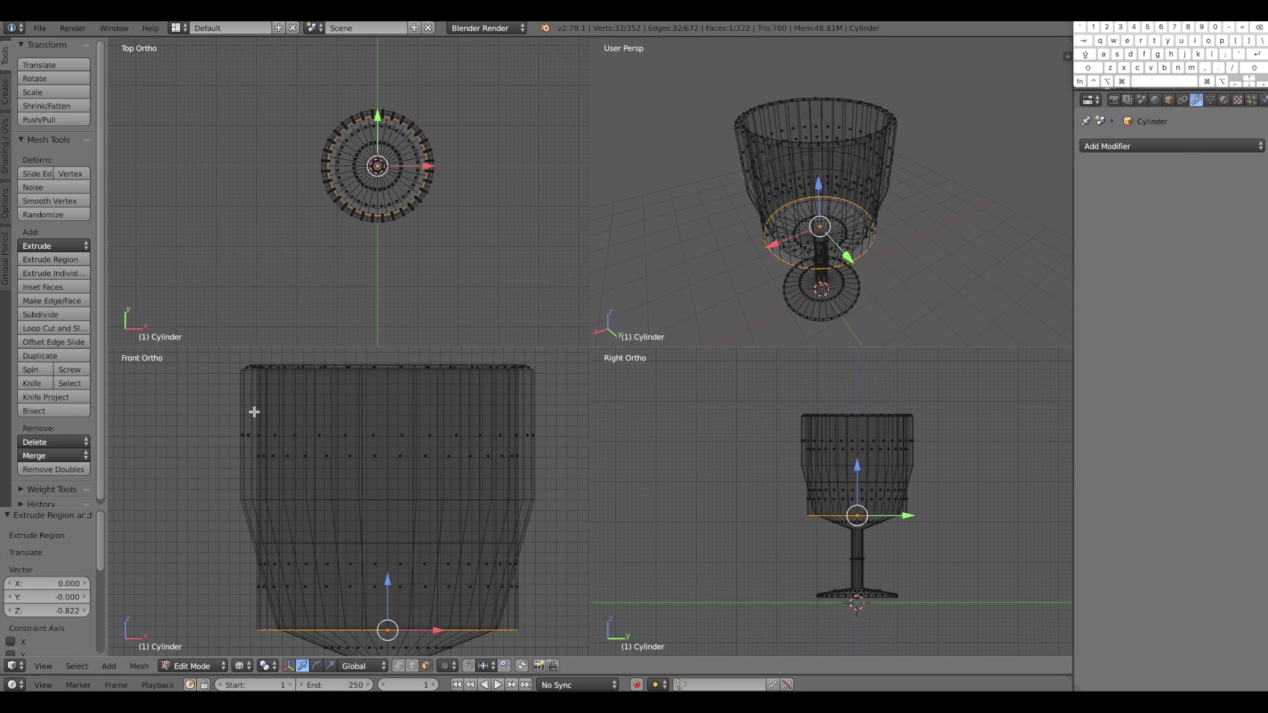
pyautogui.hotkey('ctrl', 'alt', 's')
pyautogui.moveTo(394, 624); pyautogui.dragTo(393, 628)
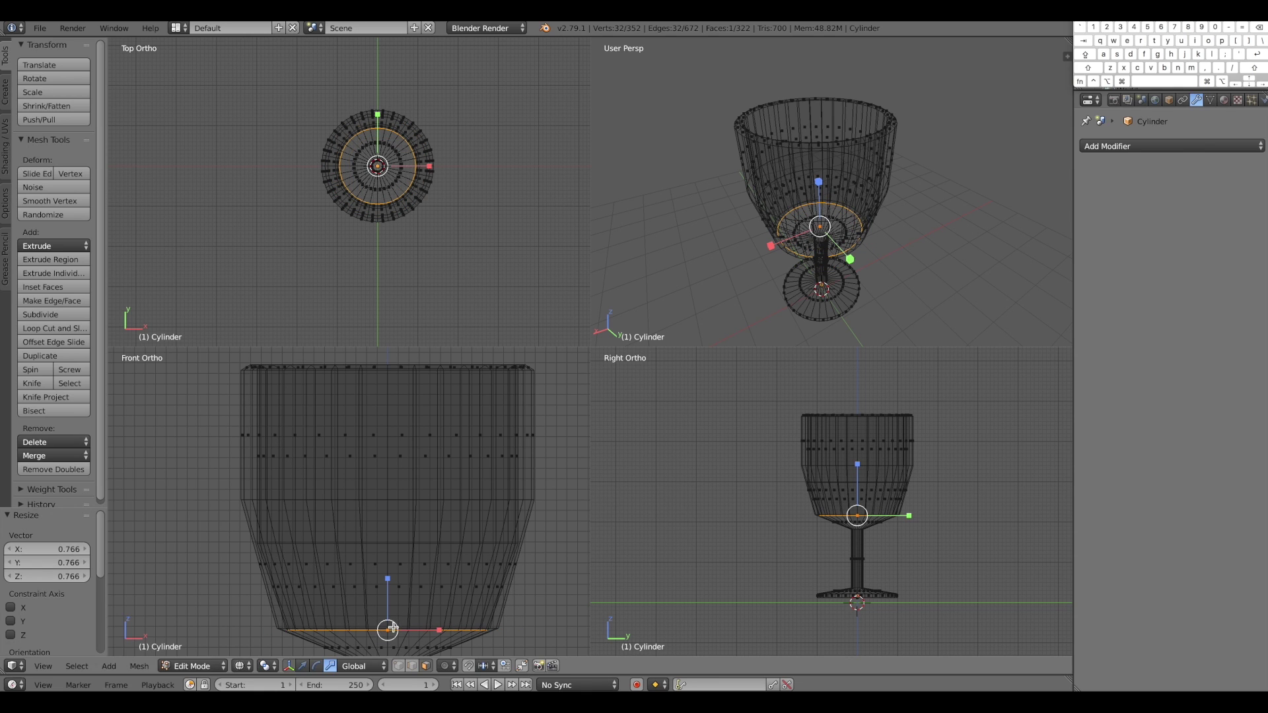
# Return to Object Mode and inspect the whole goblet with solid shading in a single perspective view instead of the quad view
pyautogui.click(197, 666)
pyautogui.click(198, 646)
pyautogui.press('a')
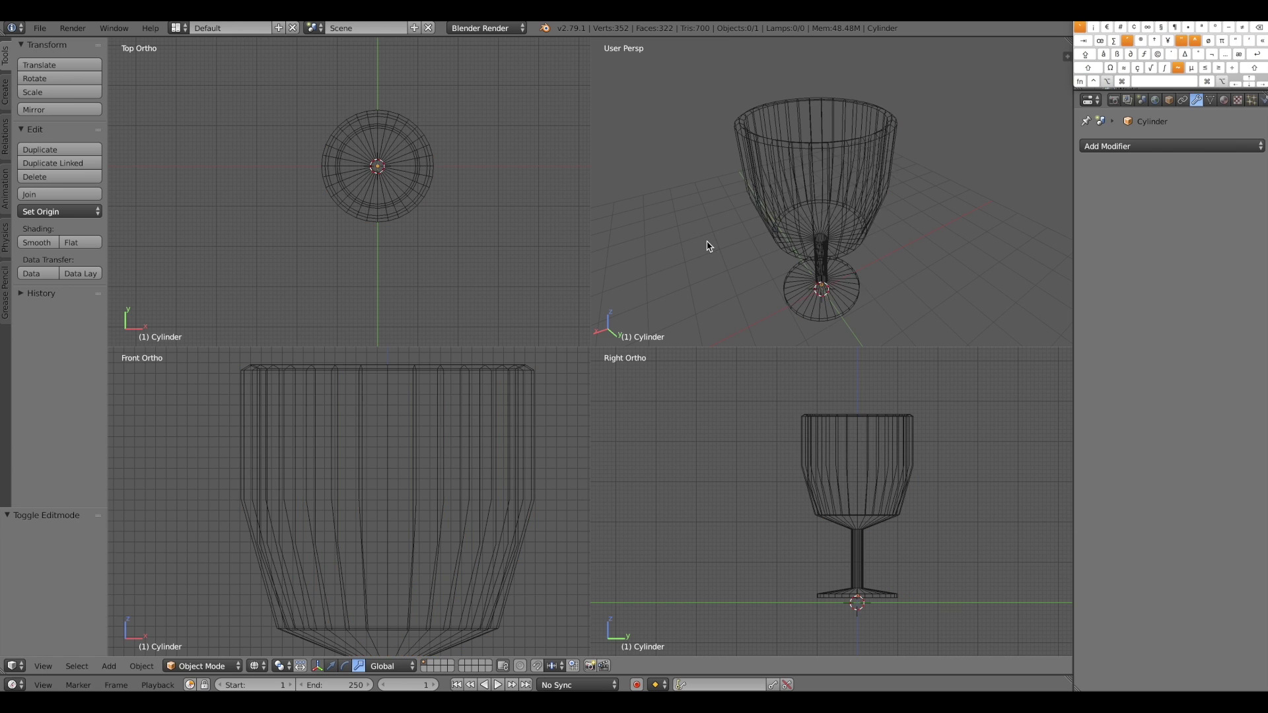
pyautogui.press('z')
pyautogui.hotkey('ctrl', 'alt', 'q')
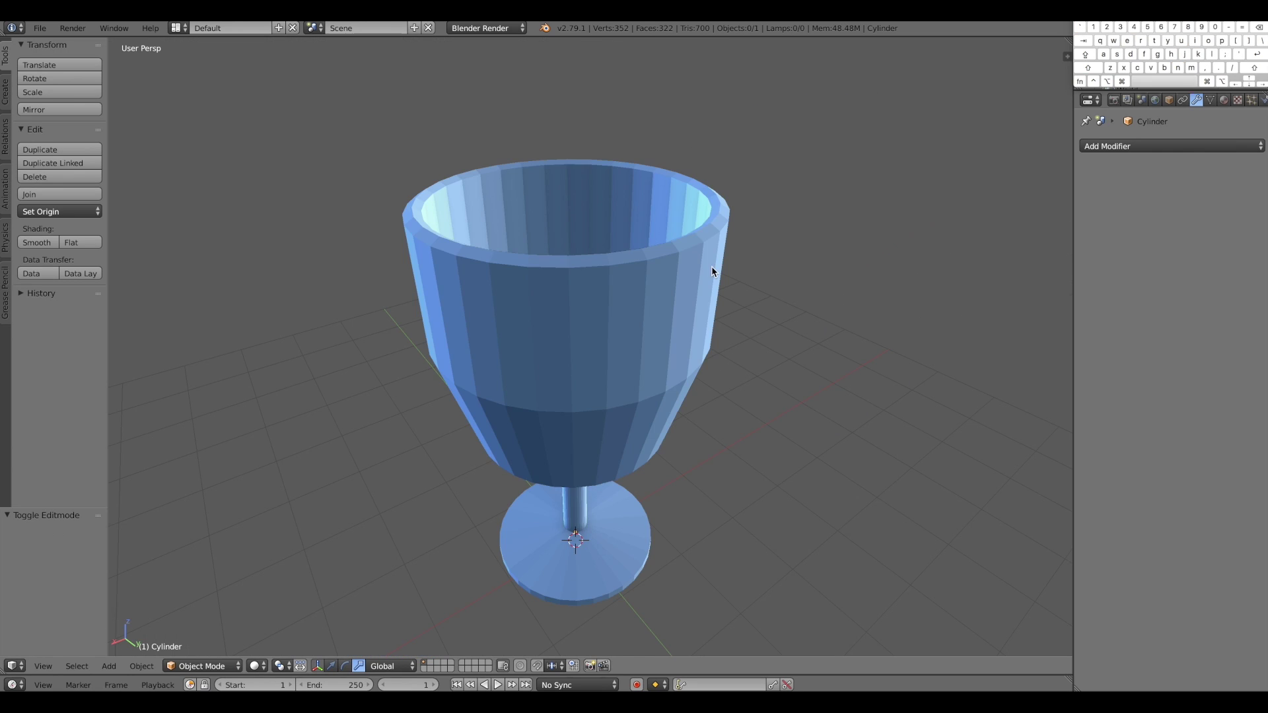
pyautogui.moveTo(594, 461)
pyautogui.keyDown('alt'); pyautogui.mouseDown()
pyautogui.moveTo(644, 432)
pyautogui.moveTo(682, 430)
pyautogui.moveTo(682, 367)
pyautogui.moveTo(667, 416)
pyautogui.moveTo(615, 449)
pyautogui.mouseUp(); pyautogui.keyUp('alt')
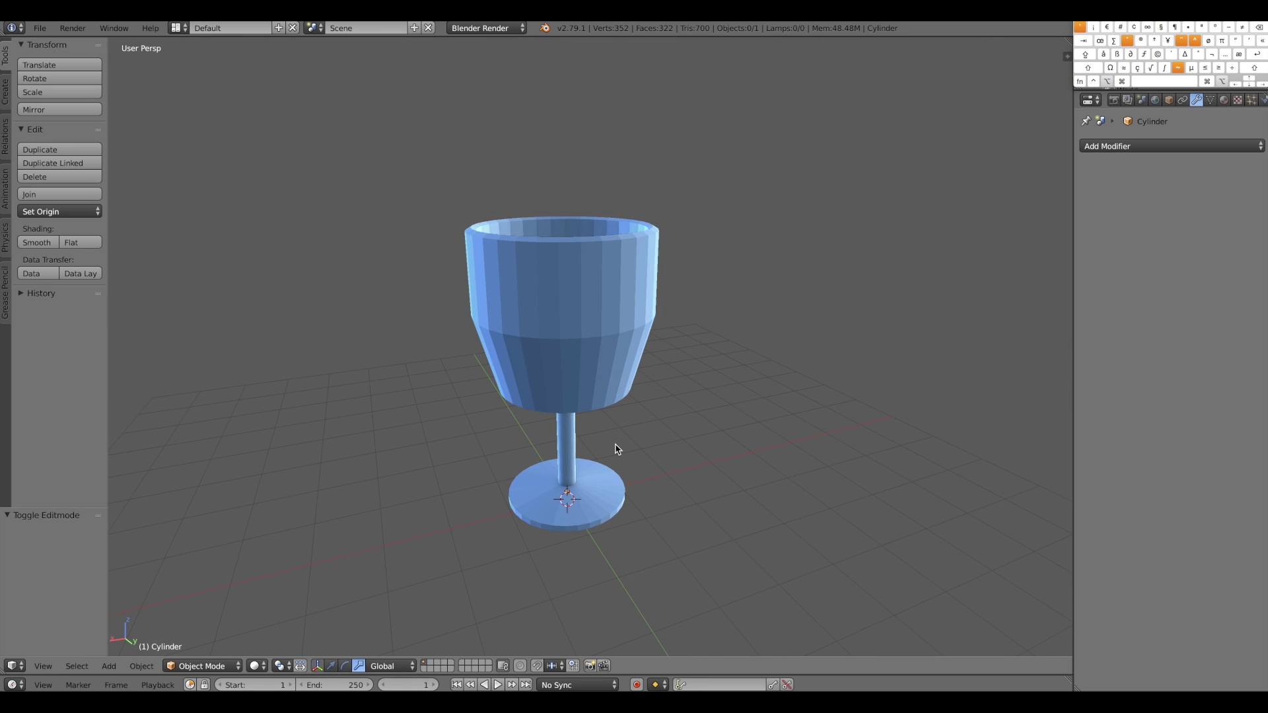